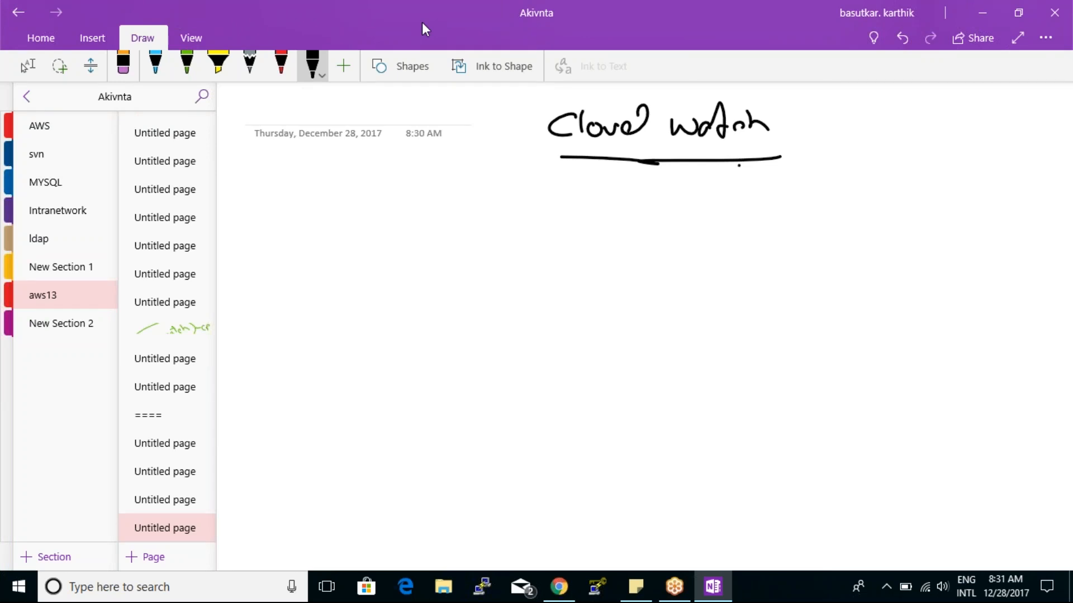
- Circle "watch" in the handwritten heading and draw an arrow from it down to the handwritten note "Monitoring on cloud"
mouse_move(778, 113)
left_mouse_down()
mouse_move(737, 101)
mouse_move(723, 163)
mouse_move(789, 113)
left_mouse_up()
mouse_move(725, 161)
left_mouse_down()
mouse_move(722, 210)
mouse_move(746, 190)
left_mouse_up()
left_click_drag(692, 227, 688, 244)
mouse_move(696, 244)
left_mouse_down()
mouse_move(709, 224)
mouse_move(762, 242)
mouse_move(809, 238)
mouse_move(818, 258)
left_mouse_up()
left_click_drag(860, 219, 893, 235)
left_click_drag(916, 222, 908, 234)
mouse_move(922, 204)
left_mouse_down()
mouse_move(925, 222)
mouse_move(944, 235)
mouse_move(966, 224)
mouse_move(1000, 235)
left_mouse_up()
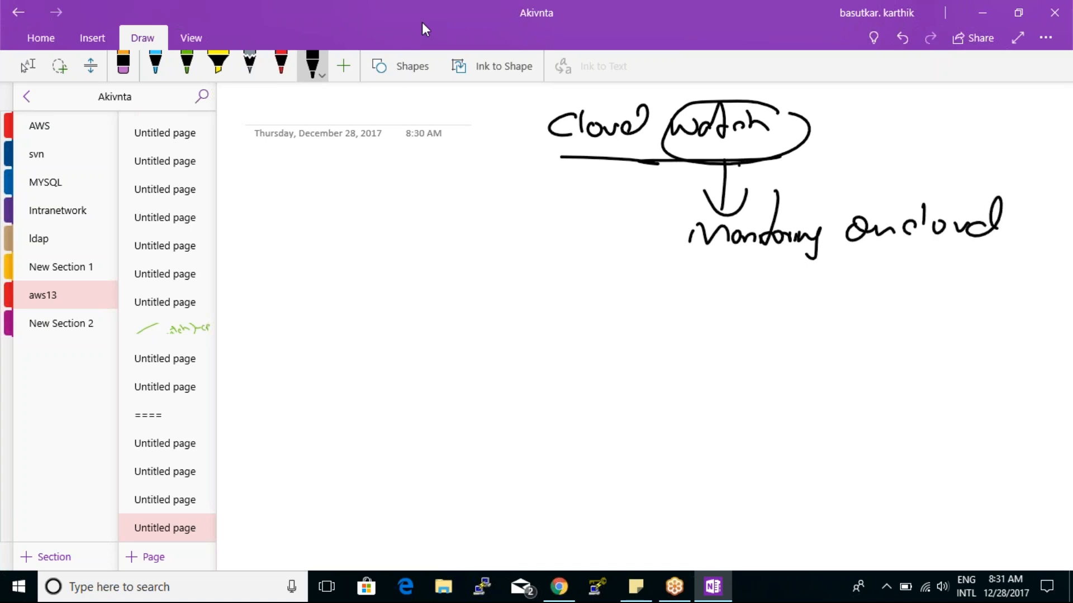
- Handwrite the arrow-bulleted line "Resource & Services" below the monitoring note
mouse_move(316, 328)
left_mouse_down()
mouse_move(365, 326)
mouse_move(366, 339)
left_mouse_up()
mouse_move(419, 313)
left_mouse_down()
mouse_move(417, 340)
mouse_move(451, 338)
left_mouse_up()
left_click_drag(464, 317, 458, 337)
mouse_move(479, 324)
left_mouse_down()
mouse_move(477, 338)
mouse_move(492, 337)
left_mouse_up()
mouse_move(497, 323)
left_mouse_down()
mouse_move(507, 336)
mouse_move(527, 331)
left_mouse_up()
mouse_move(536, 320)
left_mouse_down()
mouse_move(531, 339)
mouse_move(540, 335)
left_mouse_up()
mouse_move(598, 306)
left_mouse_down()
mouse_move(585, 344)
mouse_move(652, 295)
mouse_move(659, 323)
left_mouse_up()
left_click_drag(664, 317, 748, 330)
left_click_drag(760, 310, 763, 330)
left_click(708, 288)
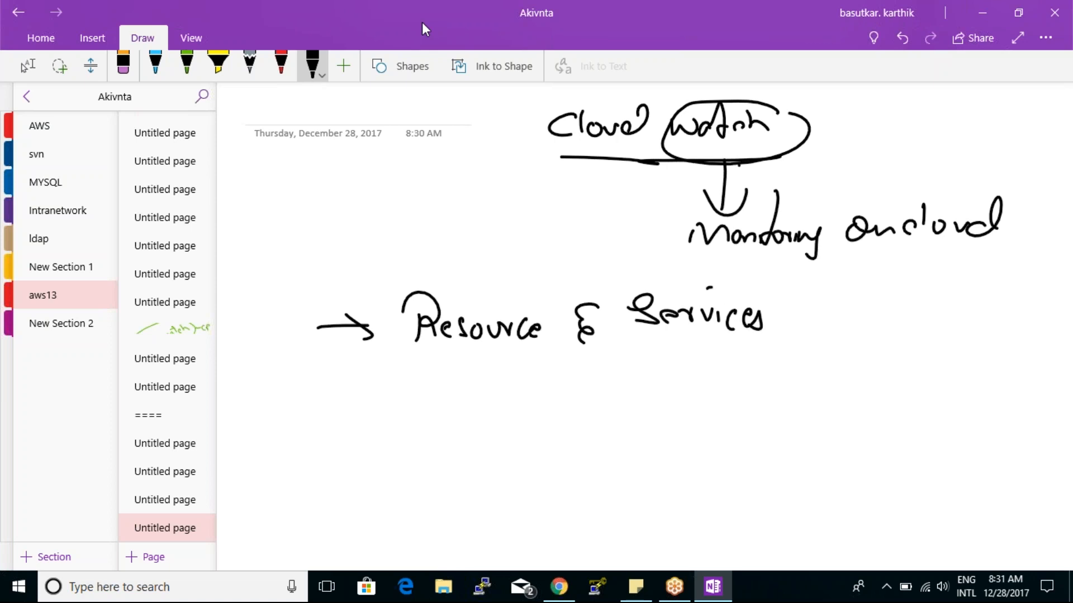
- Draw a branch down from "Resource" and handwrite "EC2 instance - CPU, memory, etc.." beside its arrow
left_click_drag(474, 353, 469, 470)
mouse_move(476, 409)
left_mouse_down()
mouse_move(504, 404)
mouse_move(493, 422)
left_mouse_up()
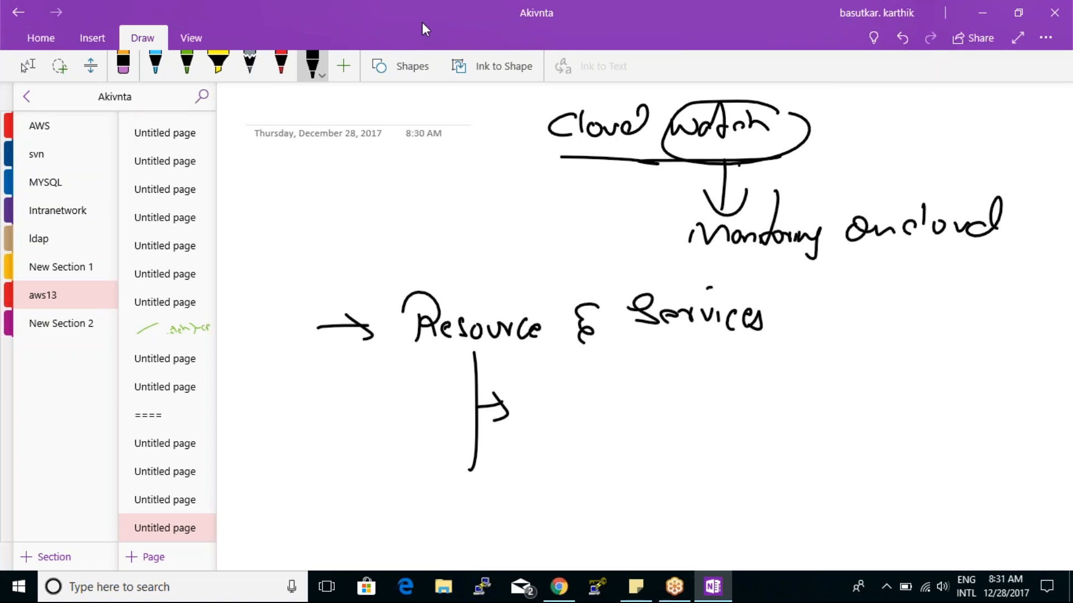
mouse_move(547, 380)
left_mouse_down()
mouse_move(529, 402)
mouse_move(550, 420)
left_mouse_up()
mouse_move(563, 398)
left_mouse_down()
mouse_move(563, 418)
mouse_move(612, 414)
left_mouse_up()
left_click_drag(621, 402, 631, 414)
mouse_move(648, 372)
left_mouse_down()
mouse_move(652, 415)
mouse_move(676, 397)
left_mouse_up()
mouse_move(671, 401)
left_mouse_down()
mouse_move(676, 415)
mouse_move(690, 413)
left_mouse_up()
mouse_move(703, 398)
left_mouse_down()
mouse_move(702, 416)
mouse_move(747, 402)
mouse_move(773, 415)
left_mouse_up()
left_click_drag(778, 403, 780, 421)
left_click_drag(792, 392, 809, 410)
mouse_move(816, 402)
left_mouse_down()
mouse_move(818, 415)
mouse_move(856, 397)
left_mouse_up()
left_click_drag(858, 402, 893, 395)
left_click_drag(893, 394, 909, 401)
mouse_move(912, 400)
left_mouse_down()
mouse_move(913, 412)
mouse_move(932, 392)
mouse_move(943, 402)
left_mouse_up()
mouse_move(962, 376)
left_mouse_down()
mouse_move(953, 401)
mouse_move(977, 394)
left_mouse_up()
left_click_drag(976, 392, 972, 403)
left_click_drag(994, 393, 1002, 400)
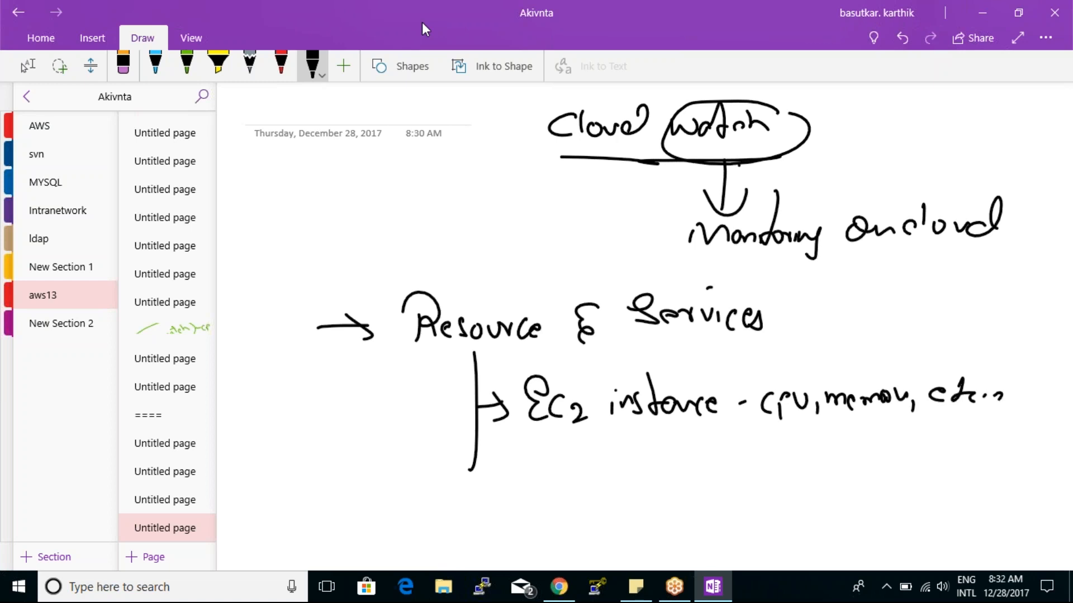
- Draw a bracket branching from "Services" and handwrite "Code Commit" beside its arrow, underlined and circled
mouse_move(735, 330)
left_mouse_down()
mouse_move(771, 355)
mouse_move(825, 277)
mouse_move(853, 306)
left_mouse_up()
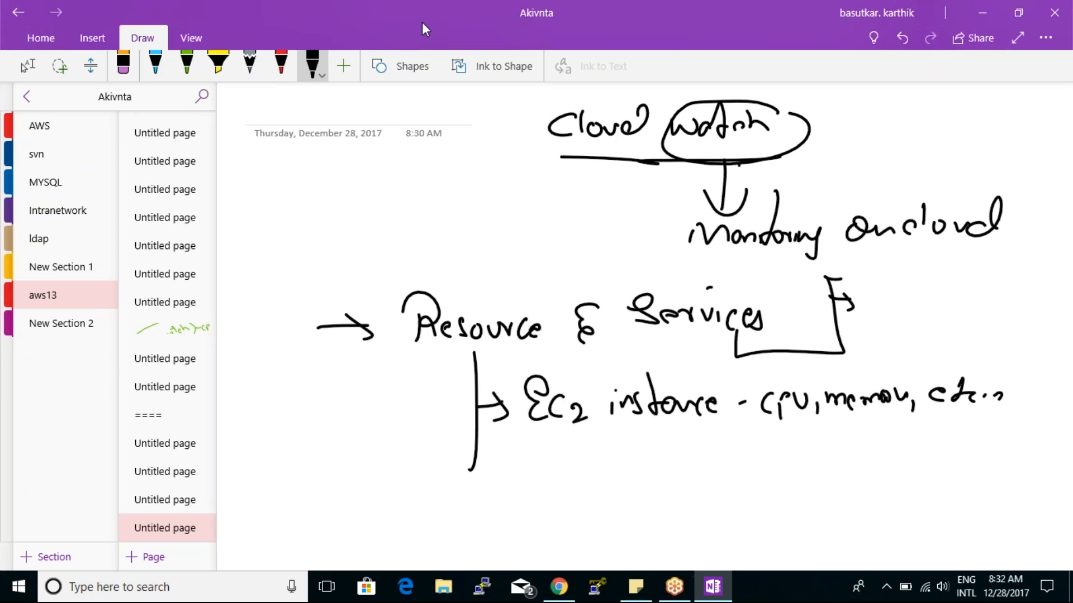
left_click_drag(891, 287, 892, 306)
mouse_move(901, 300)
left_mouse_down()
mouse_move(1010, 295)
mouse_move(1024, 313)
mouse_move(1025, 304)
mouse_move(977, 315)
mouse_move(1044, 307)
left_mouse_up()
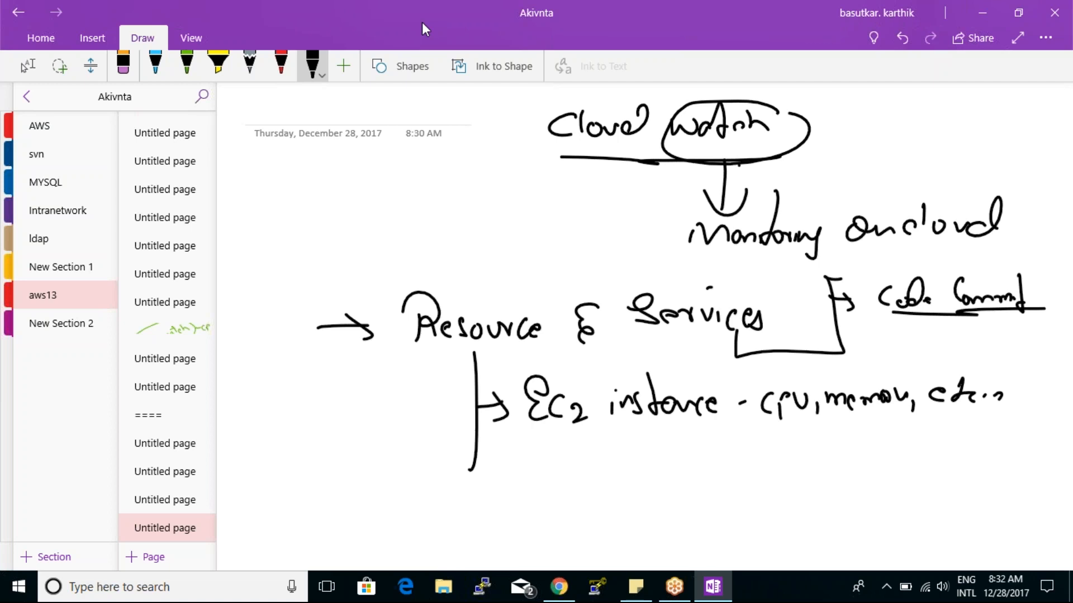
mouse_move(883, 275)
left_mouse_down()
mouse_move(1012, 337)
mouse_move(908, 334)
mouse_move(888, 274)
left_mouse_up()
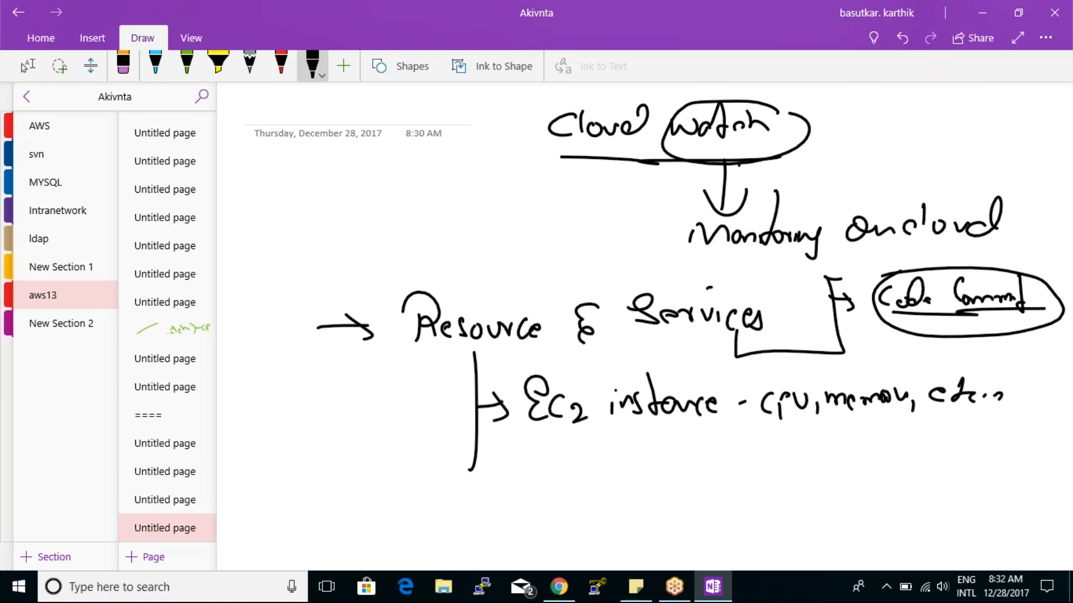
- Add a second arrow to the Services bracket and handwrite "store logs." under "Code Commit"
left_click_drag(840, 335, 859, 338)
mouse_move(850, 332)
left_mouse_down()
mouse_move(861, 343)
mouse_move(853, 349)
left_mouse_up()
left_click_drag(880, 343, 873, 359)
mouse_move(892, 334)
left_mouse_down()
mouse_move(894, 356)
mouse_move(912, 356)
left_mouse_up()
left_click(920, 355)
left_click_drag(946, 339, 950, 354)
left_click_drag(956, 349, 992, 360)
left_click(998, 360)
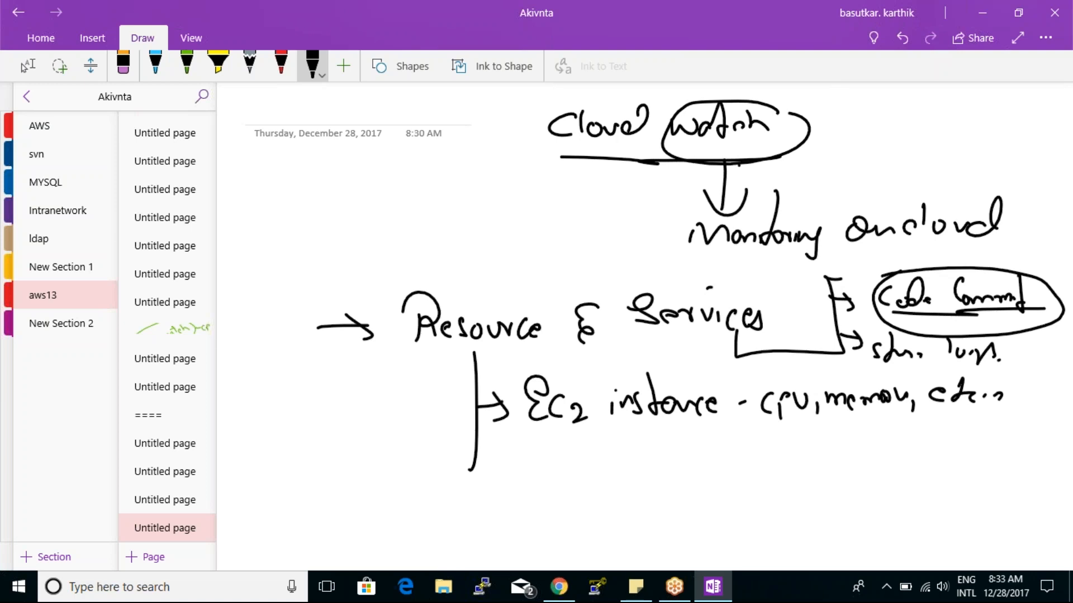
- Circle "Services" and draw a curved arrow from it to the handwritten label "SES" above "Code Commit"
mouse_move(782, 288)
left_mouse_down()
mouse_move(776, 279)
mouse_move(785, 335)
mouse_move(765, 272)
left_mouse_up()
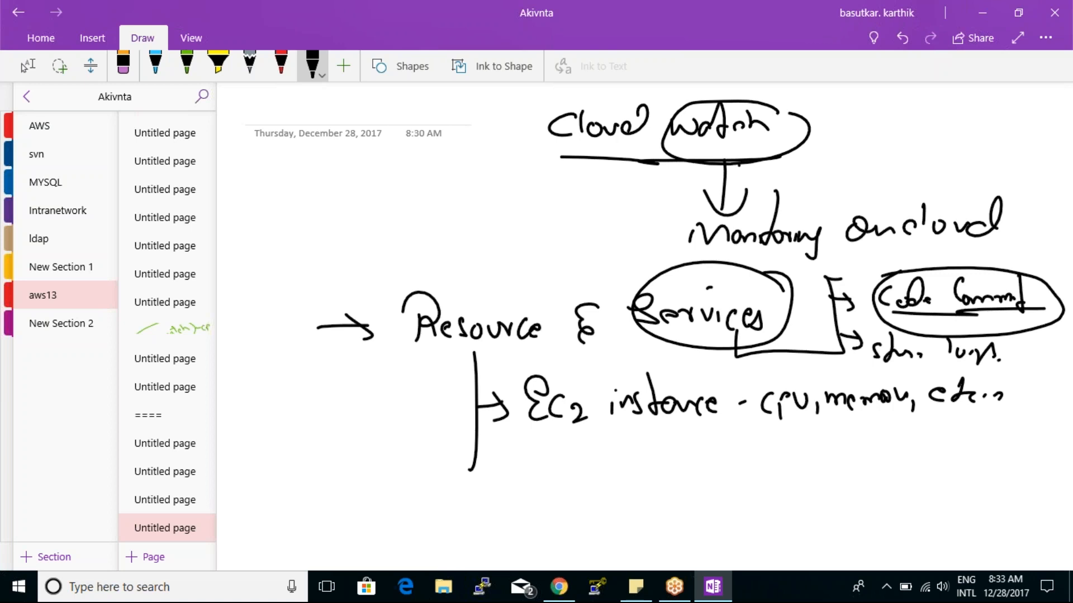
mouse_move(788, 306)
left_mouse_down()
mouse_move(874, 255)
mouse_move(861, 264)
left_mouse_up()
mouse_move(900, 246)
left_mouse_down()
mouse_move(888, 263)
mouse_move(937, 262)
left_mouse_up()
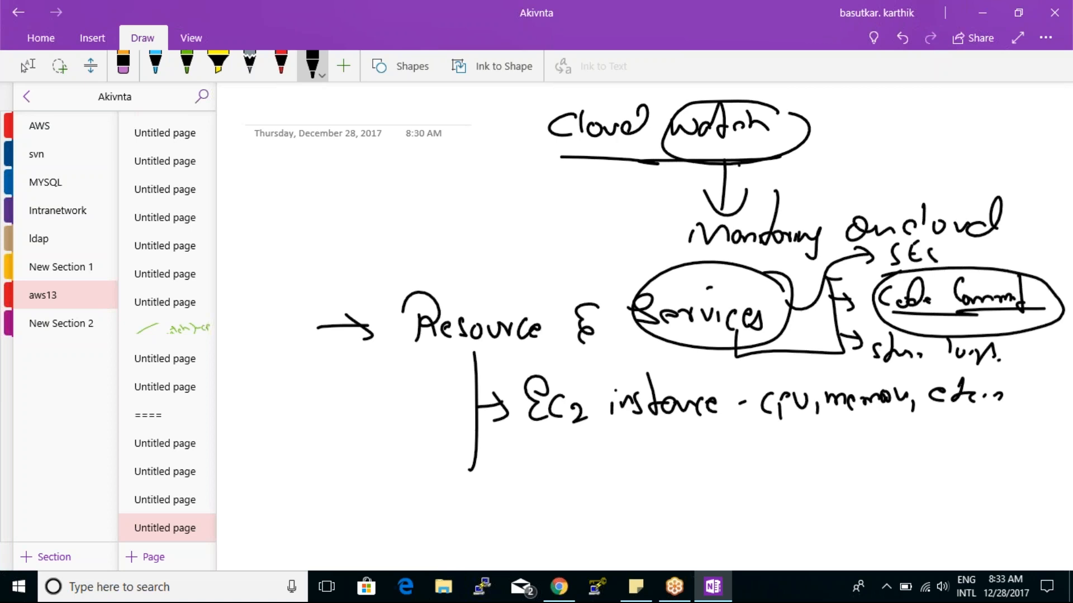
- Handwrite the arrow-bulleted line "Actions that we specify on monitoring" beneath the EC2 instance line
left_click_drag(321, 509, 363, 501)
mouse_move(351, 490)
left_mouse_down()
mouse_move(374, 504)
mouse_move(362, 512)
left_mouse_up()
mouse_move(440, 514)
left_mouse_down()
mouse_move(469, 465)
mouse_move(475, 511)
left_mouse_up()
left_click_drag(486, 500, 479, 509)
left_click_drag(500, 461, 498, 511)
left_click_drag(493, 498, 539, 494)
left_click_drag(543, 481, 551, 511)
left_click_drag(596, 463, 594, 506)
left_click_drag(595, 494, 629, 504)
left_click_drag(638, 460, 631, 508)
left_click_drag(669, 483, 701, 494)
left_click_drag(729, 470, 731, 495)
mouse_move(735, 481)
left_mouse_down()
mouse_move(738, 506)
mouse_move(749, 491)
mouse_move(782, 490)
left_mouse_up()
left_click_drag(787, 472, 793, 497)
left_click_drag(797, 491, 811, 502)
mouse_move(855, 469)
left_mouse_down()
mouse_move(846, 481)
mouse_move(881, 490)
left_mouse_up()
mouse_move(893, 475)
left_mouse_down()
mouse_move(926, 490)
mouse_move(950, 485)
mouse_move(986, 510)
left_mouse_up()
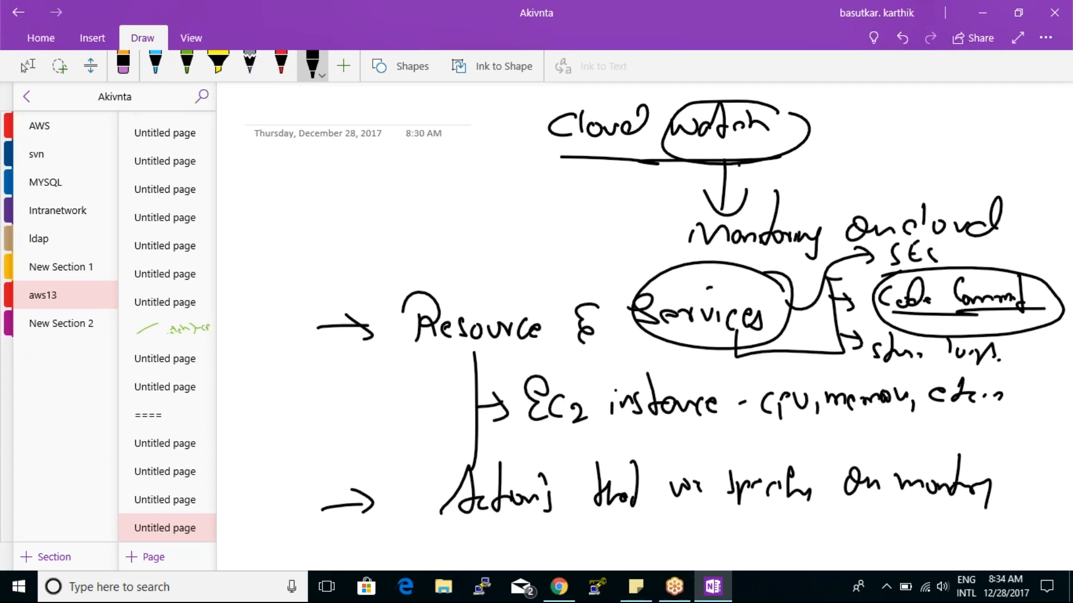
- Handwrite an underlined "80" with an up arrow beside the EC2 branch and draw an arrow from the heading to "Resource"
mouse_move(356, 385)
left_mouse_down()
mouse_move(343, 416)
mouse_move(376, 391)
mouse_move(398, 394)
left_mouse_up()
left_click_drag(387, 409, 408, 406)
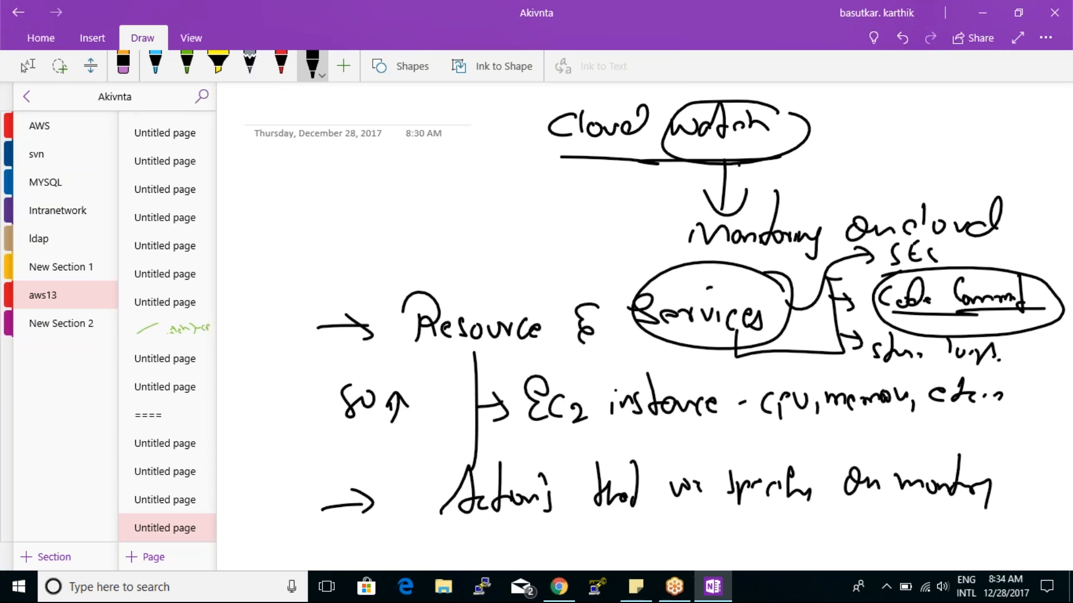
left_click_drag(585, 174, 447, 303)
left_click_drag(452, 259, 444, 323)
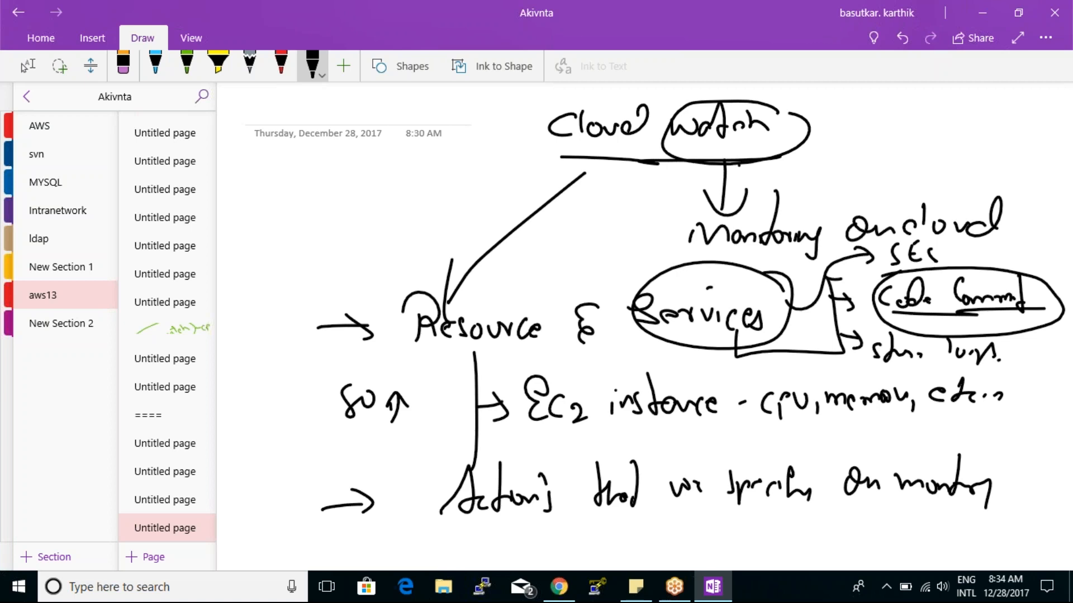
mouse_move(313, 445)
left_mouse_down()
mouse_move(435, 430)
mouse_move(343, 448)
left_mouse_up()
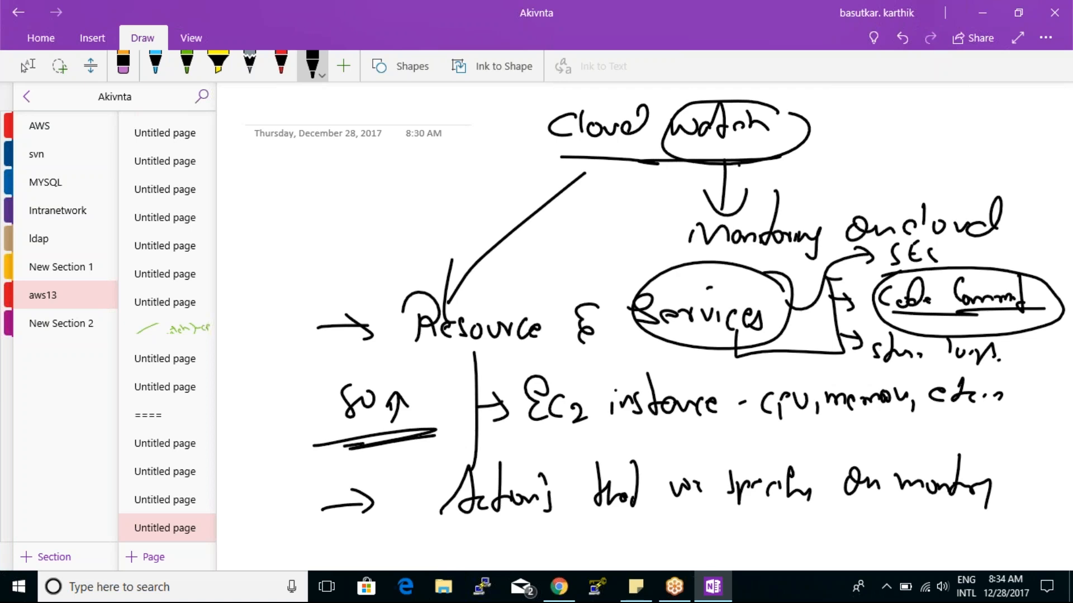
- Add a second arrow before the "Actions" line and handwrite the arrow-bulleted word "trigger" below it
left_click_drag(394, 502, 420, 508)
left_click_drag(377, 546, 434, 540)
mouse_move(414, 530)
left_mouse_down()
mouse_move(417, 550)
mouse_move(459, 554)
mouse_move(490, 542)
mouse_move(516, 550)
mouse_move(526, 538)
mouse_move(524, 558)
left_mouse_up()
left_click_drag(539, 545, 570, 529)
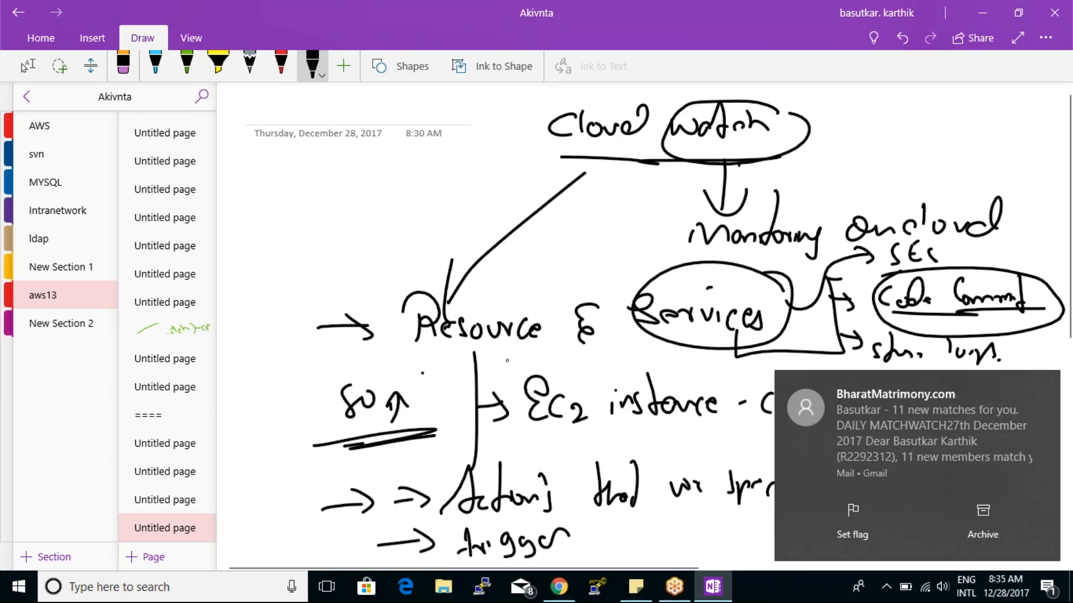
- Handwrite "Event", "trigger" and "Action" stacked in the blank area beside the Cloud Watch heading
mouse_move(270, 175)
left_mouse_down()
mouse_move(291, 200)
mouse_move(317, 184)
left_mouse_up()
mouse_move(326, 193)
left_mouse_down()
mouse_move(336, 186)
mouse_move(337, 201)
left_mouse_up()
left_click_drag(341, 196, 362, 204)
mouse_move(367, 166)
left_mouse_down()
mouse_move(376, 214)
mouse_move(364, 210)
left_mouse_up()
left_click_drag(274, 226, 276, 282)
mouse_move(264, 267)
left_mouse_down()
mouse_move(273, 260)
mouse_move(332, 288)
mouse_move(379, 260)
mouse_move(400, 267)
left_mouse_up()
mouse_move(289, 302)
left_mouse_down()
mouse_move(260, 347)
mouse_move(301, 353)
left_mouse_up()
left_click_drag(304, 335, 296, 347)
mouse_move(316, 303)
left_mouse_down()
mouse_move(316, 346)
mouse_move(351, 334)
mouse_move(362, 342)
left_mouse_up()
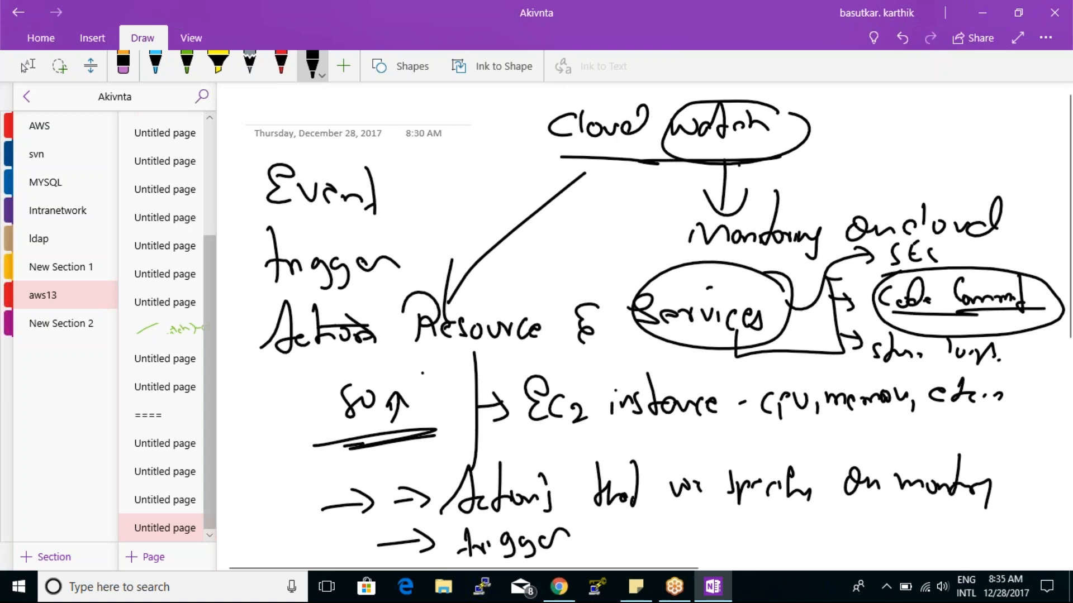
- Circle "trigger" in the stacked list, then draw curved arrows from it to "Event" and from "Event" to "Action"
mouse_move(404, 255)
left_mouse_down()
mouse_move(402, 246)
mouse_move(449, 240)
mouse_move(375, 219)
left_mouse_up()
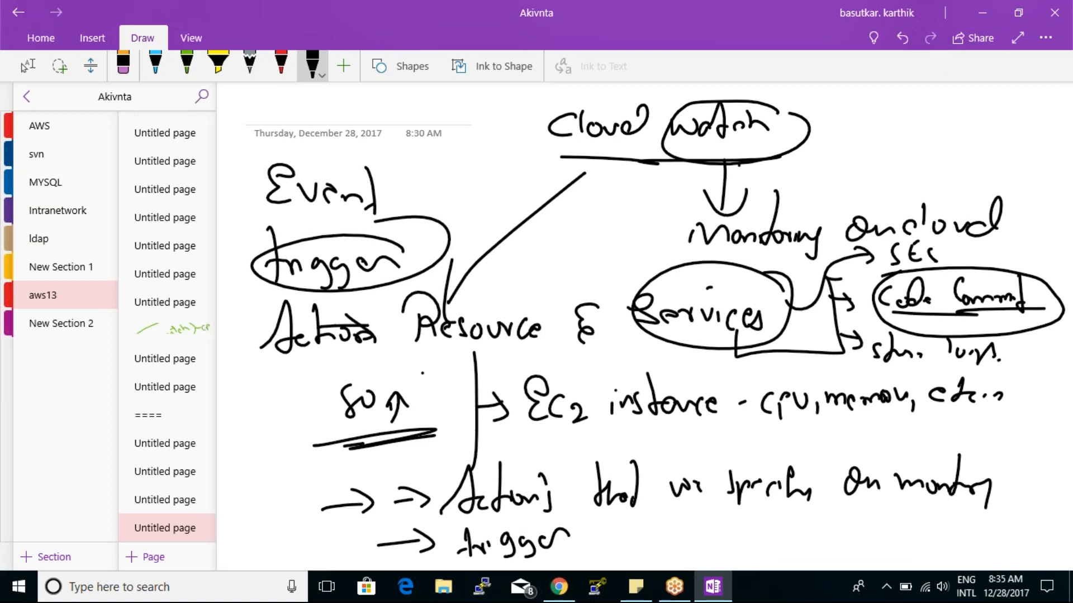
mouse_move(412, 259)
left_mouse_down()
mouse_move(381, 176)
mouse_move(391, 192)
left_mouse_up()
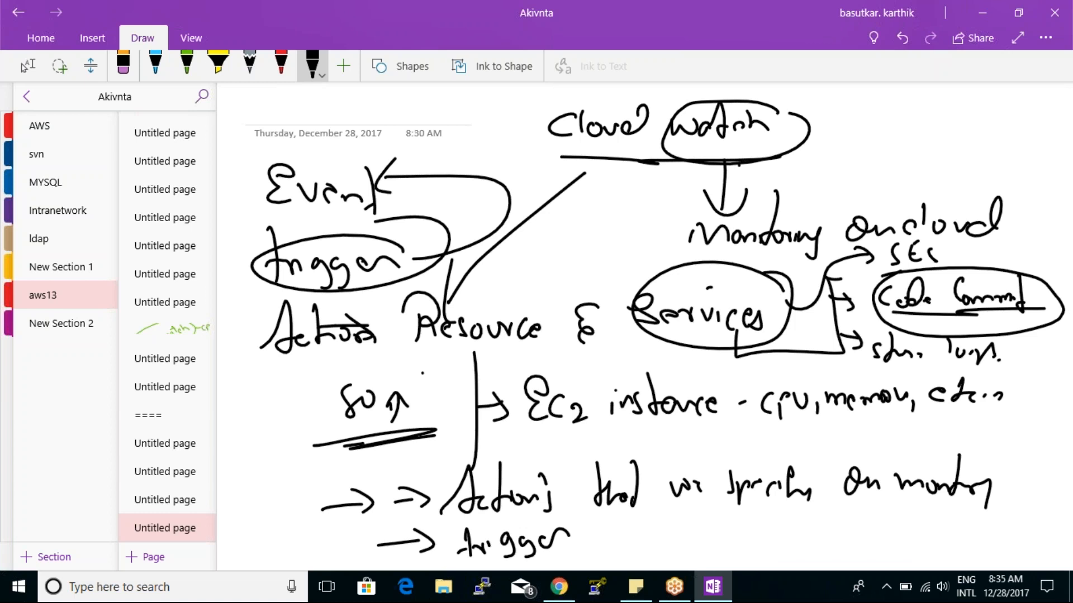
mouse_move(258, 198)
left_mouse_down()
mouse_move(239, 235)
mouse_move(260, 342)
left_mouse_up()
left_click_drag(269, 306, 249, 351)
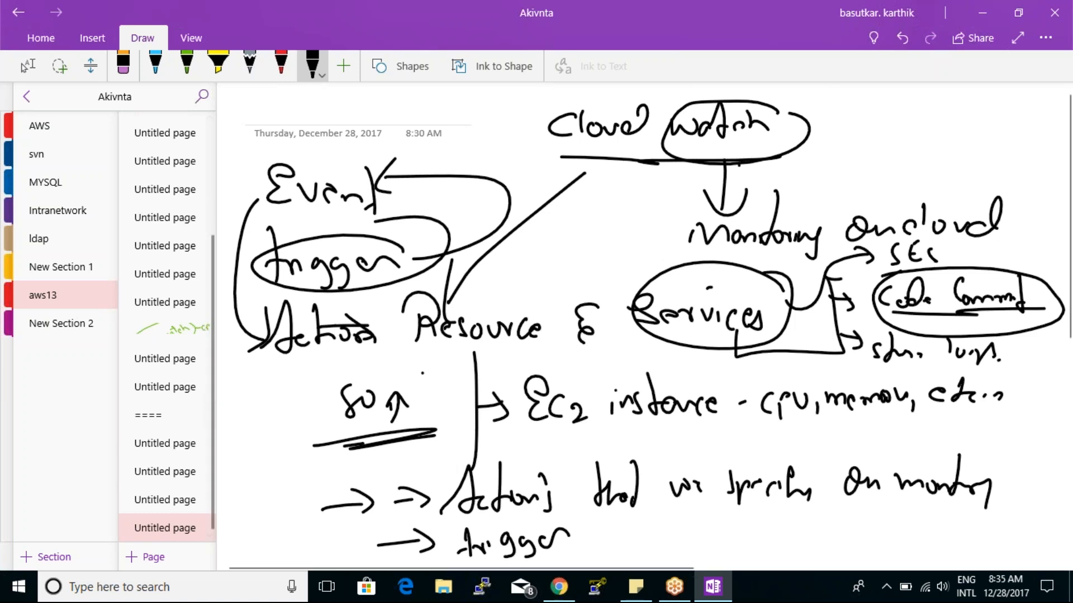
- Handwrite the arrow-bulleted line "Store logs & monitor." with the black pen in the blank space below "trigger"
left_click(28, 66)
scroll(643, 335, "down", 7)
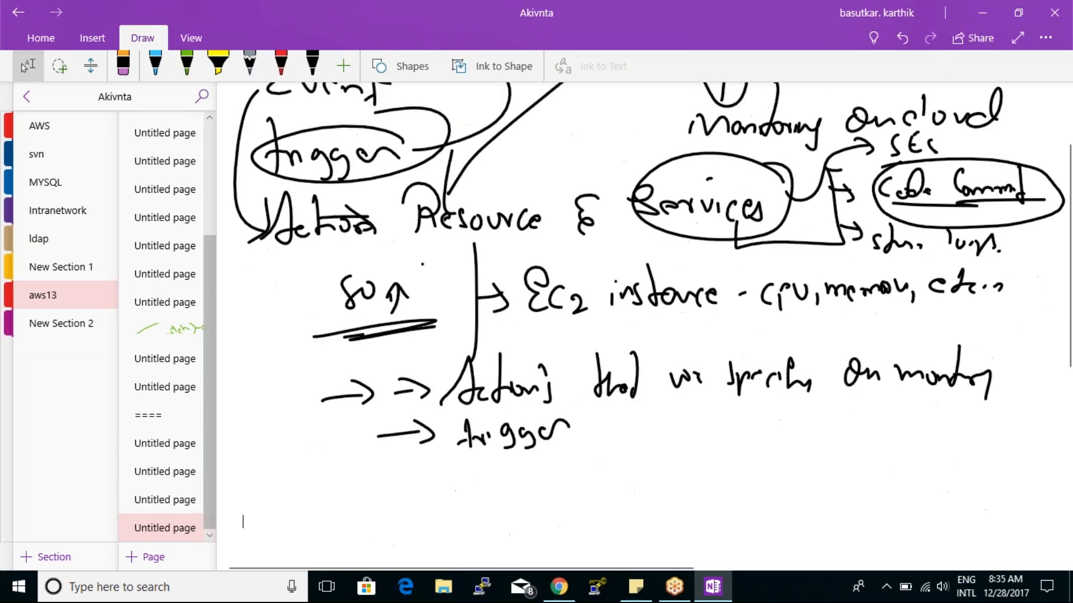
left_click(312, 66)
left_click_drag(330, 252, 385, 245)
mouse_move(354, 227)
left_mouse_down()
mouse_move(387, 250)
mouse_move(370, 266)
left_mouse_up()
left_click(435, 235)
left_click_drag(435, 235, 424, 261)
left_click_drag(441, 211, 445, 268)
left_click_drag(447, 258, 490, 252)
mouse_move(535, 208)
left_mouse_down()
mouse_move(542, 259)
mouse_move(560, 249)
mouse_move(569, 291)
left_mouse_up()
left_click_drag(592, 241, 581, 262)
mouse_move(633, 223)
left_mouse_down()
mouse_move(619, 246)
mouse_move(635, 260)
mouse_move(716, 252)
left_mouse_up()
mouse_move(721, 211)
left_mouse_down()
mouse_move(726, 258)
mouse_move(746, 252)
left_mouse_up()
left_click(754, 254)
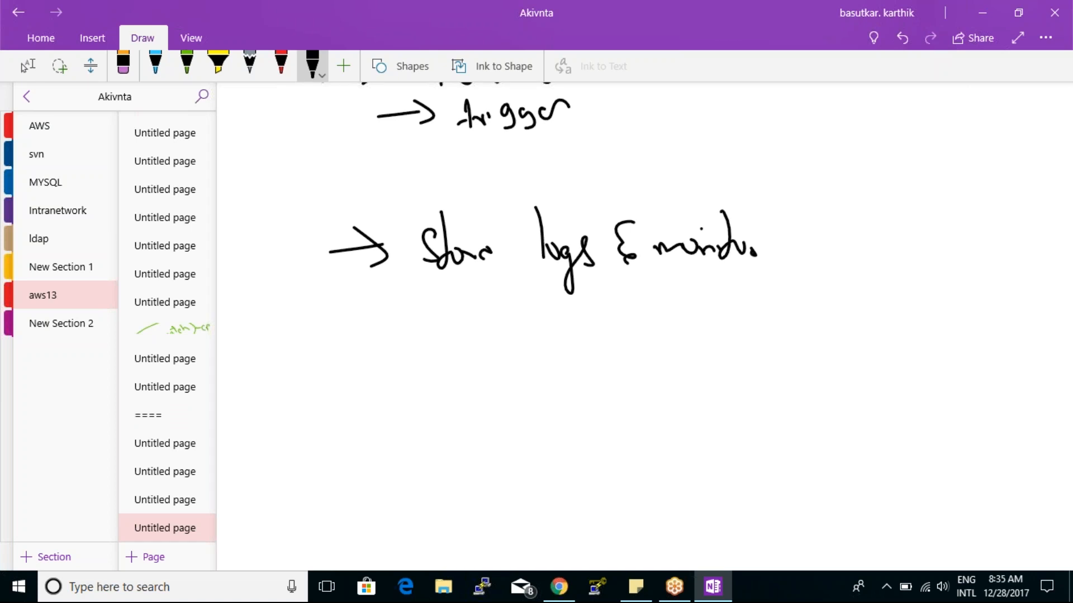
- Draw a downward arrow under "Store logs" and handwrite a circled "S3" beside it
left_click_drag(470, 298, 475, 381)
mouse_move(448, 370)
left_mouse_down()
mouse_move(486, 384)
mouse_move(514, 350)
left_mouse_up()
left_click_drag(581, 376, 549, 410)
mouse_move(582, 387)
left_mouse_down()
mouse_move(592, 404)
mouse_move(580, 416)
left_mouse_up()
mouse_move(596, 345)
left_mouse_down()
mouse_move(526, 441)
mouse_move(574, 348)
left_mouse_up()
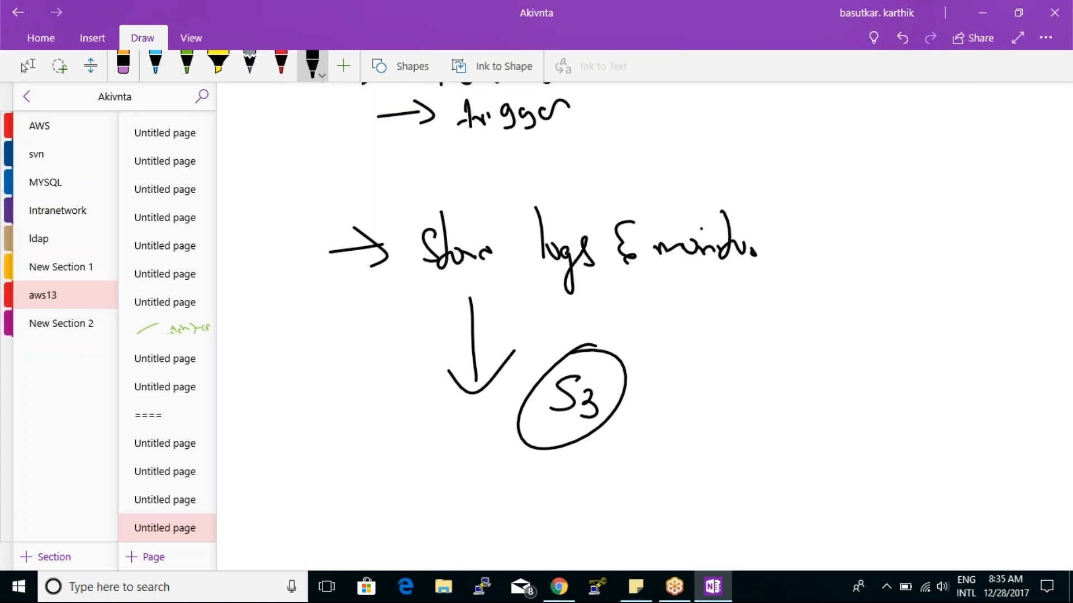
- Draw an arrow from the circled "S3" to a large hand-drawn box with short lines along its near edge
left_click_drag(603, 383, 690, 350)
mouse_move(662, 342)
left_mouse_down()
mouse_move(691, 351)
mouse_move(667, 366)
left_mouse_up()
mouse_move(732, 320)
left_mouse_down()
mouse_move(713, 415)
mouse_move(748, 298)
left_mouse_up()
left_click_drag(690, 340, 759, 346)
mouse_move(705, 365)
left_mouse_down()
mouse_move(723, 363)
mouse_move(715, 375)
left_mouse_up()
left_click_drag(676, 409, 686, 406)
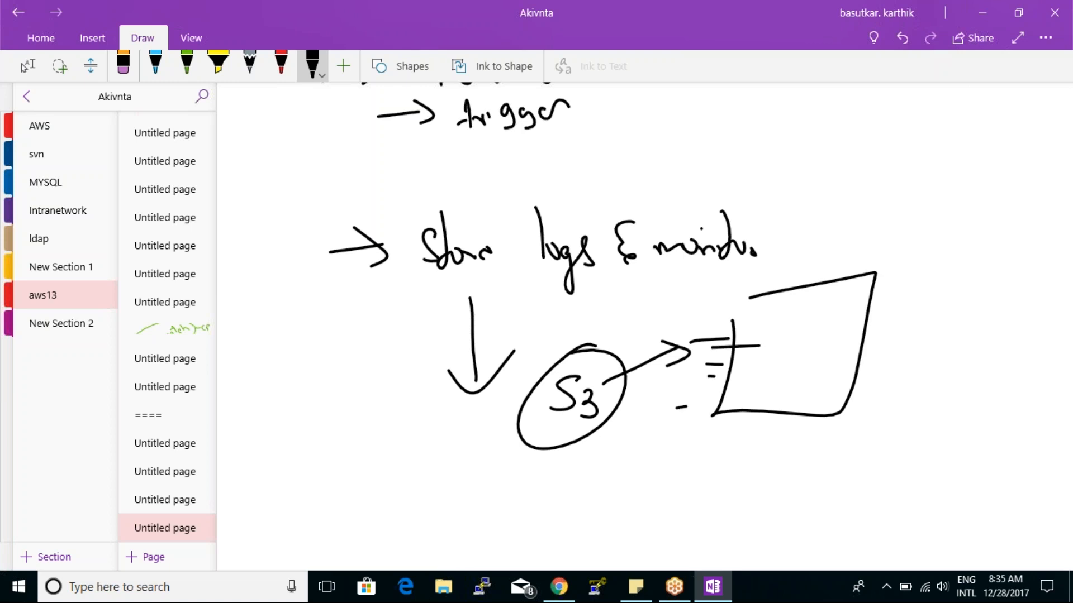
- Sketch a graph with two axes and a rising wavy curve below the S3 drawing, with "metrics" handwritten above it
key("Escape")
scroll(564, 522, "down", 5)
mouse_move(446, 136)
left_mouse_down()
mouse_move(451, 180)
mouse_move(419, 435)
mouse_move(847, 449)
left_mouse_up()
left_click_drag(560, 136, 625, 149)
left_click_drag(634, 103, 659, 154)
left_click(667, 147)
mouse_move(693, 136)
left_mouse_down()
mouse_move(683, 153)
mouse_move(739, 146)
left_mouse_up()
mouse_move(426, 445)
left_mouse_down()
mouse_move(504, 326)
mouse_move(843, 220)
left_mouse_up()
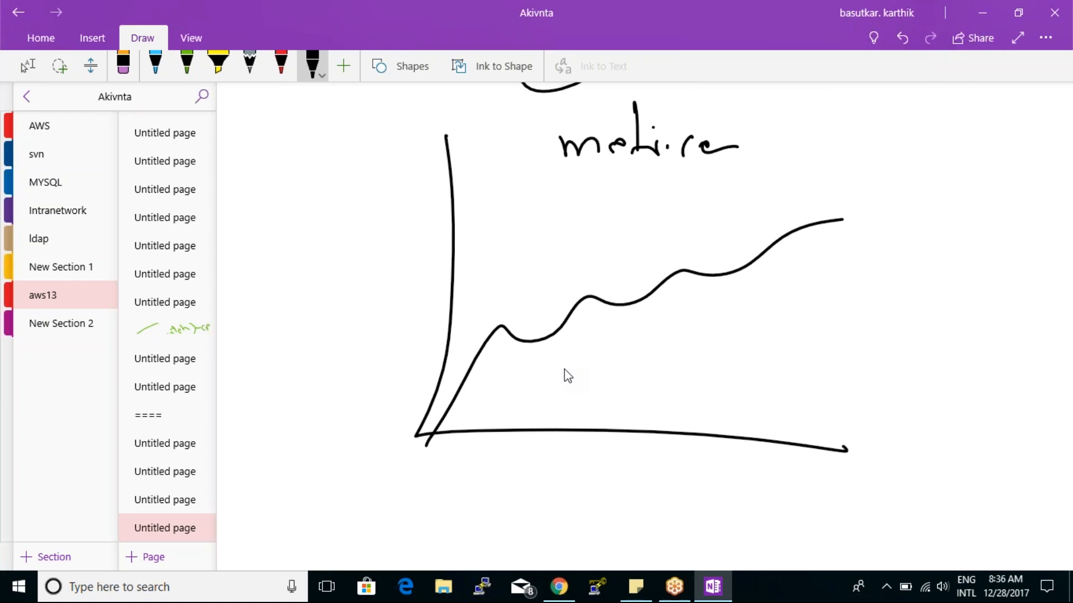
- Switch to the AWS console in Chrome, open CloudWatch, and view its Dashboards page before returning to the overview
left_click(559, 586)
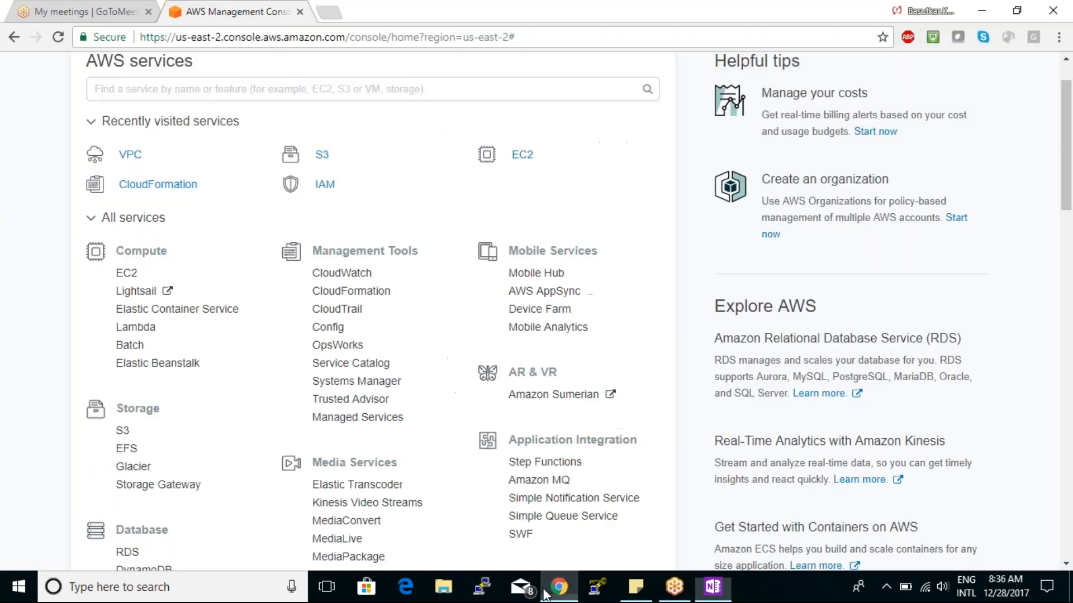
left_click(335, 274)
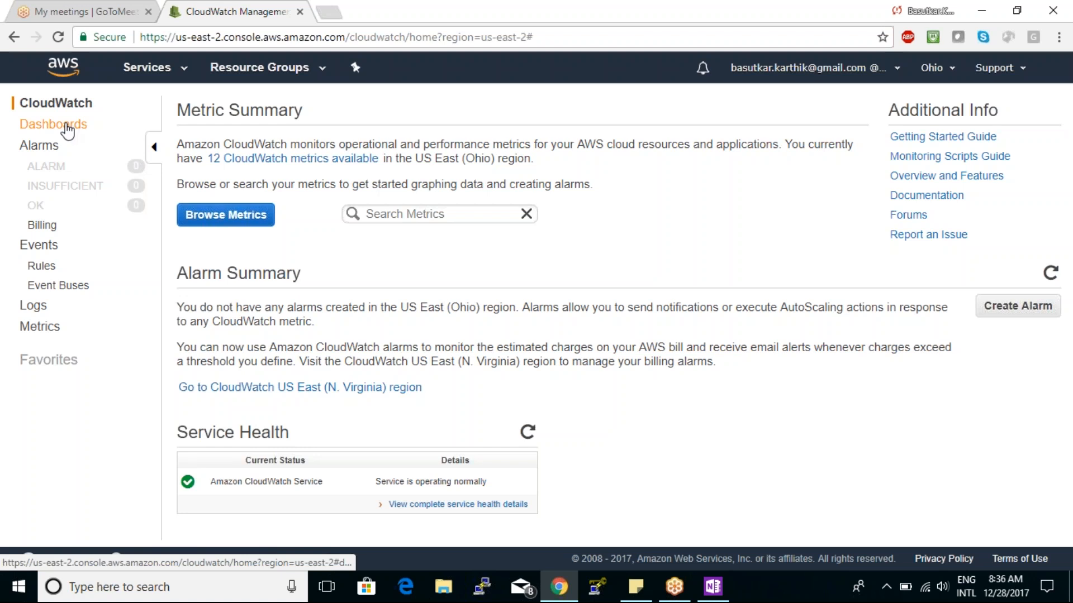
left_click(67, 131)
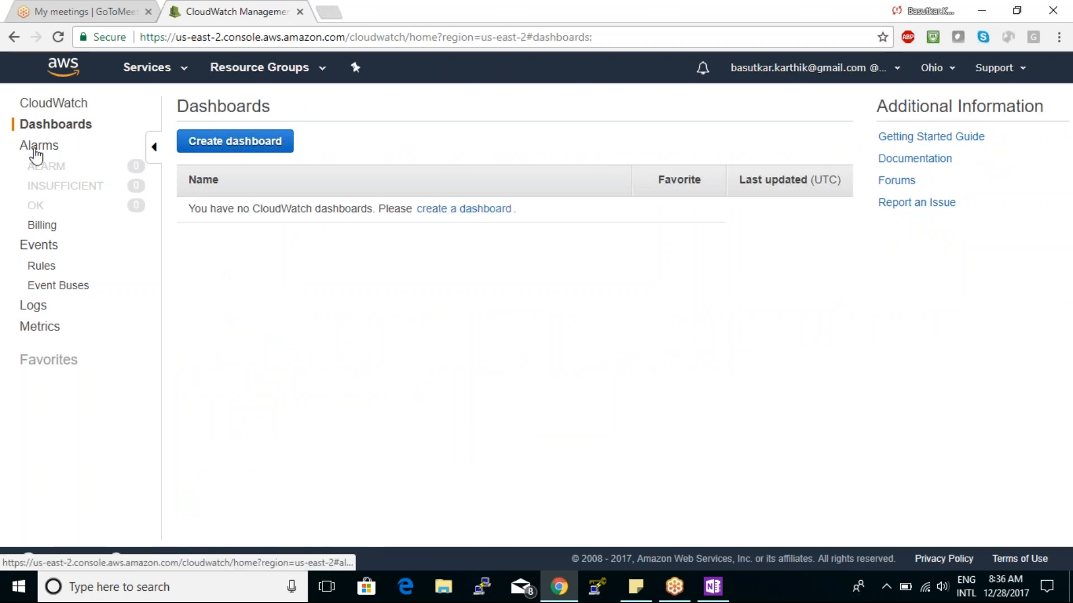
left_click(55, 103)
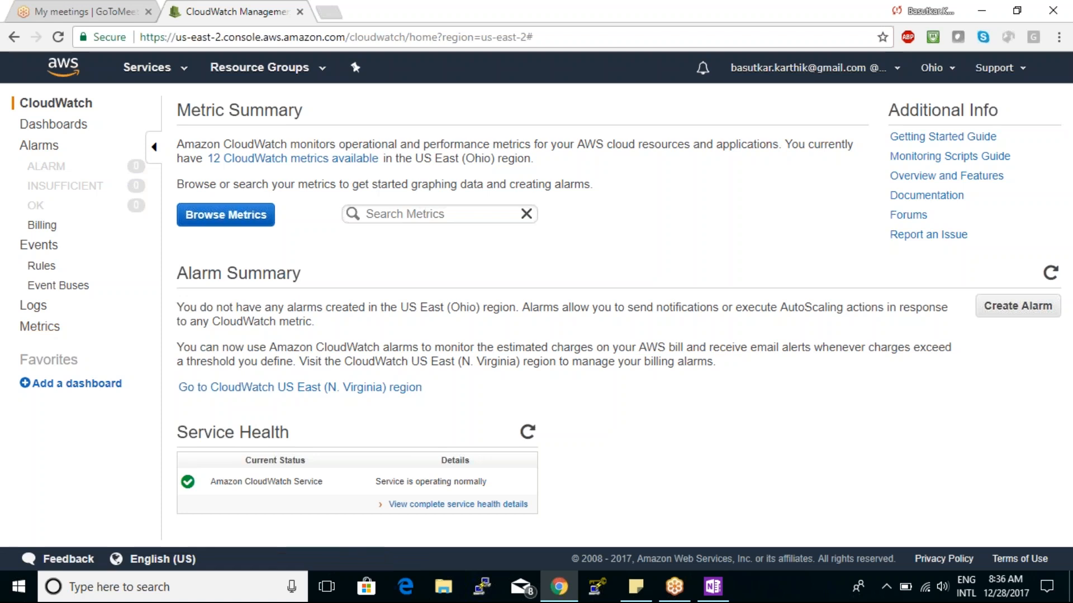
- Browse to the VPN Tunnel Metrics under Metrics and graph TunnelState for the tunnel 13.59.155.124
left_click(34, 330)
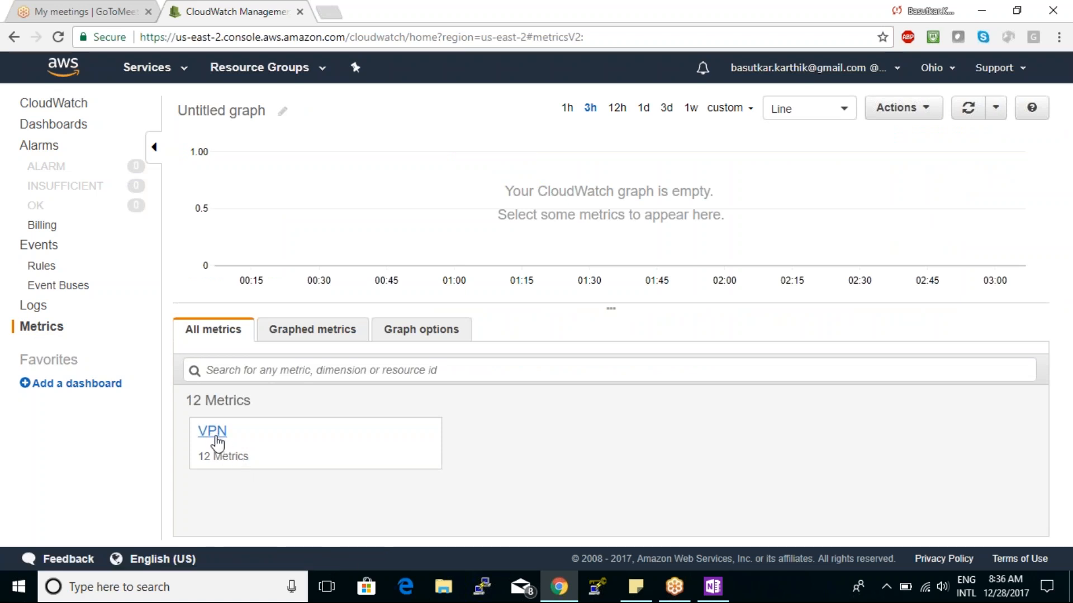
left_click(217, 444)
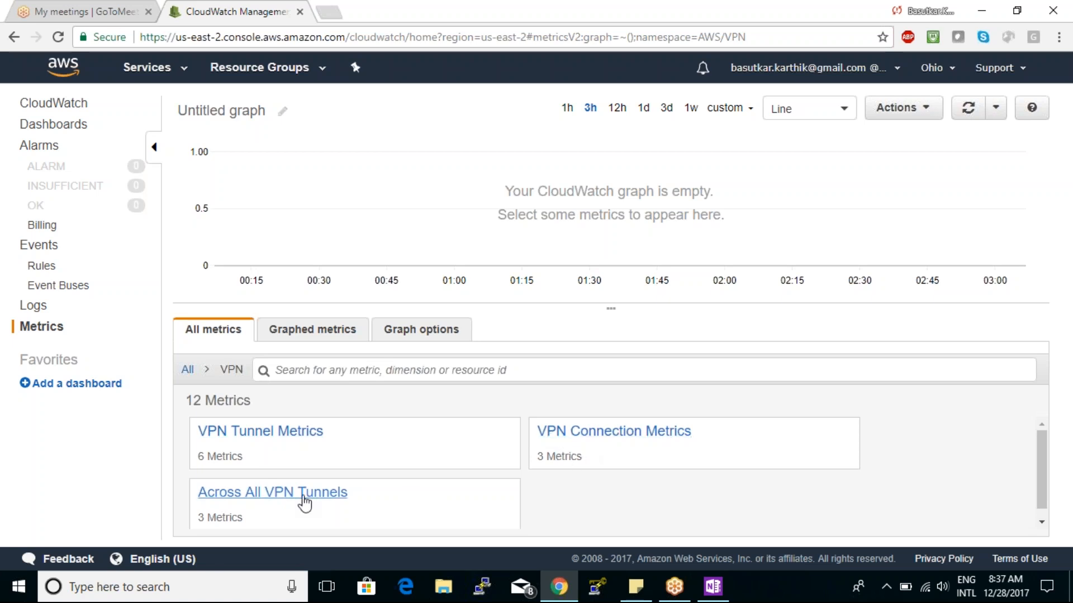
left_click(270, 433)
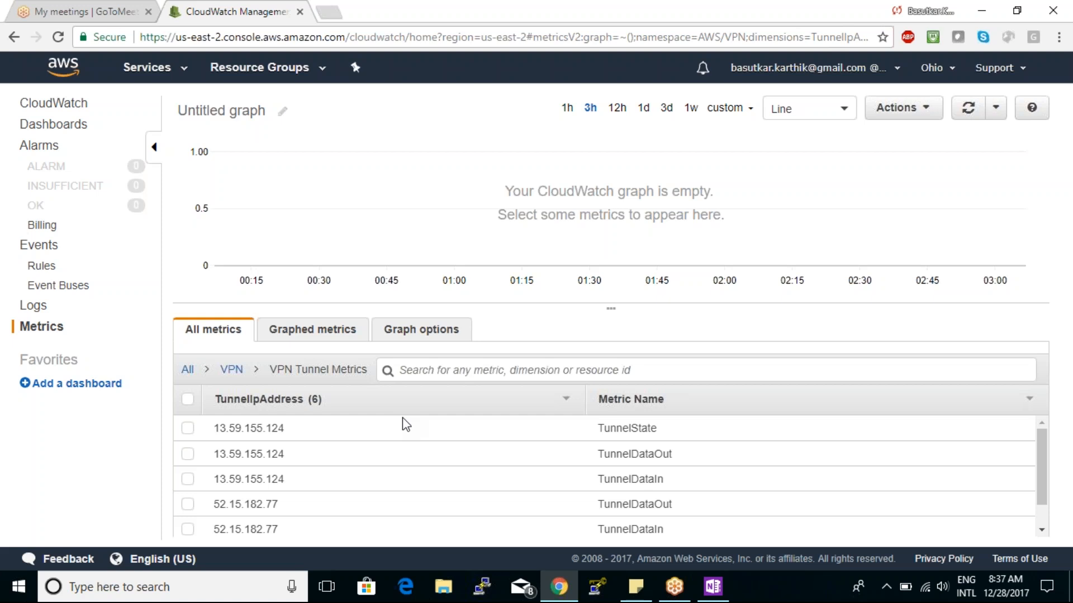
left_click(402, 428)
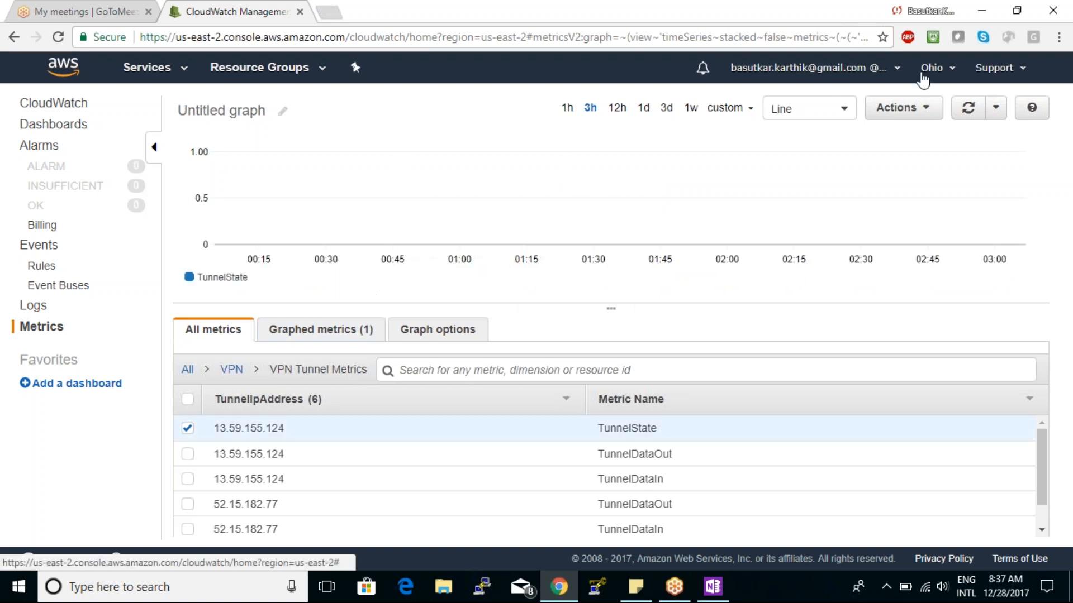
- Change the region to Asia Pacific (Mumbai) and display the top level of all its available metrics
left_click(923, 78)
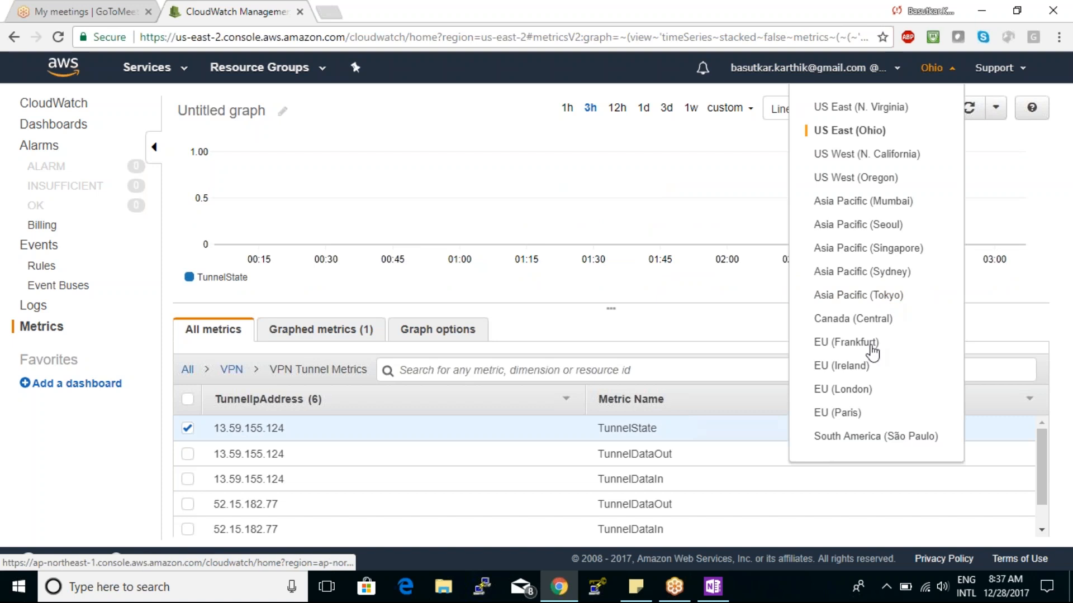
left_click(886, 202)
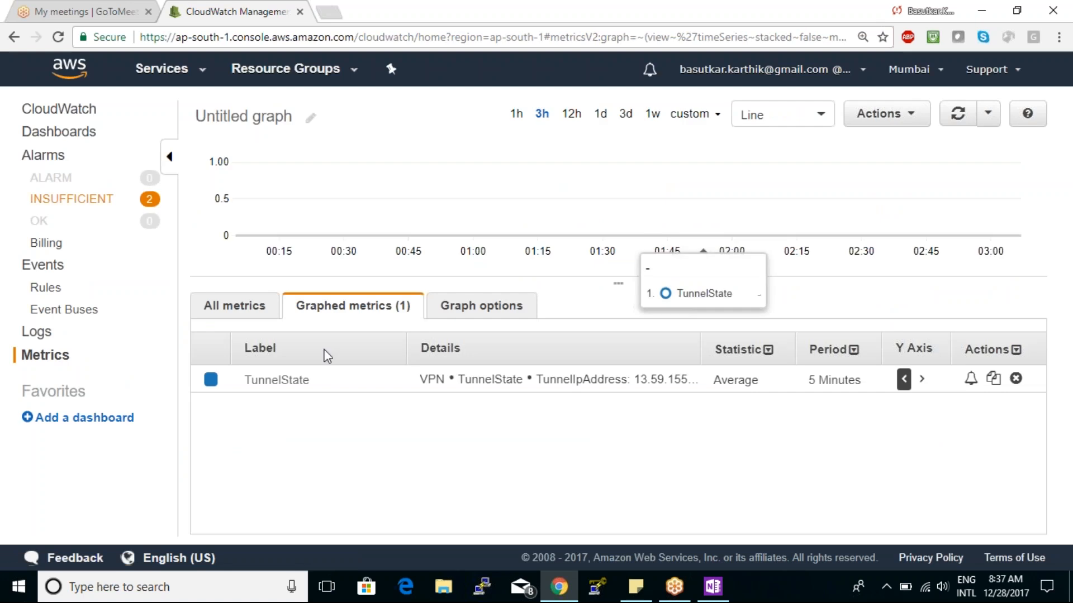
left_click(234, 305)
left_click(206, 350)
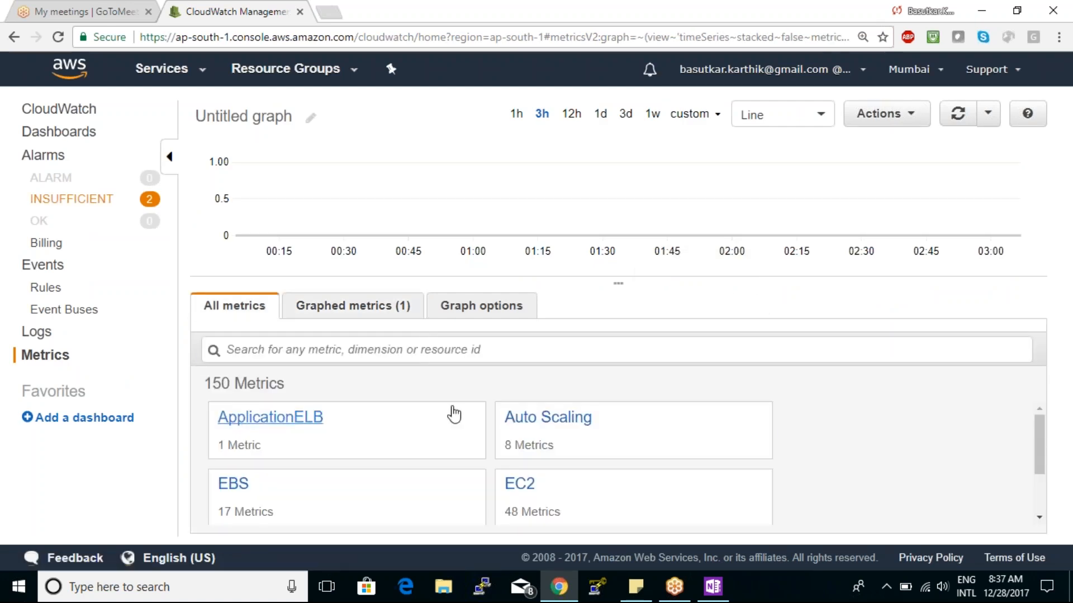
- Browse to the EC2 Per-Instance Metrics and graph CPUUtilization for instance i-0af33b2630e892334
left_click_drag(1040, 442, 1042, 469)
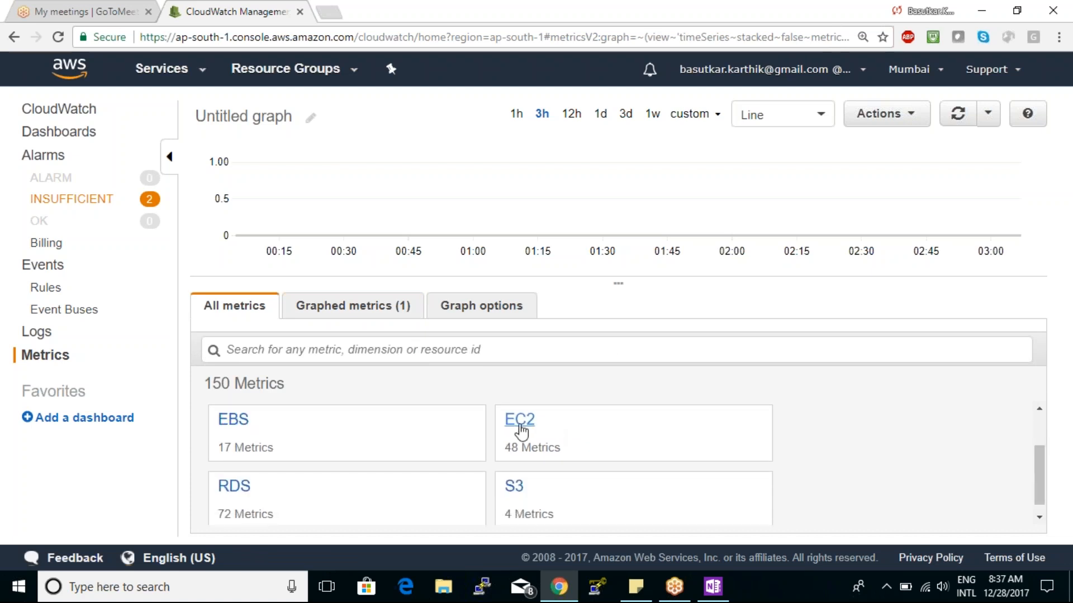
left_click(521, 430)
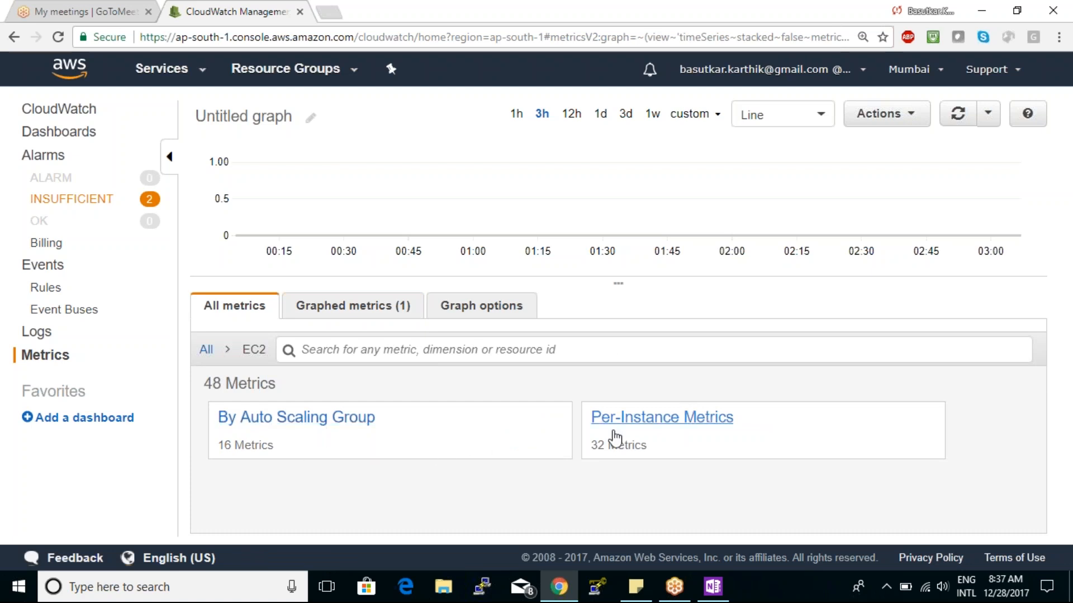
left_click(615, 437)
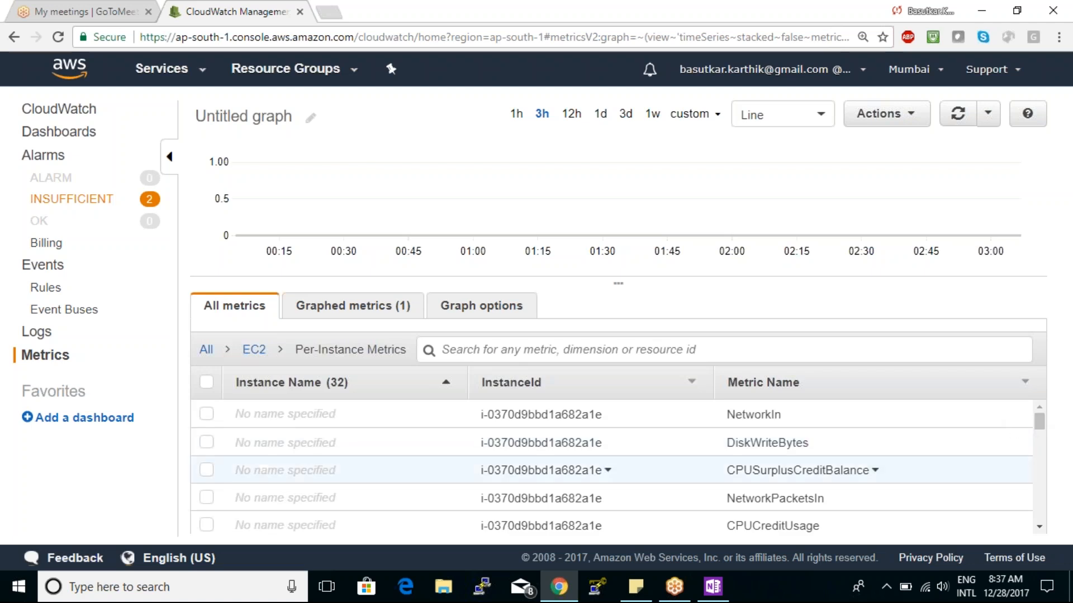
left_click(716, 425)
left_click_drag(727, 414, 765, 416)
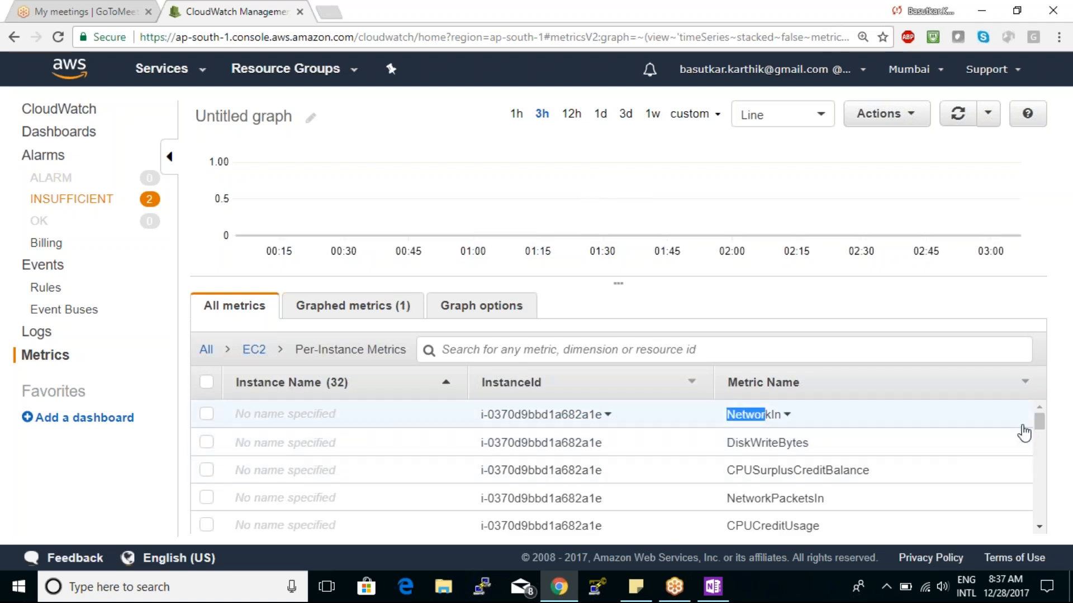
scroll(1040, 448, "down", 1)
left_click_drag(1040, 454, 1052, 486)
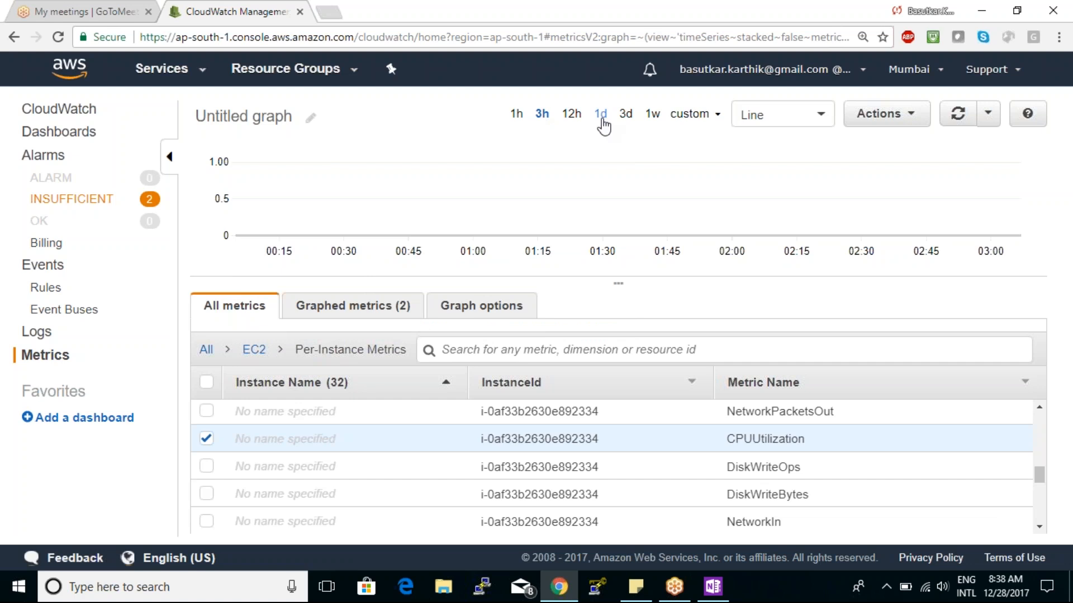
- Widen the graph's time range through 1 day, 1 week and 6 weeks to 3 months and inspect the CPUUtilization data points
left_click(601, 119)
left_click(651, 116)
left_click(700, 118)
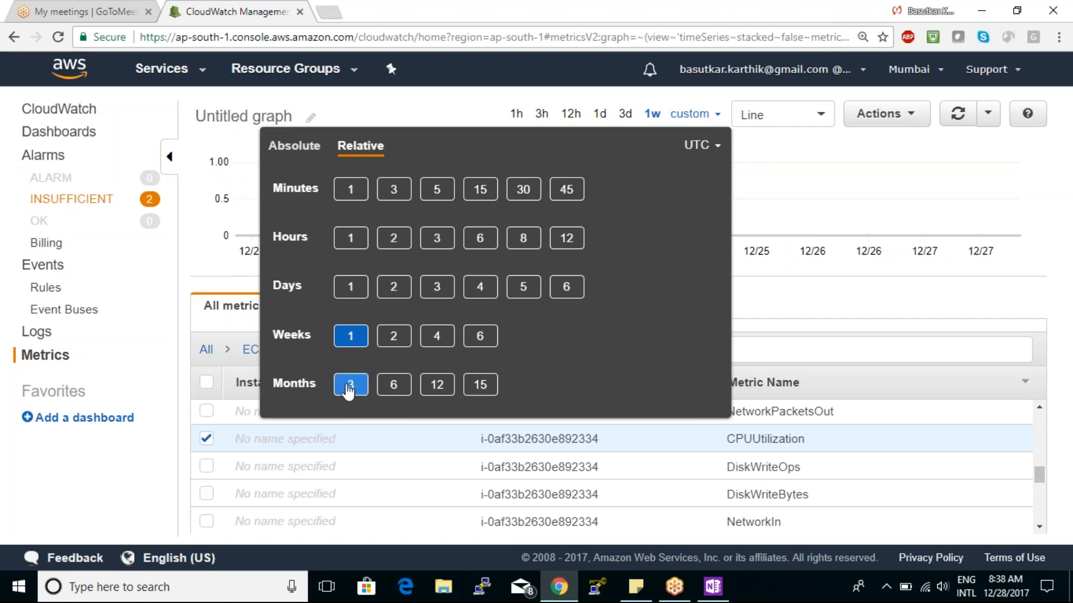
left_click(481, 336)
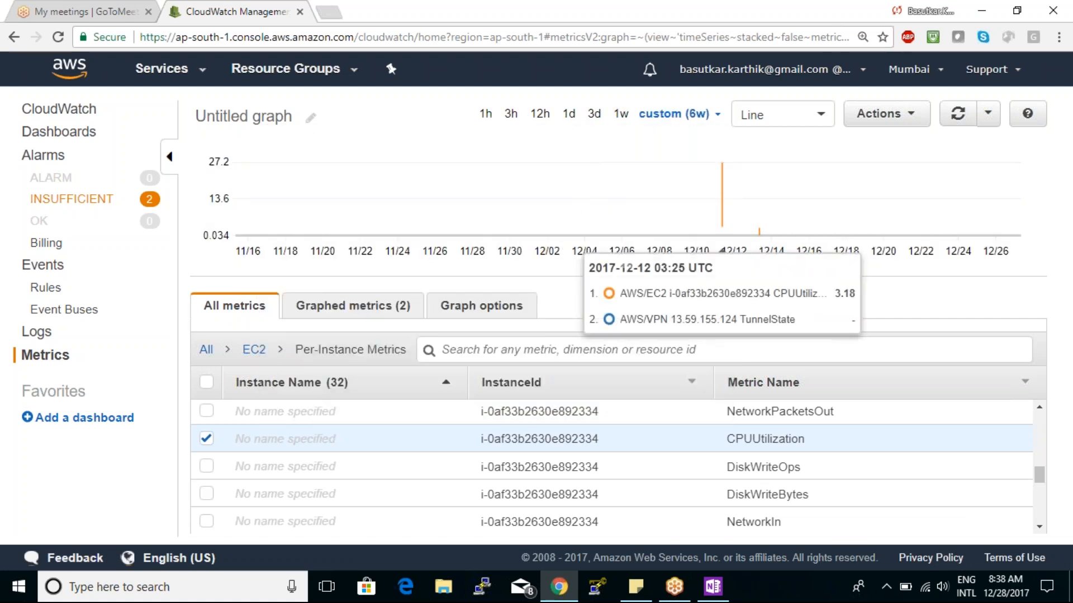
left_click(677, 114)
left_click(352, 386)
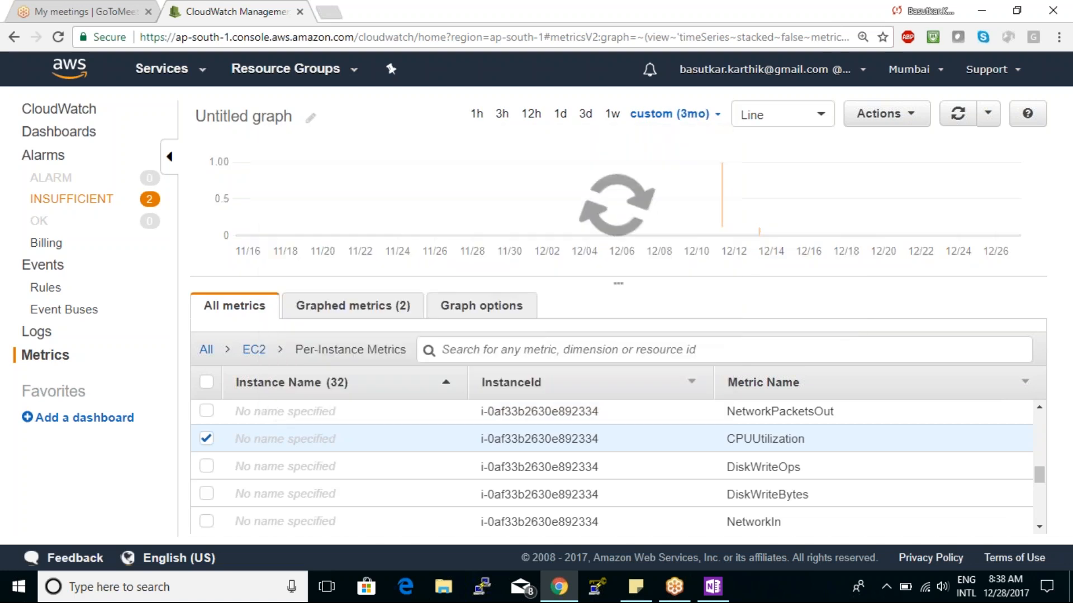
mouse_move(900, 230)
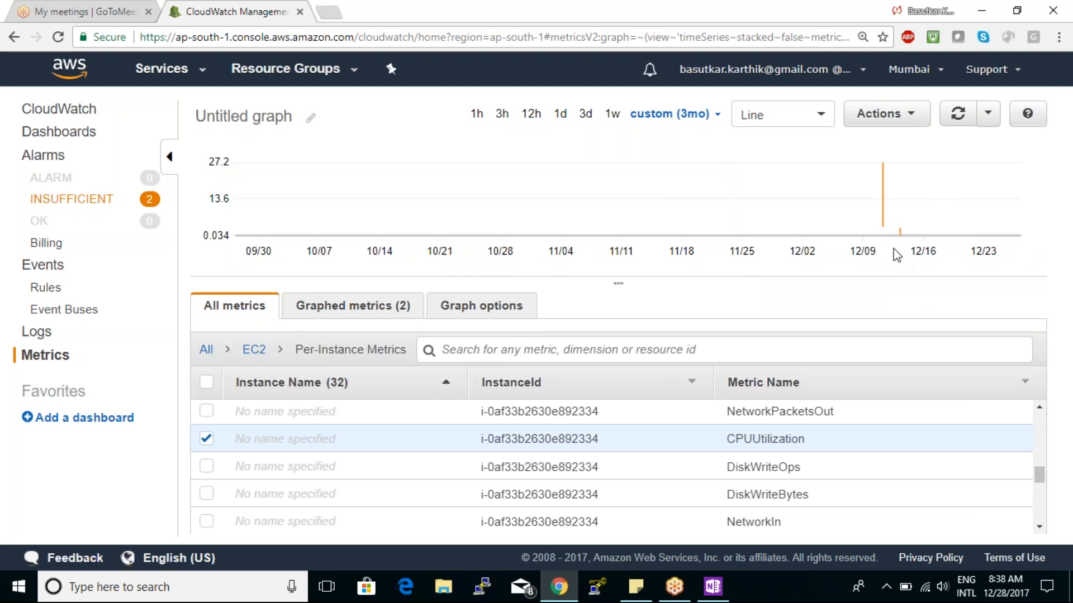
mouse_move(850, 227)
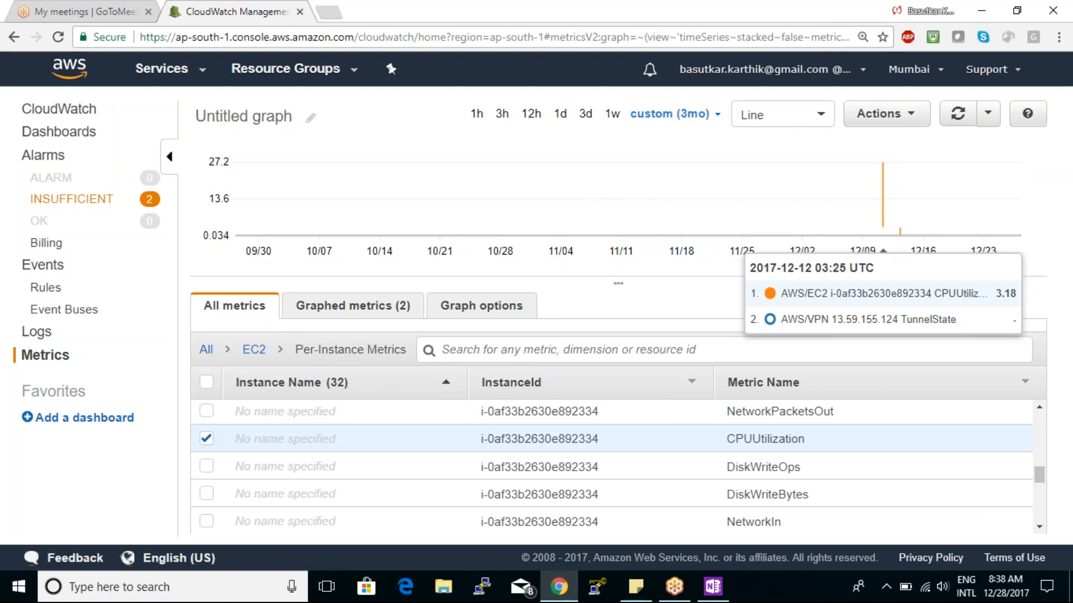
- Set an absolute time range of 2017/12/12 from 00:00:00 to 23:59:59 and inspect the CPUUtilization line
left_click(691, 115)
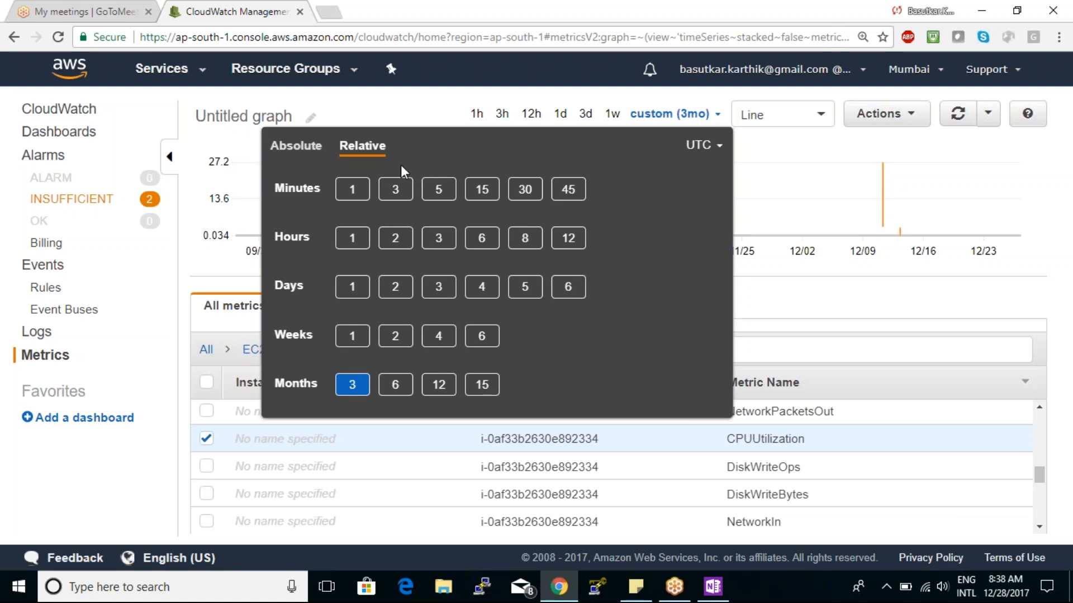
left_click(307, 153)
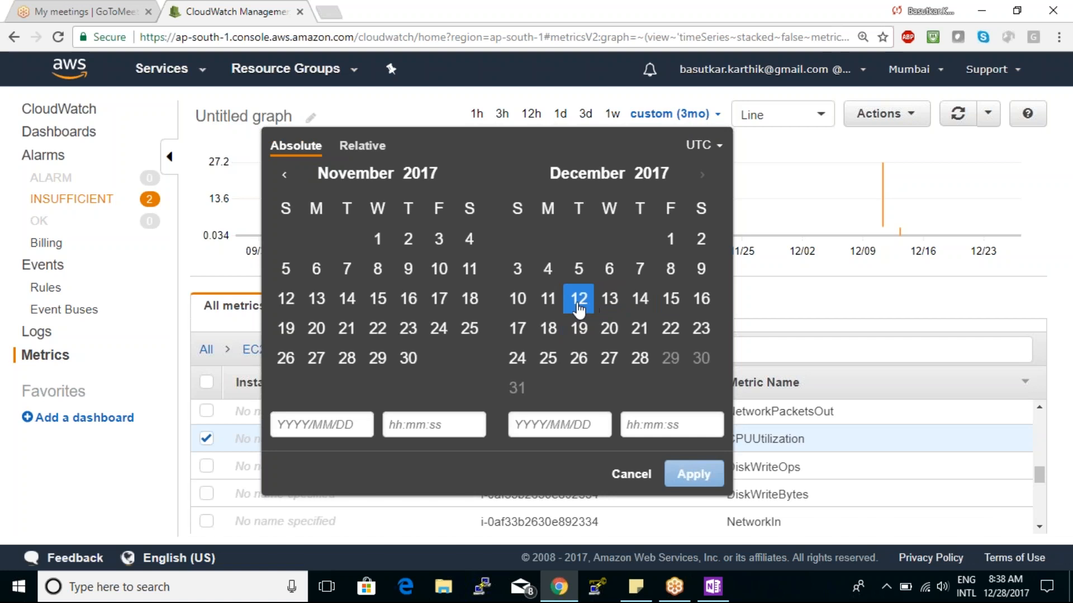
left_click(579, 310)
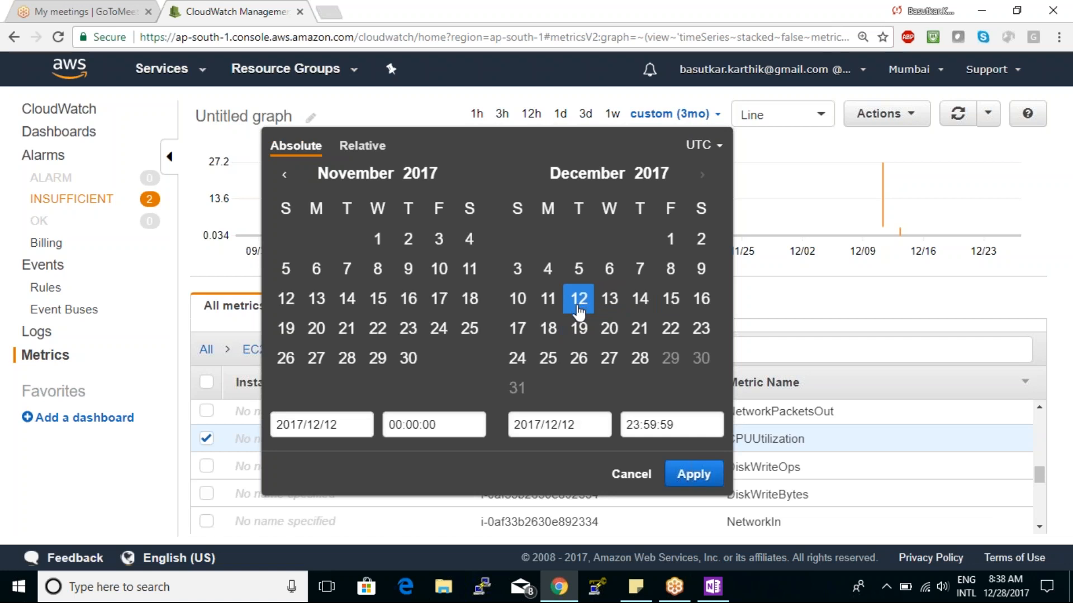
left_click(693, 474)
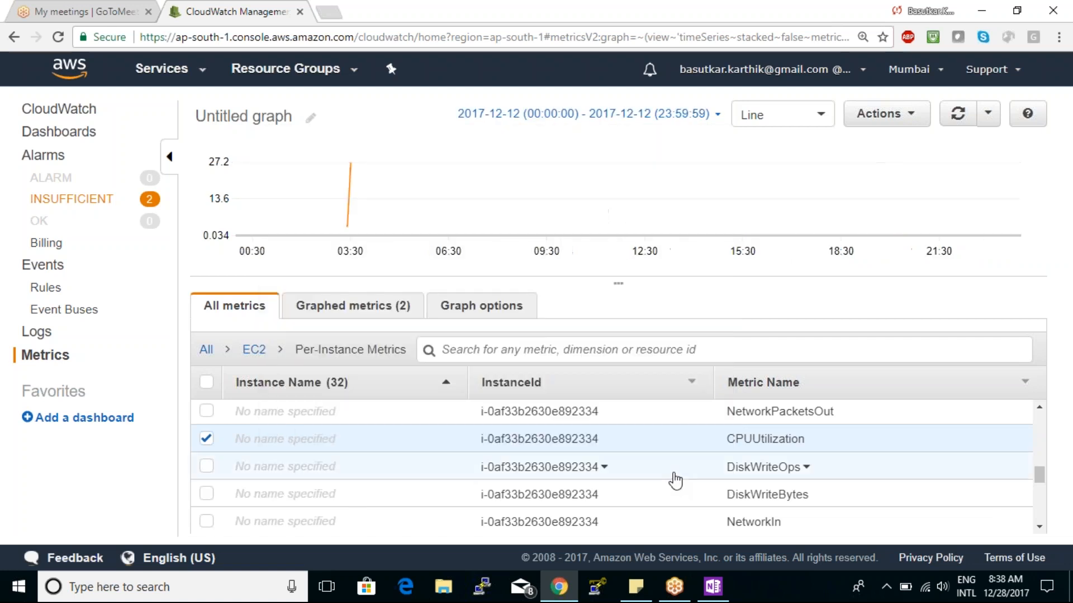
mouse_move(343, 225)
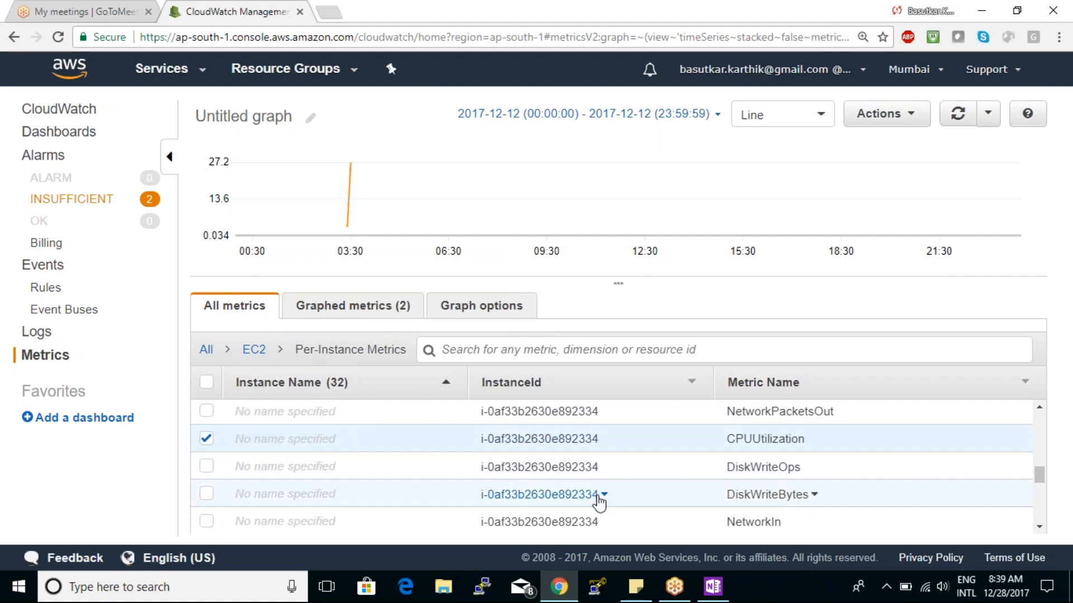
- Add NetworkIn for instance i-0af33b2630e892334 to the graph and review the graphed metrics and the available graph actions
left_click(206, 521)
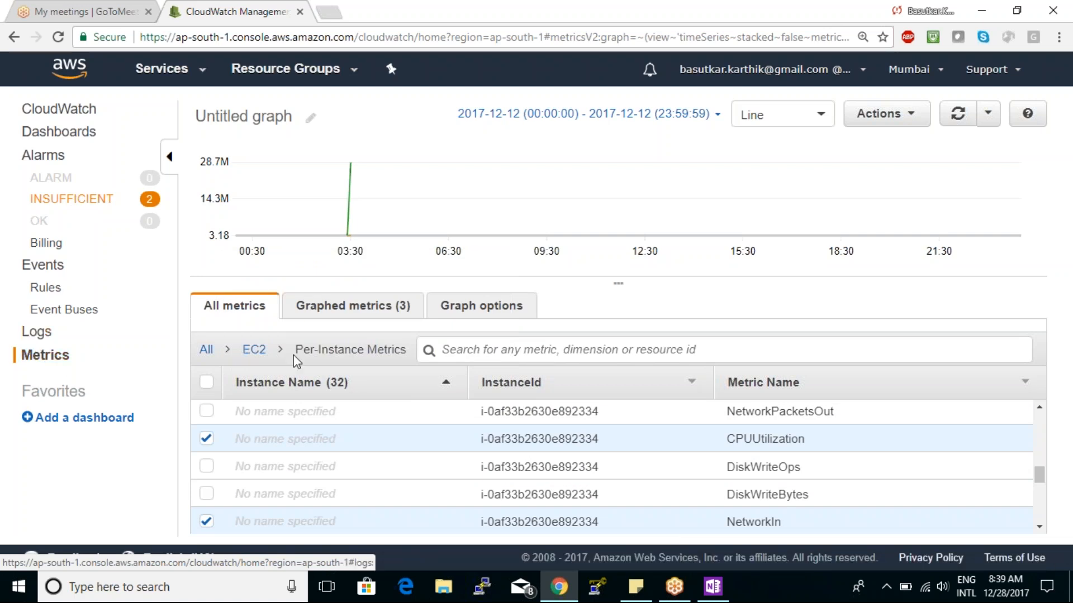
left_click_drag(1040, 478, 1042, 412)
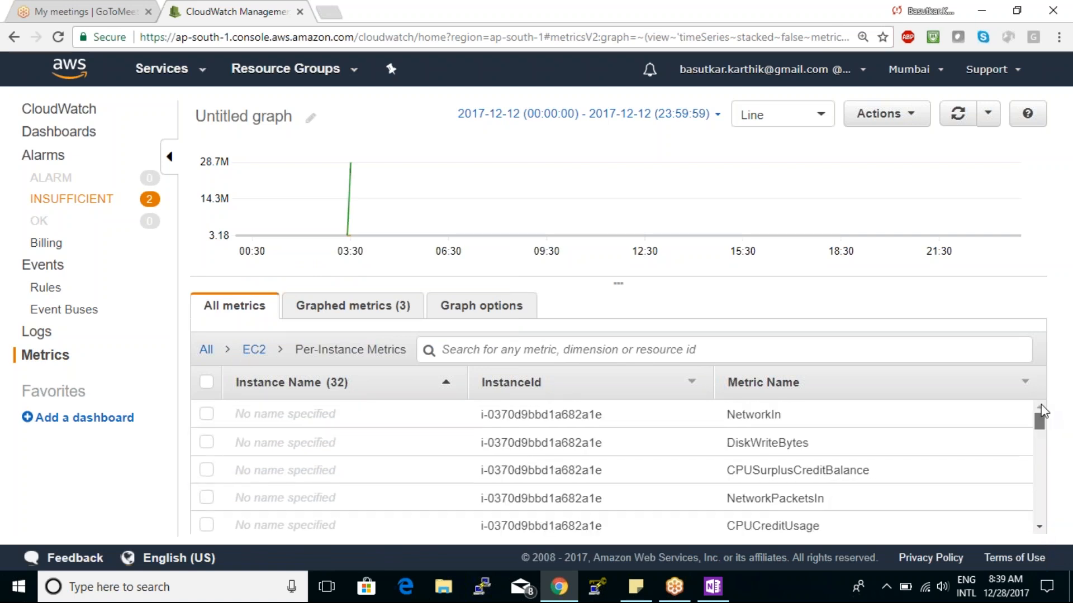
left_click(374, 311)
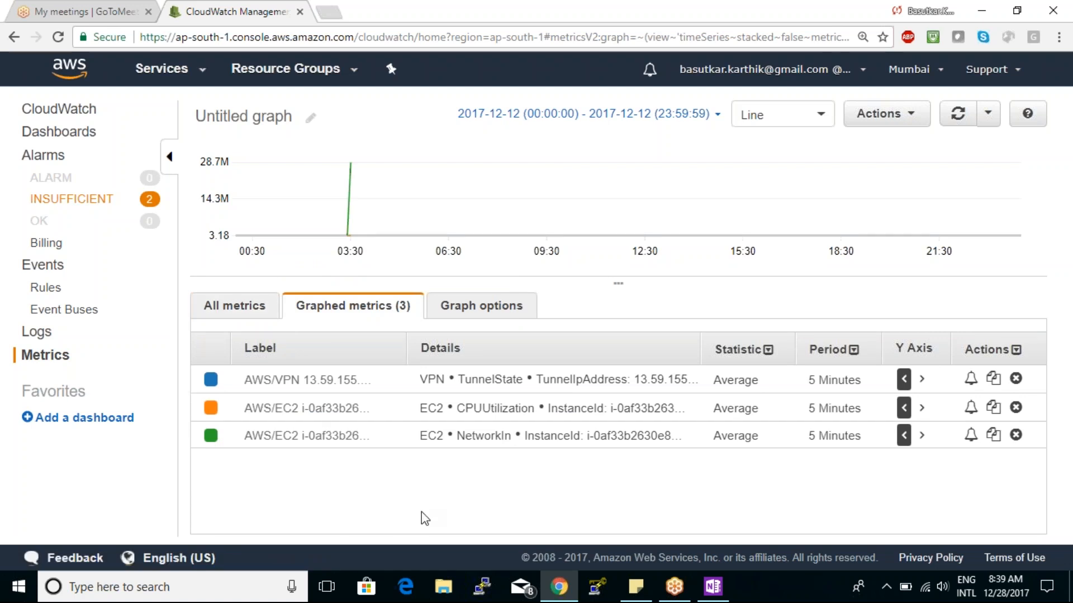
left_click(879, 114)
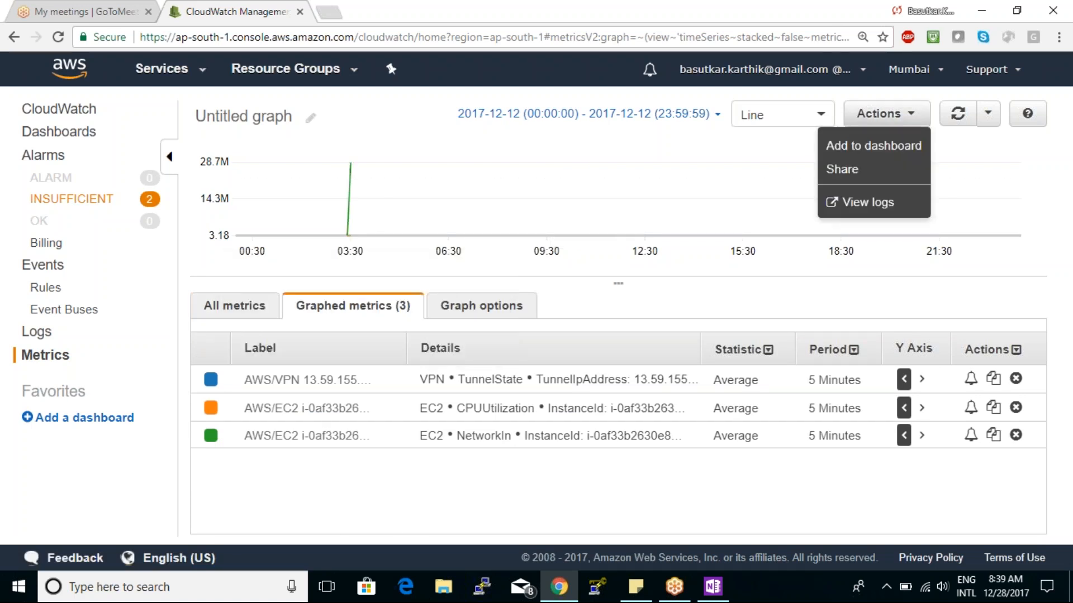
left_click(609, 480)
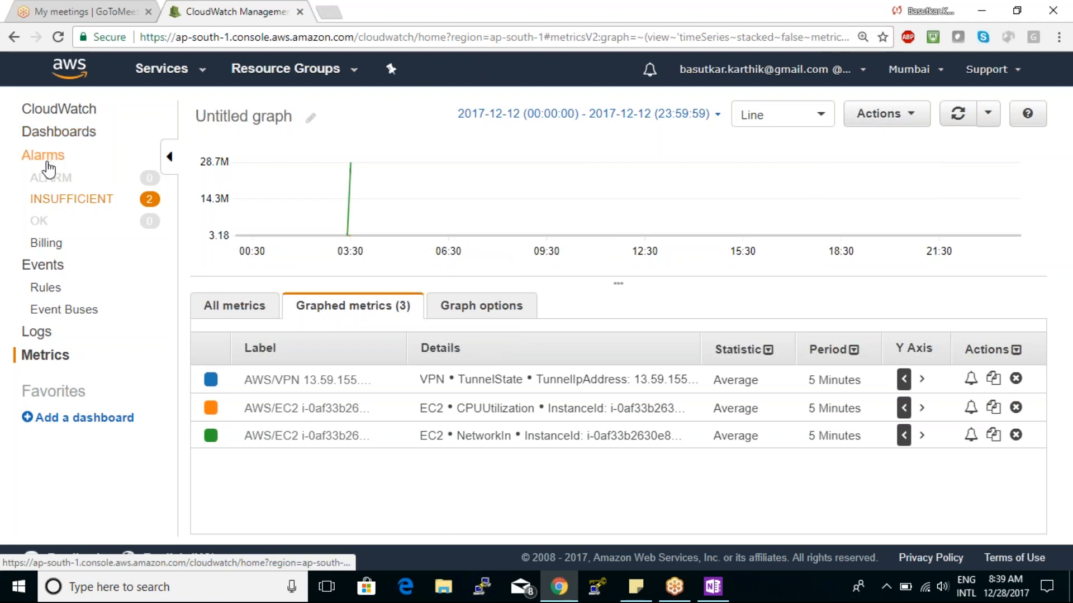
- Delete the two existing alarms, awsec2-ufacusaf-High-CPU-Utilization and awsec2-ufacusaf-CPU-Utilization, from the Alarms page
left_click(48, 166)
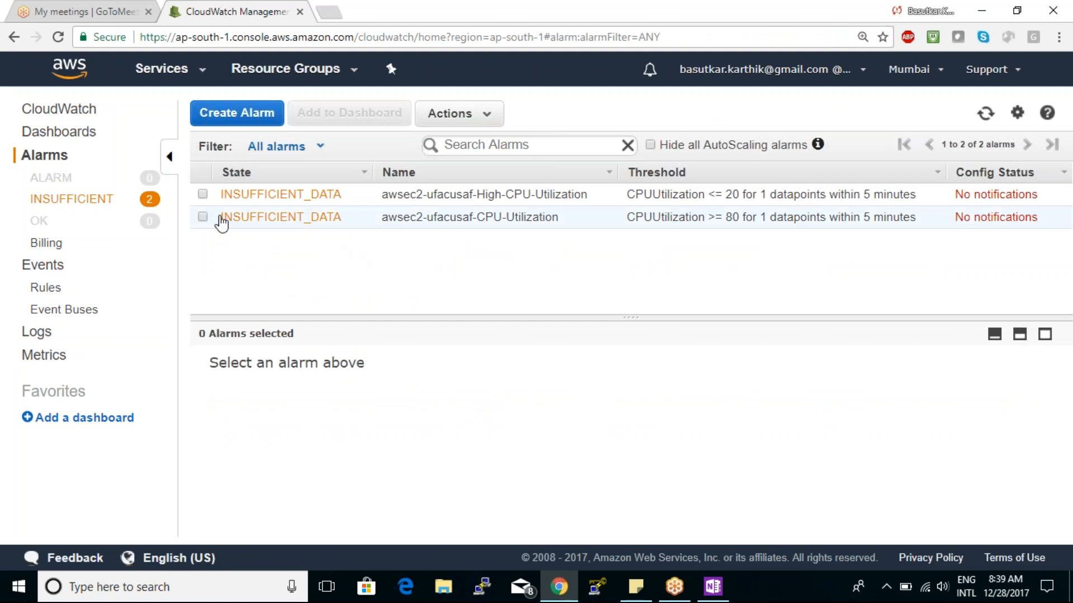
left_click(203, 218)
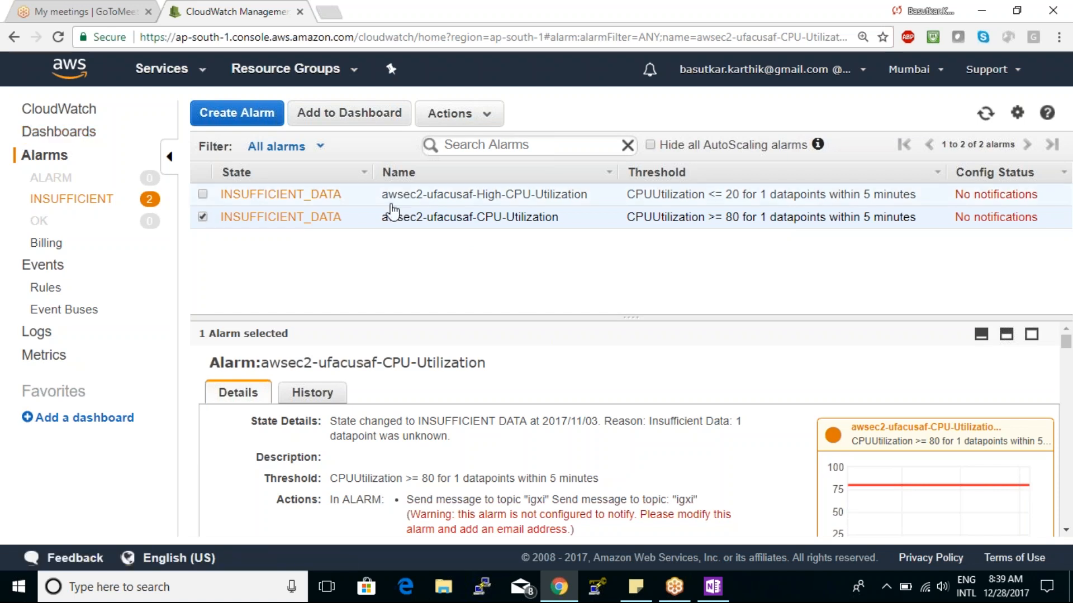
left_click(202, 196)
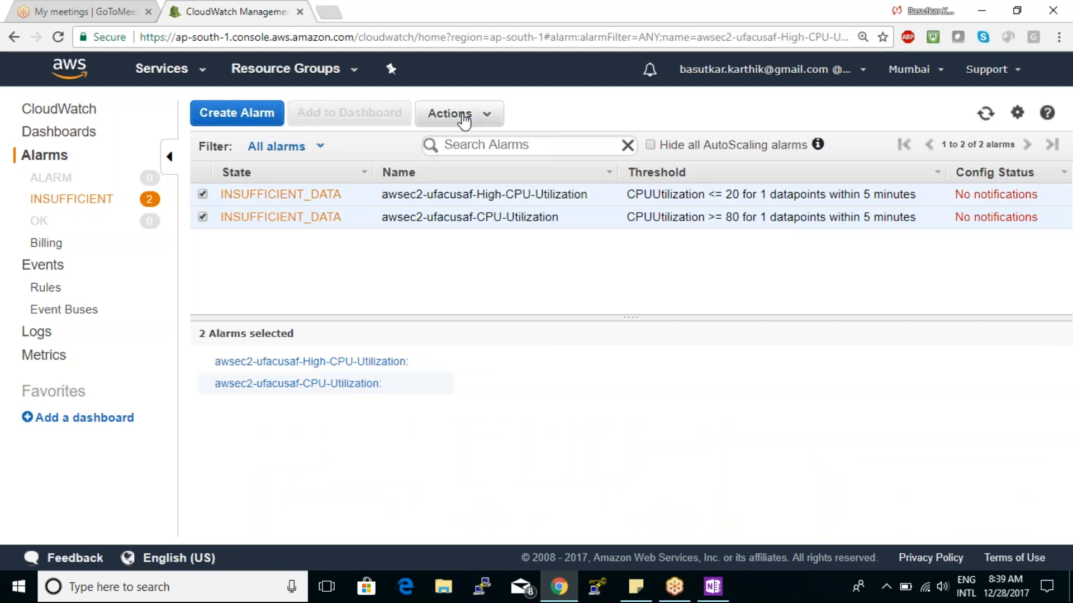
left_click(462, 115)
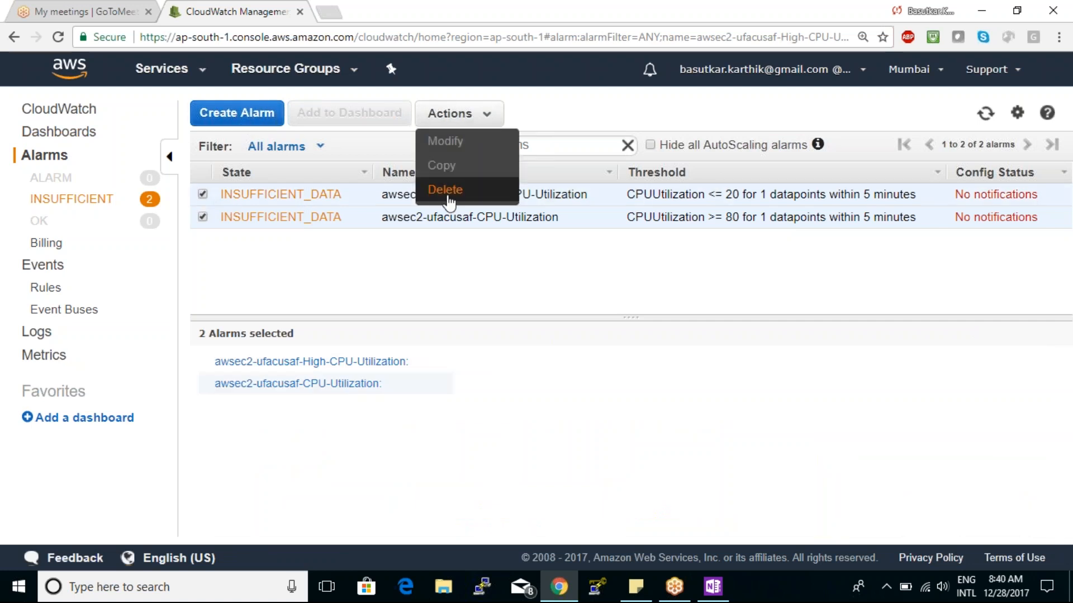
left_click(448, 196)
left_click(608, 367)
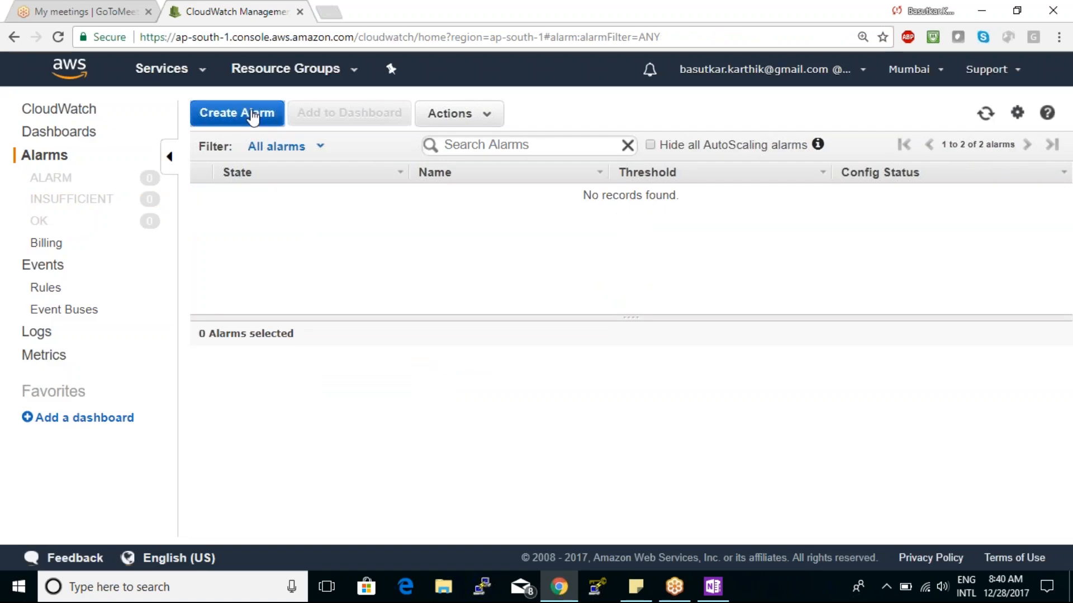
- Start a new alarm on the EC2 per-instance CPUUtilization metric of i-0370d9bbd1a682a1e and proceed to its definition
left_click(253, 115)
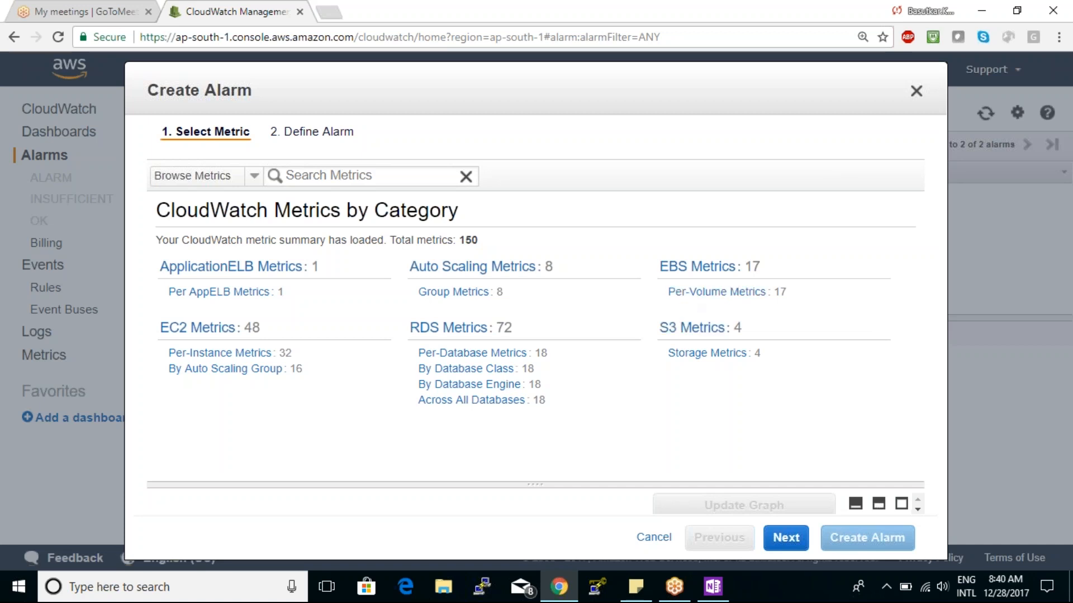
left_click(213, 330)
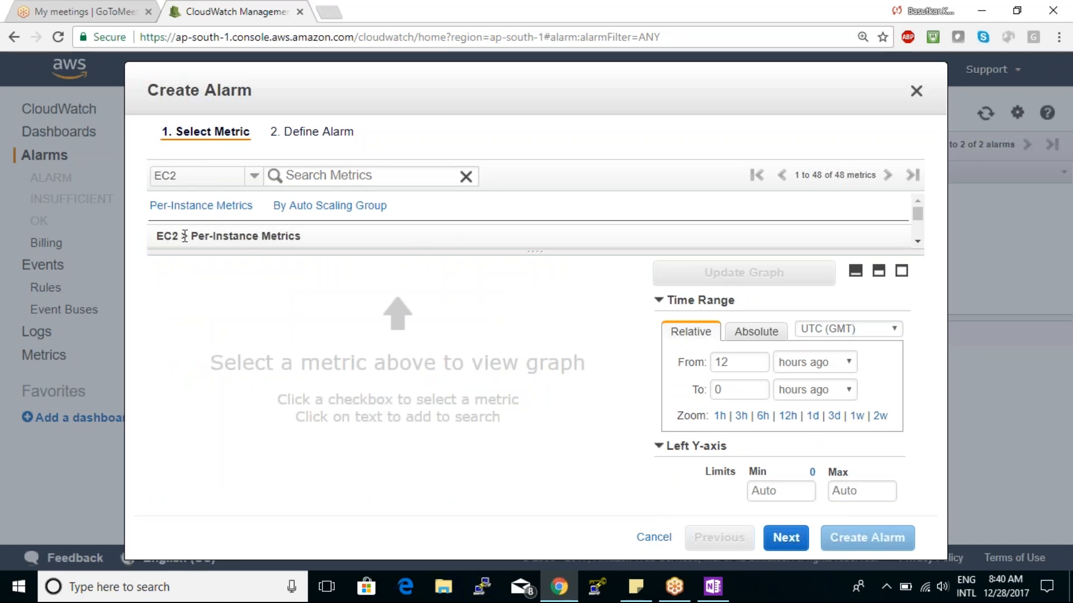
left_click(218, 206)
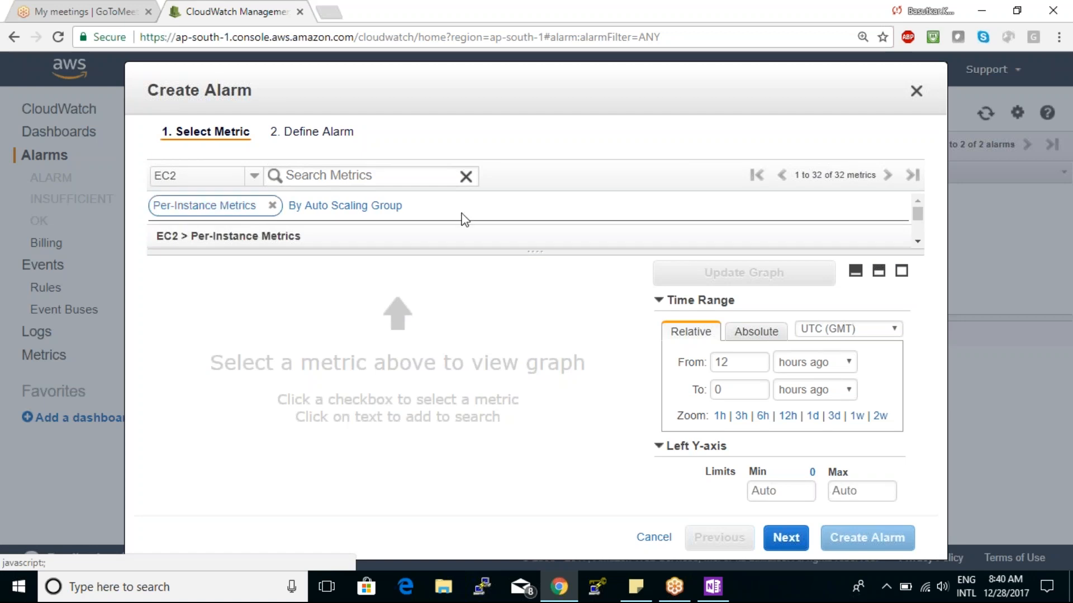
left_click_drag(472, 253, 467, 385)
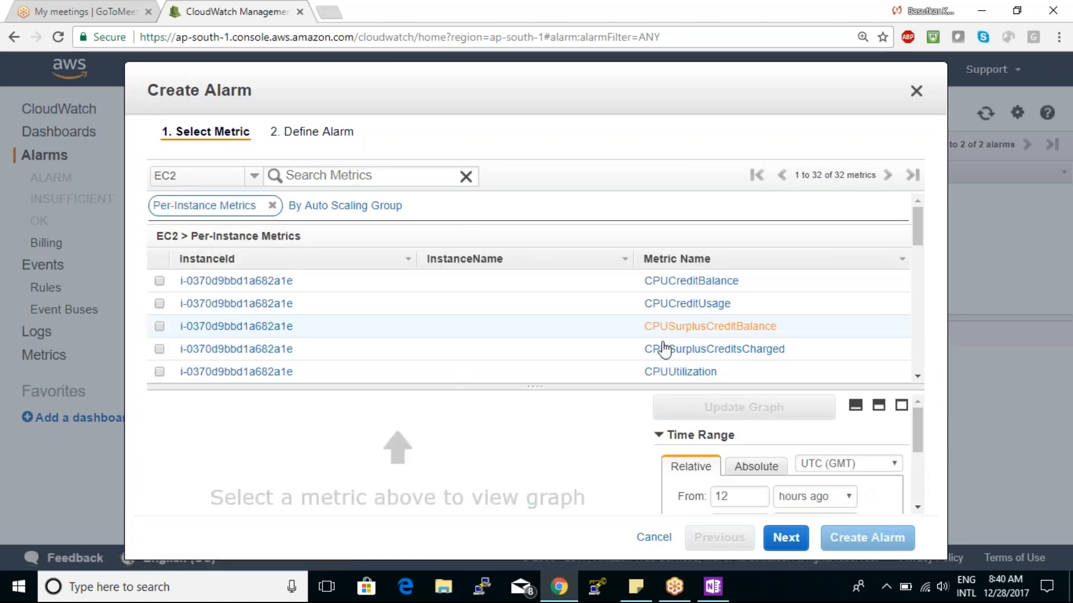
left_click(159, 372)
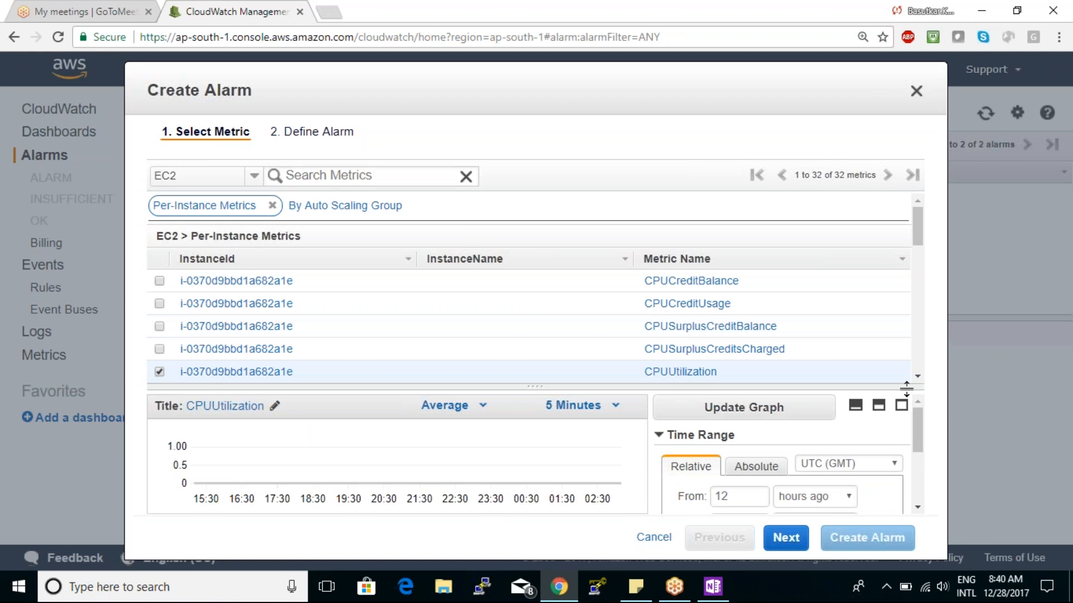
left_click_drag(904, 388, 884, 283)
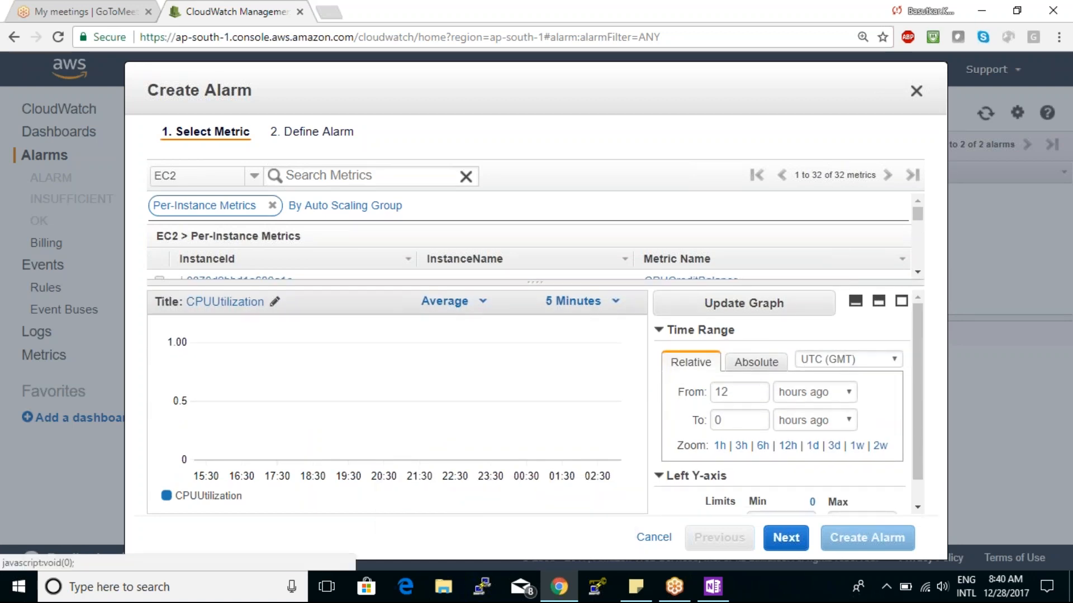
left_click(786, 538)
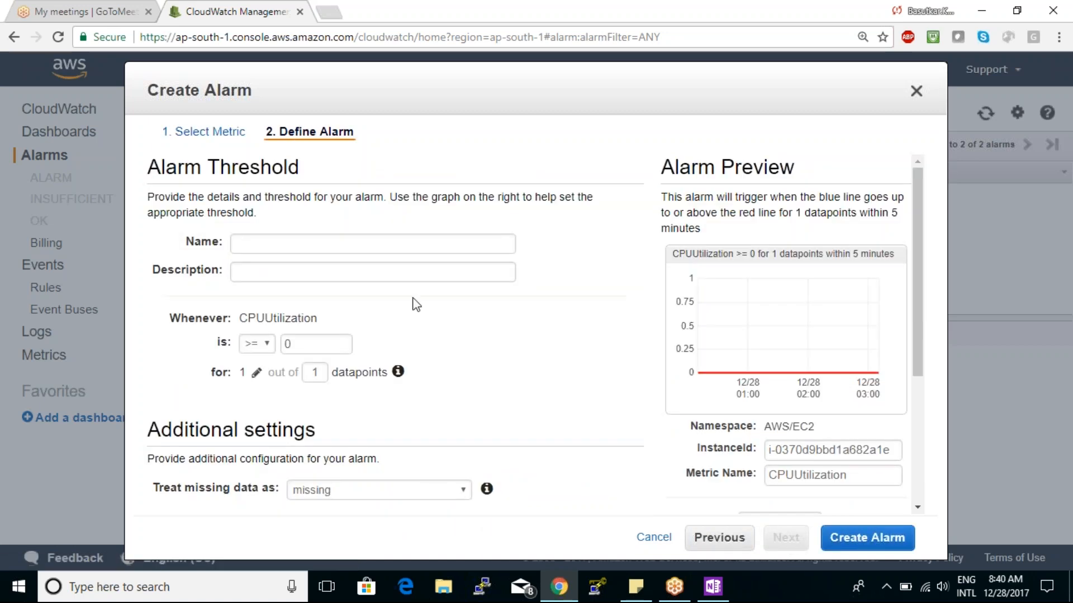
- Name the alarm "cpu80%" and enter the description "send notification"
left_click(349, 250)
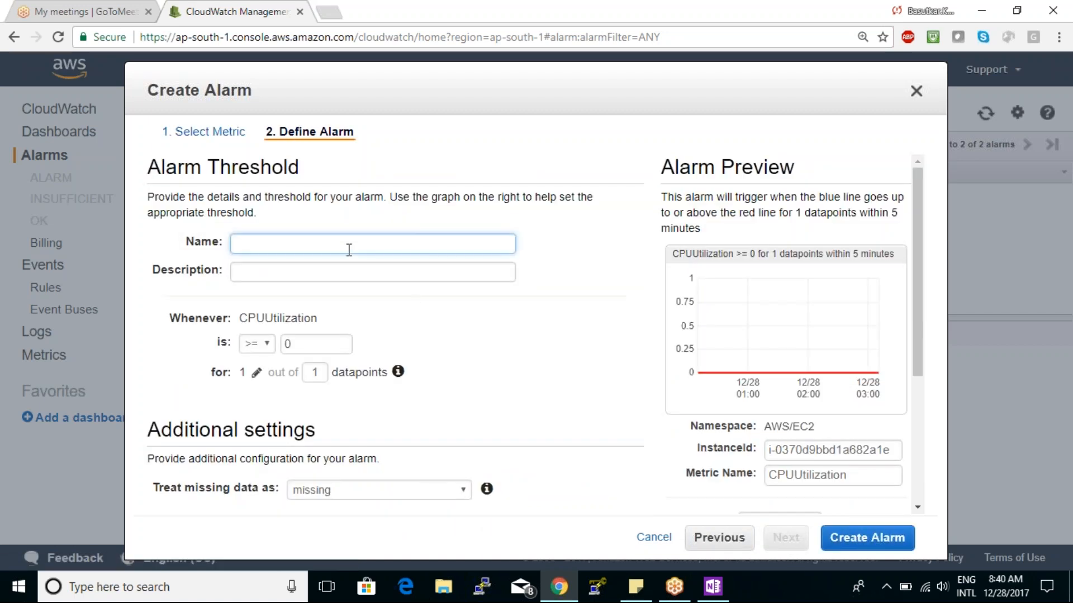
type("cpu ")
type("0%")
left_click(297, 268)
type("send")
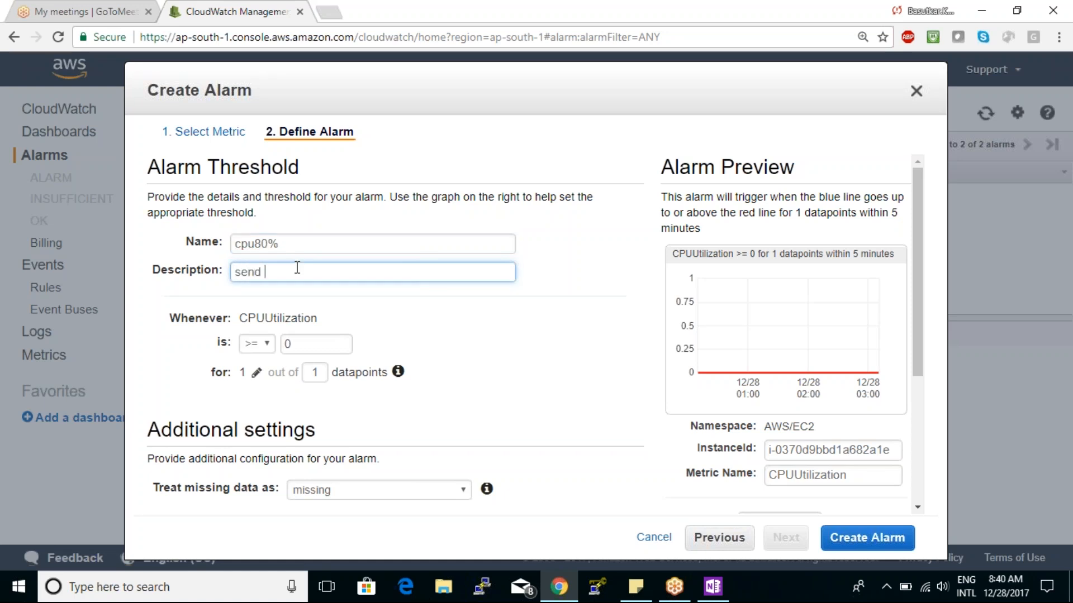
type(" notifiv")
type("ation")
left_click(381, 341)
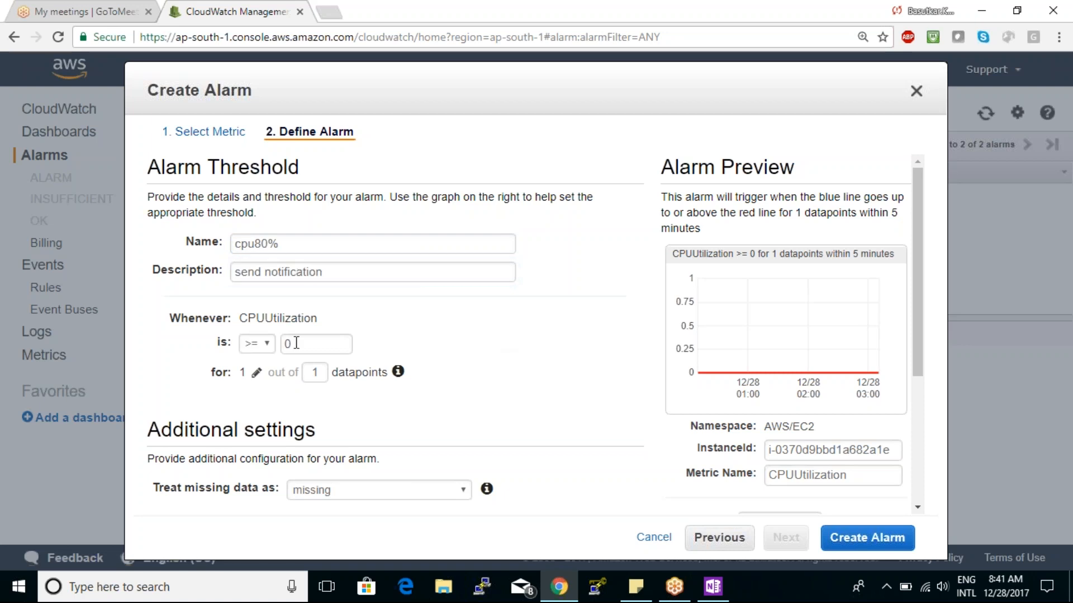
- Set the alarm threshold to CPUUtilization >= 80 and check the instance ID in the alarm preview
left_click_drag(295, 344, 261, 347)
type("8")
left_click(521, 385)
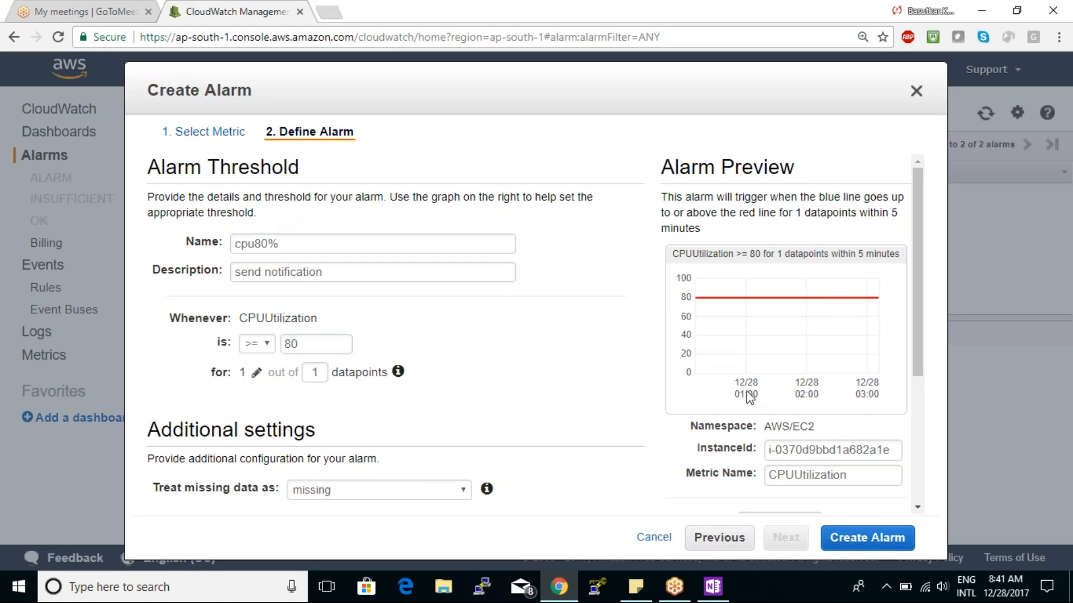
double_click(805, 449)
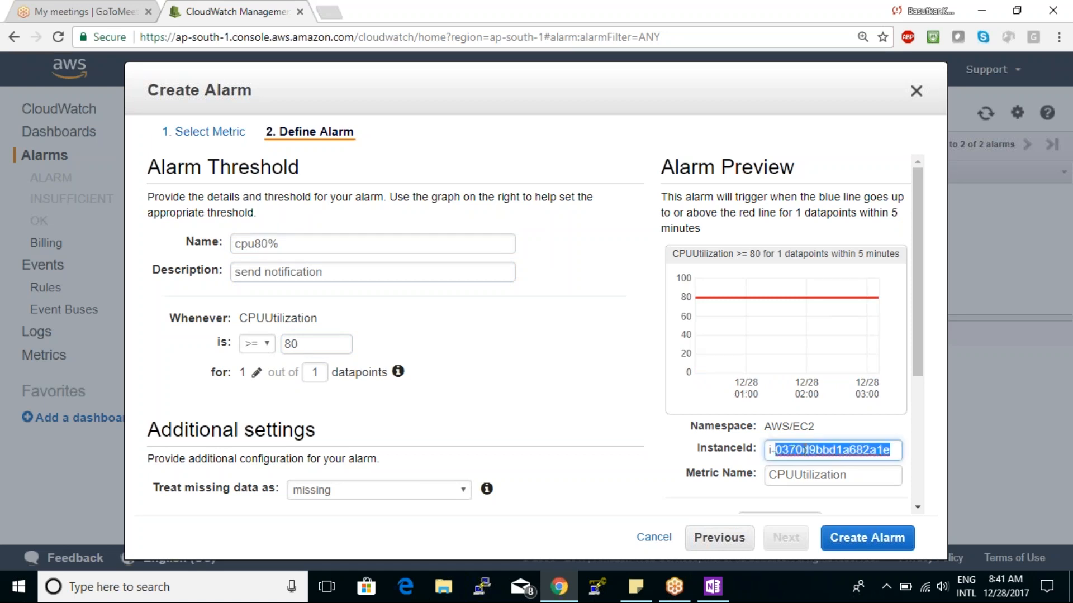
left_click(365, 402)
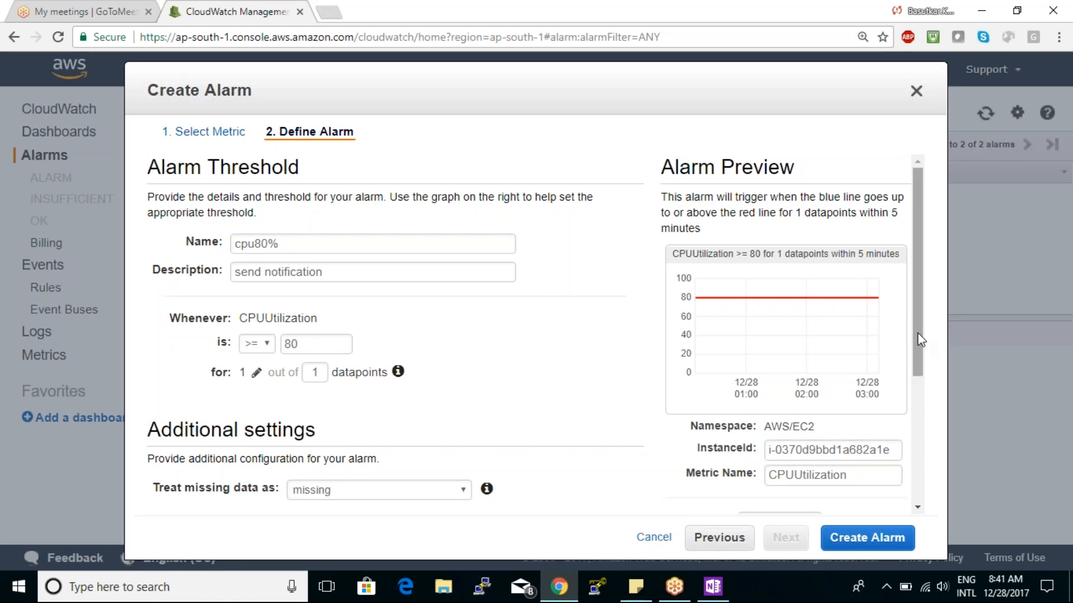
- Send the ALARM-state notification to the "backup" list and create the alarm
left_click_drag(917, 333, 913, 482)
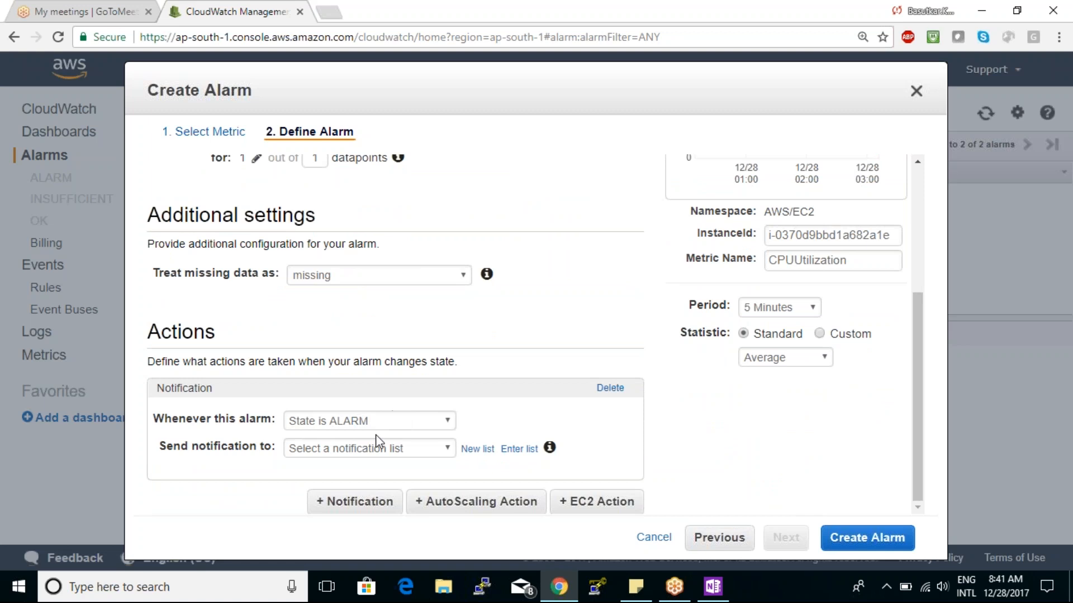
left_click(368, 453)
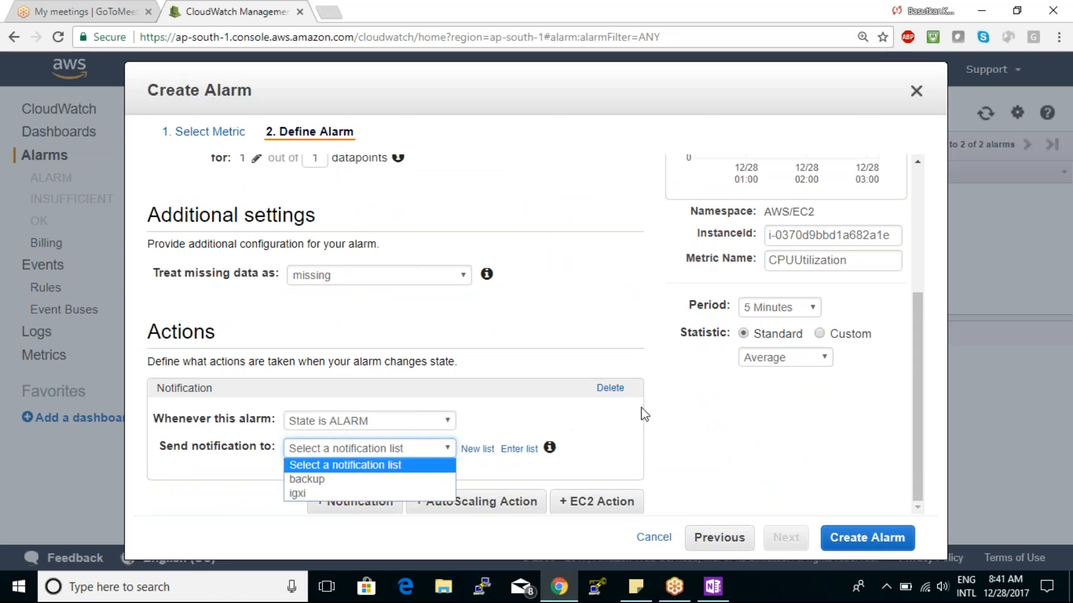
left_click(728, 431)
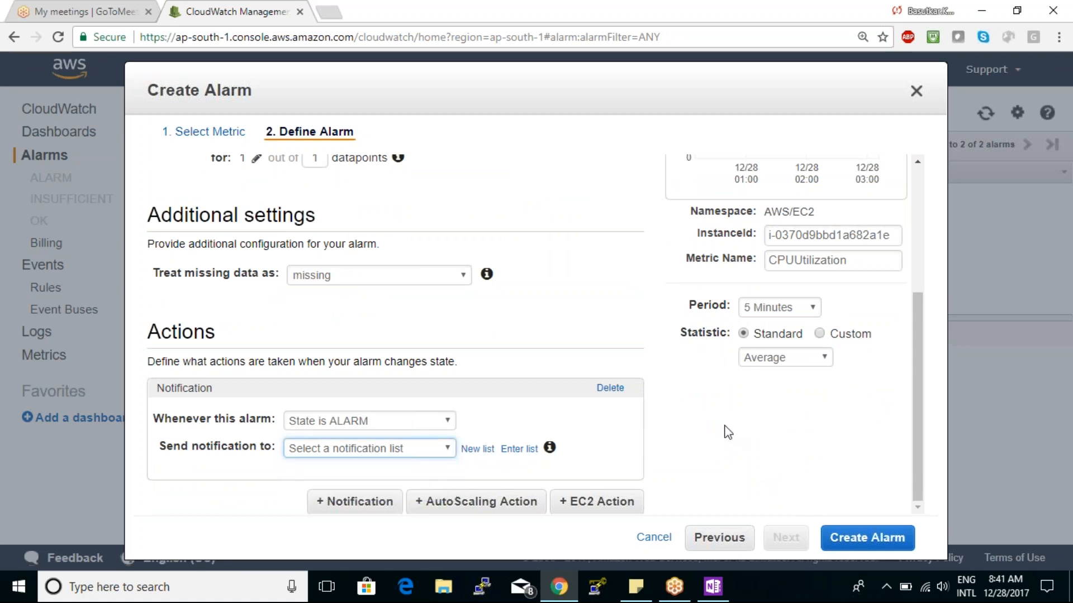
left_click(392, 452)
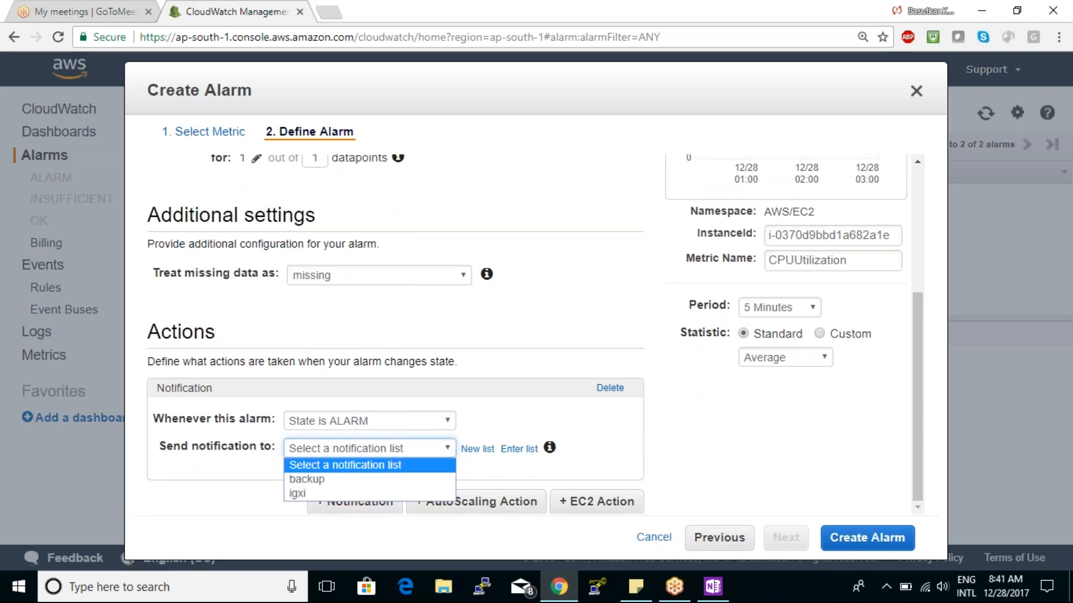
left_click(313, 479)
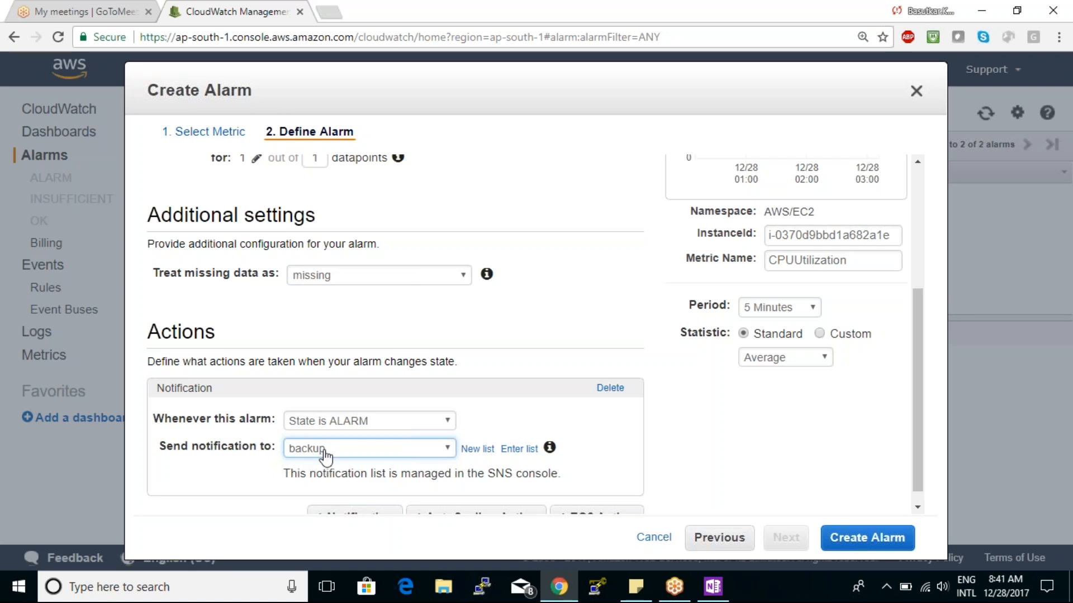
left_click_drag(915, 416, 900, 509)
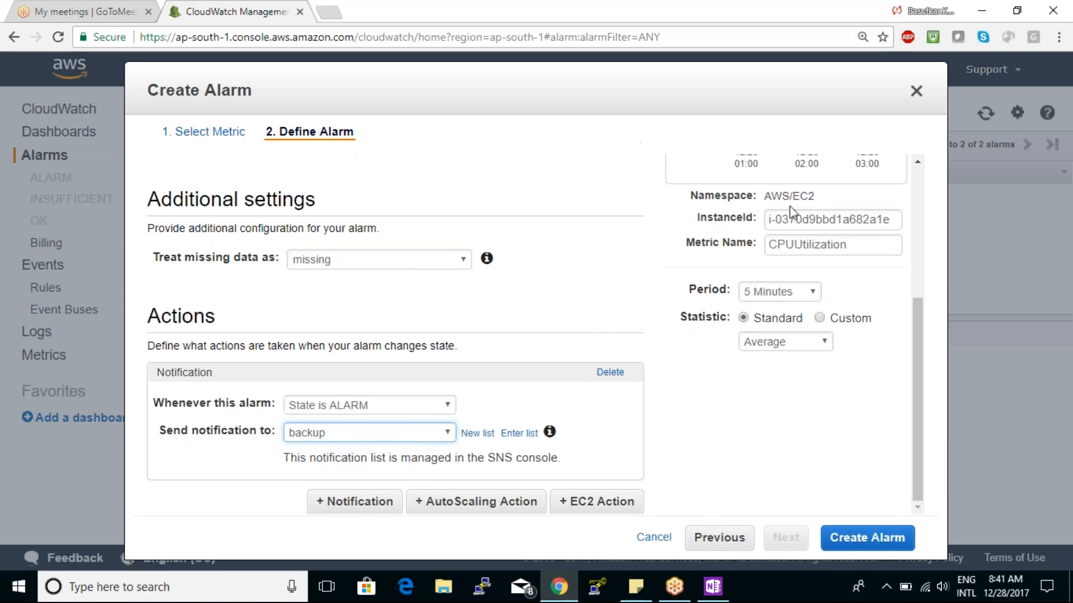
left_click(885, 542)
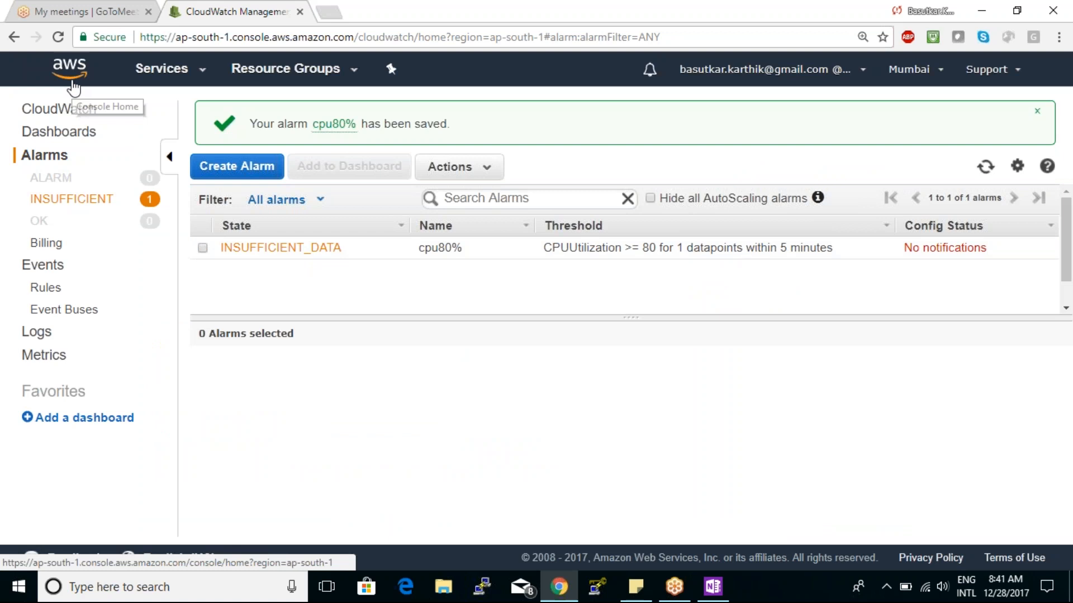
- Open the AWS console home in a new browser tab and go to Simple Notification Service by searching for "sns"
right_click(72, 82)
left_click(94, 98)
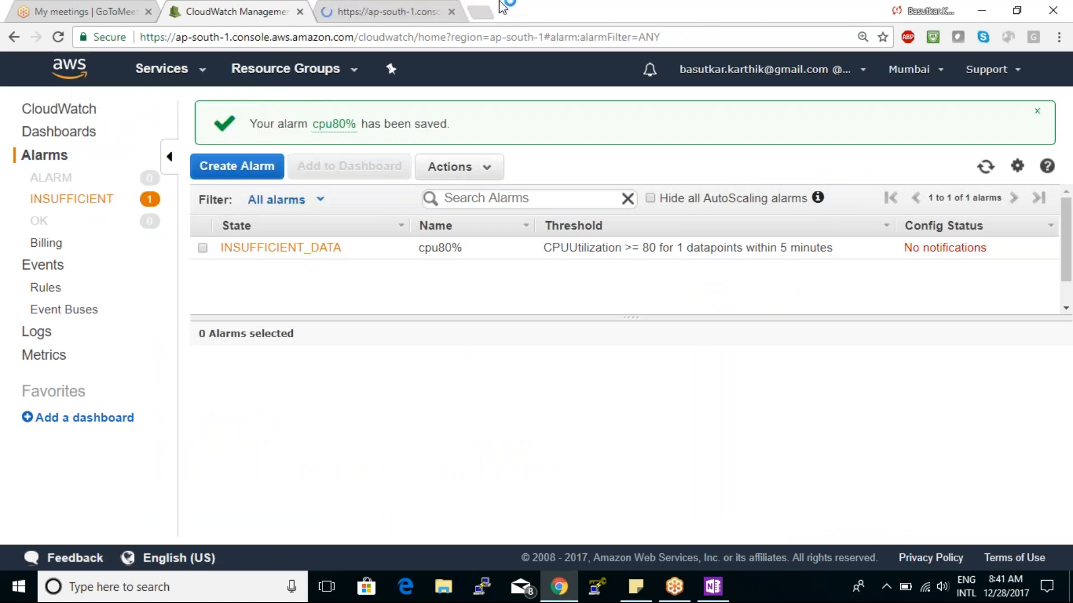
left_click(383, 13)
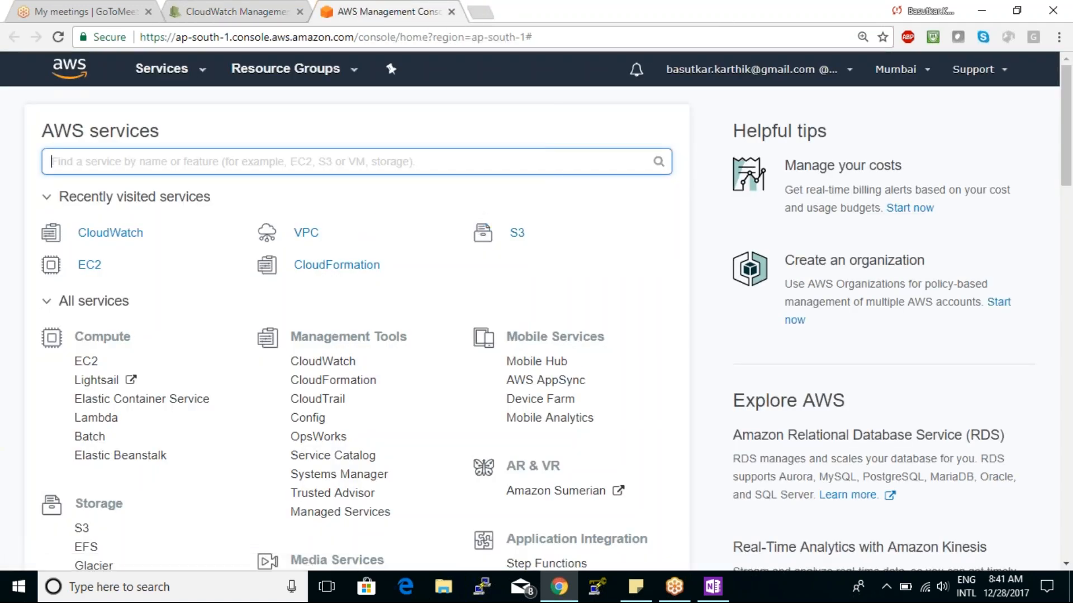
type("sns")
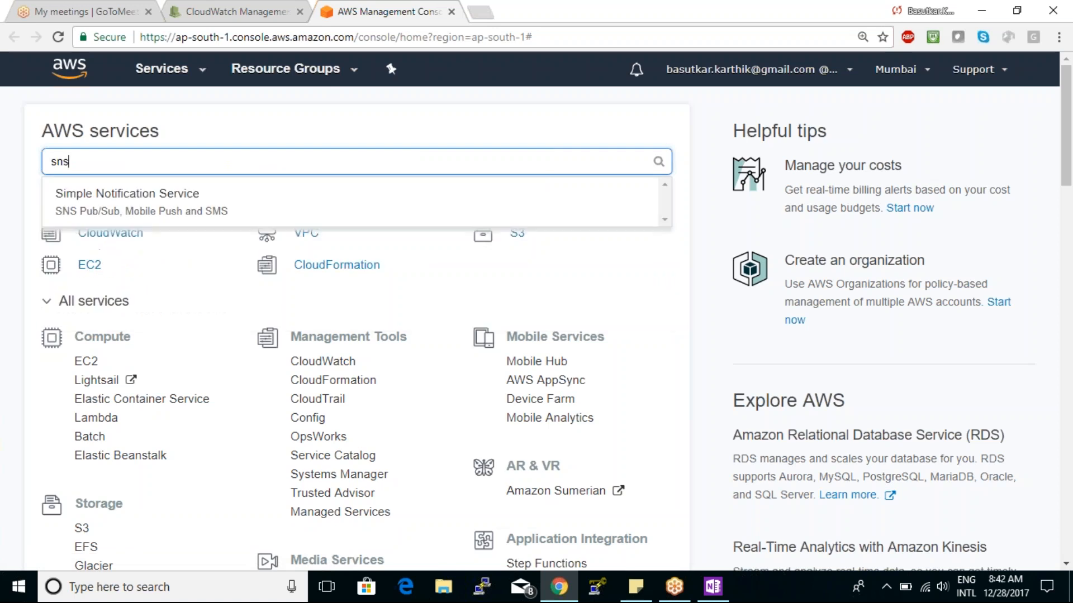
left_click(128, 194)
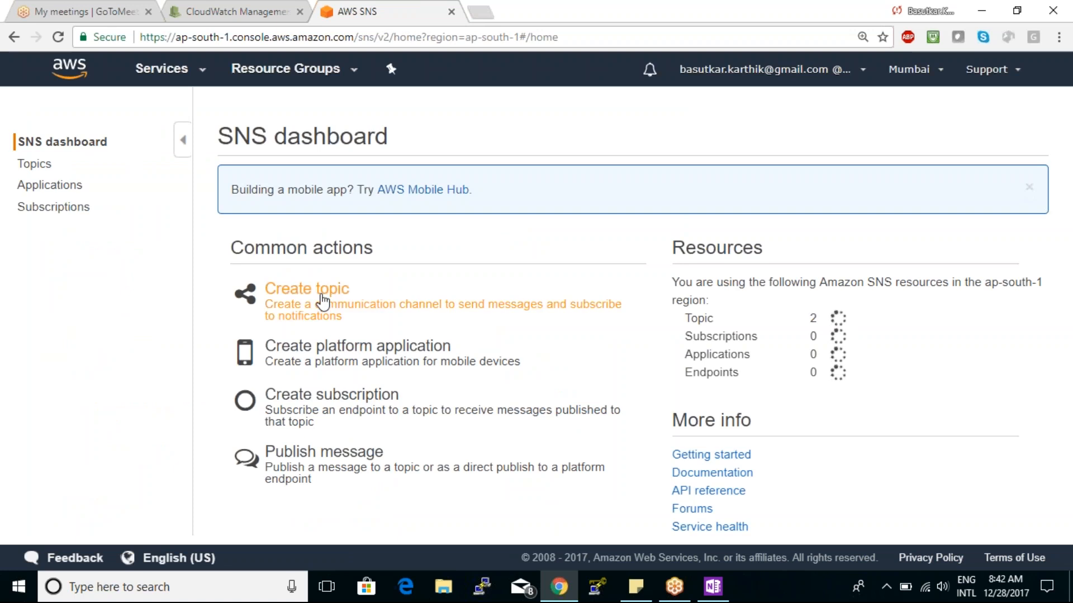
- Look at the SNS topic creation form without creating a topic, and inspect the backup topic and the Subscriptions page
left_click(307, 288)
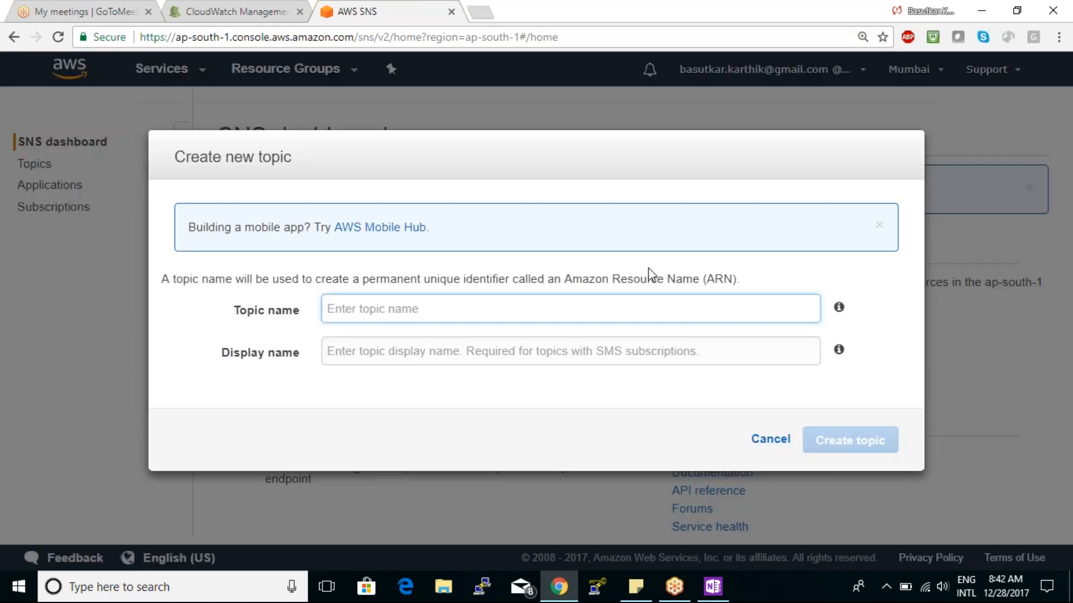
left_click(771, 440)
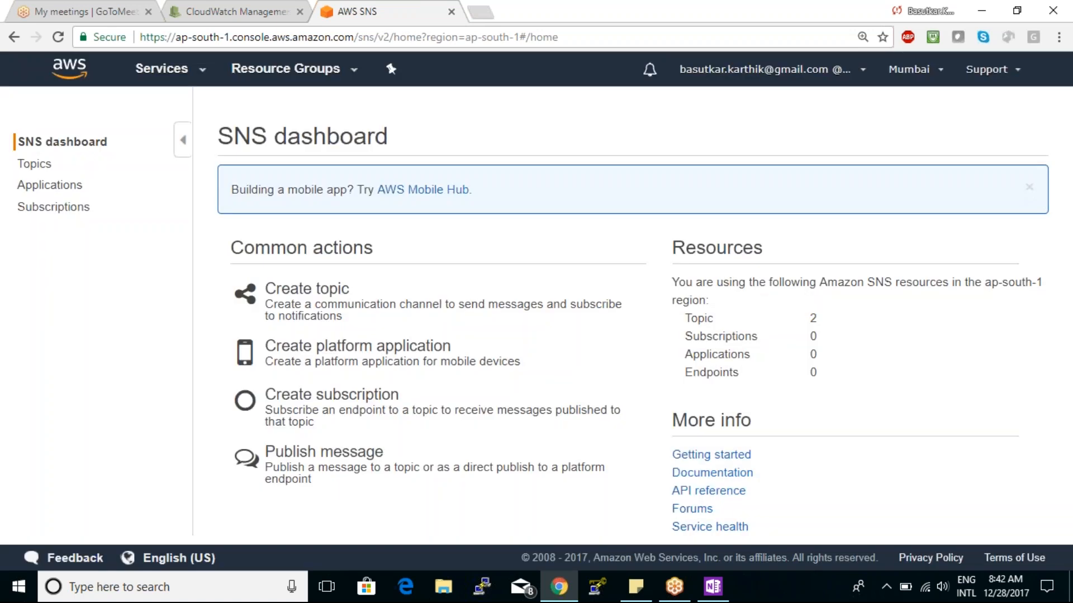
left_click(35, 166)
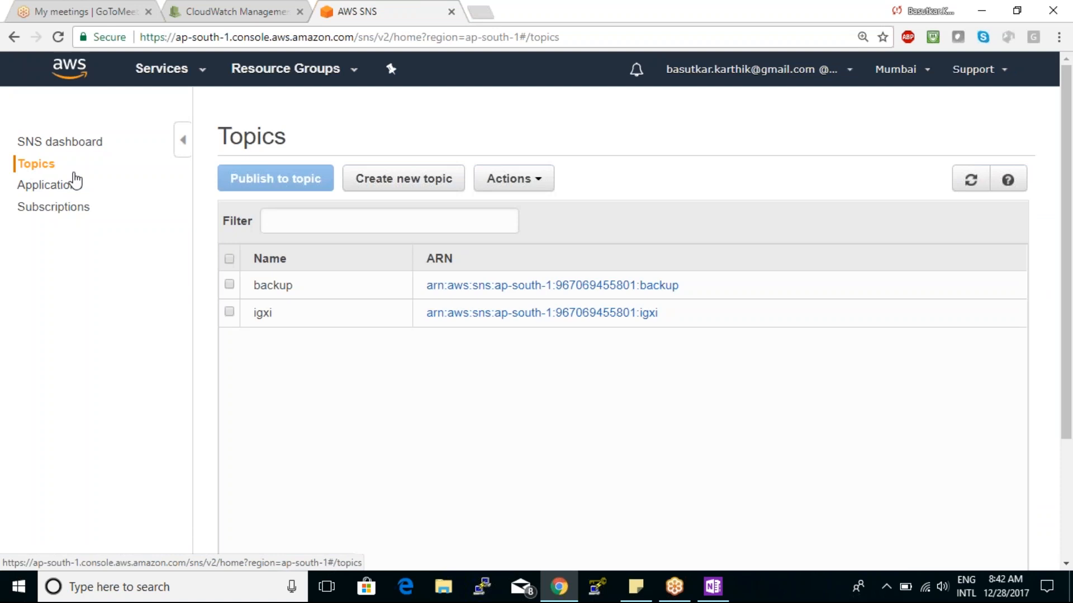
left_click(326, 289)
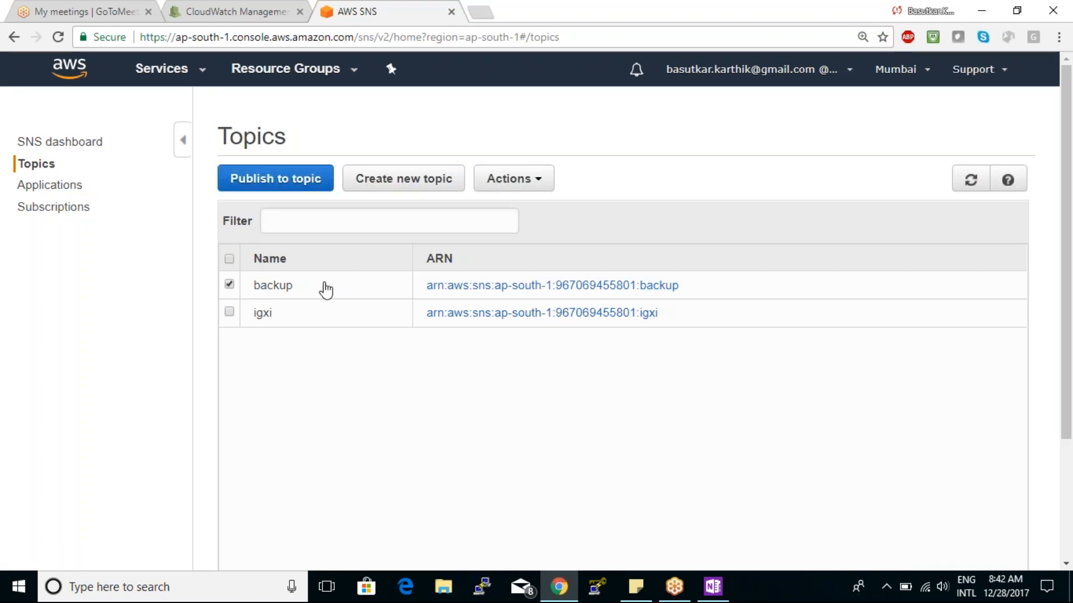
left_click(54, 221)
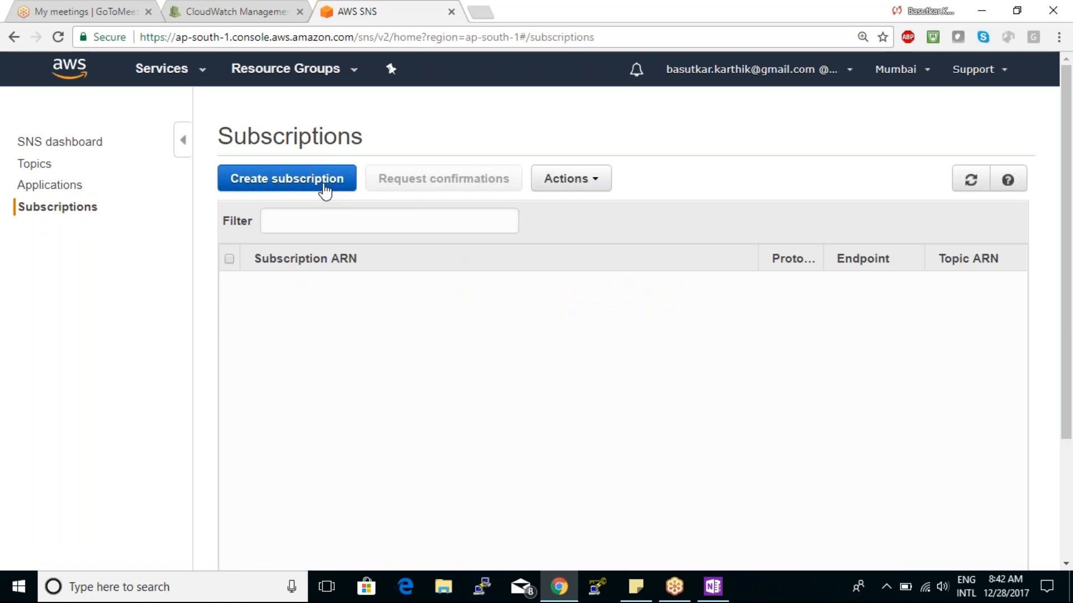
- Return to the CloudWatch alarms, open cpu80% for modification, review its notification and threshold settings, and save it
left_click(260, 9)
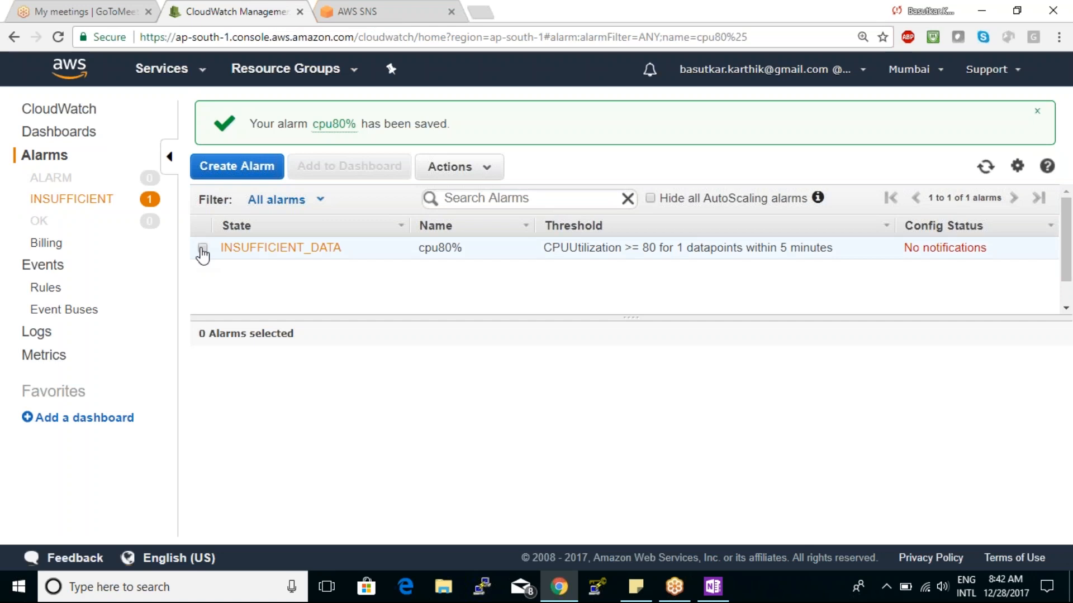
left_click(202, 248)
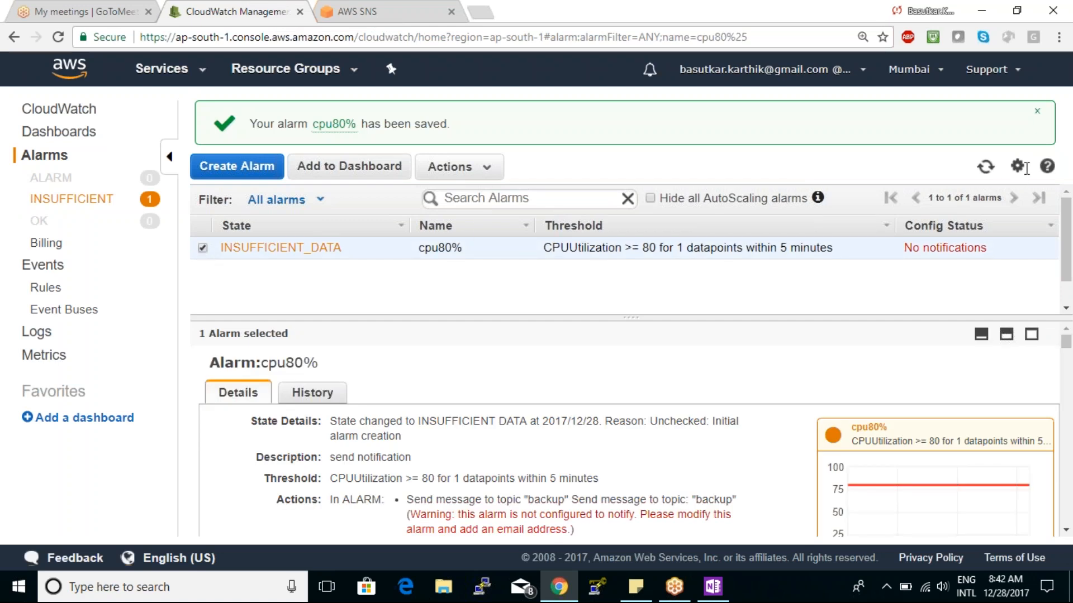
left_click(453, 171)
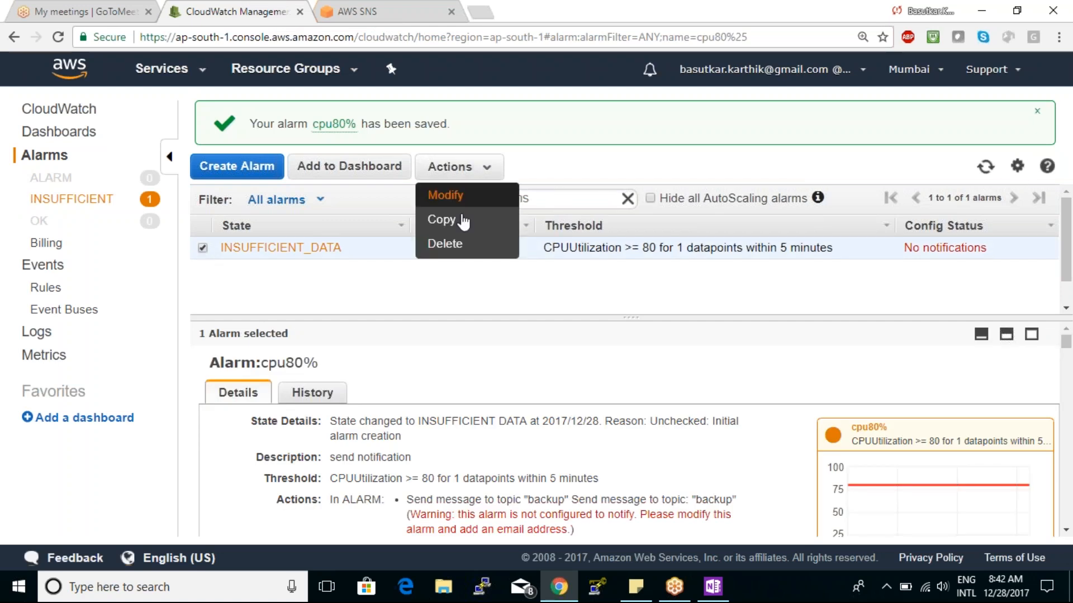
left_click(451, 195)
scroll(502, 391, "down", 10)
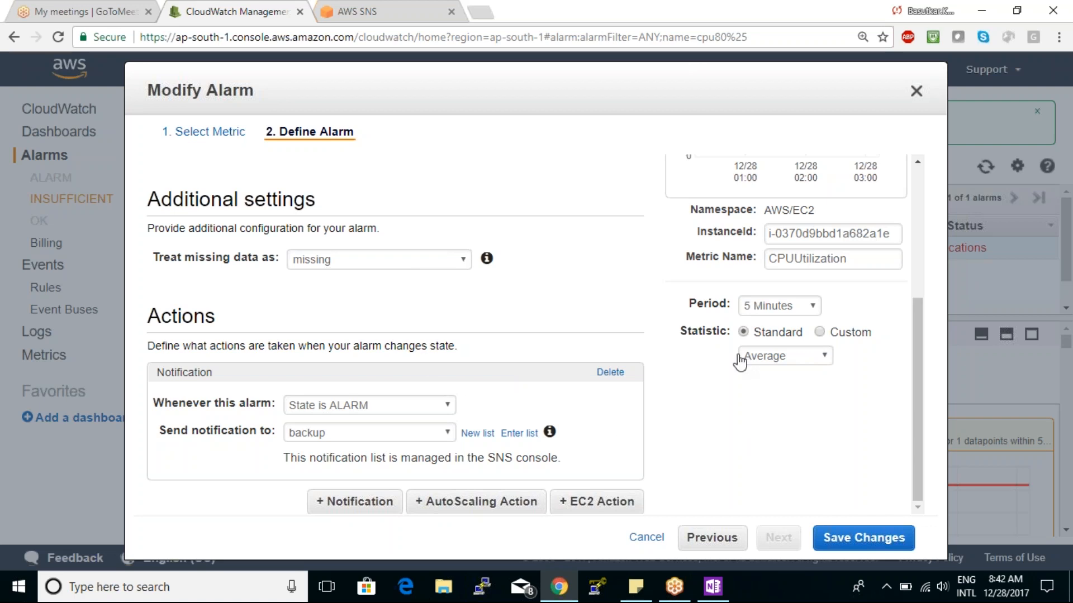
left_click_drag(916, 381, 915, 260)
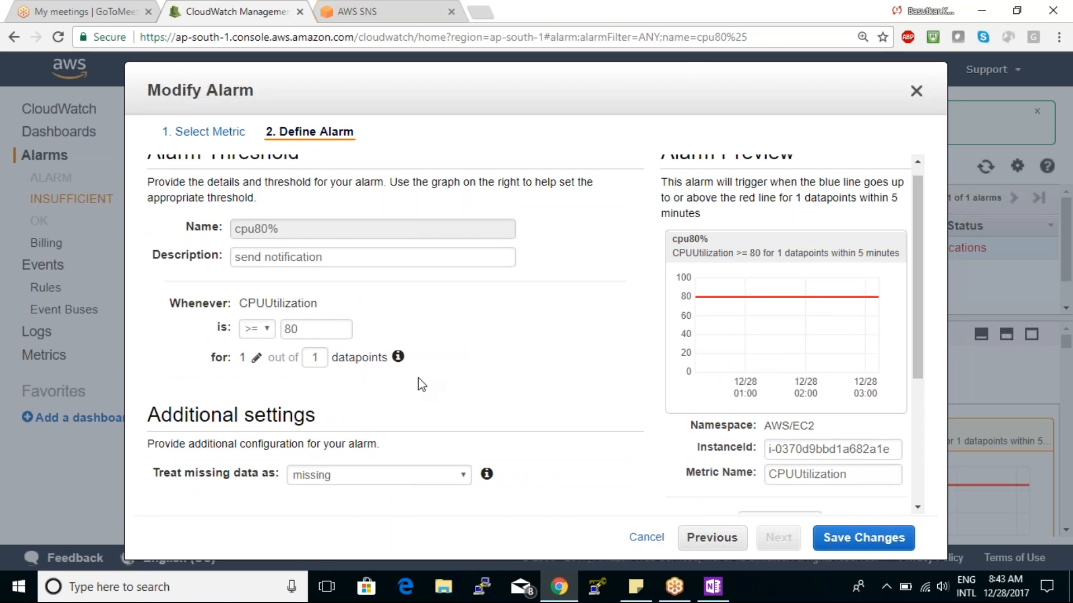
mouse_move(401, 361)
left_click(863, 537)
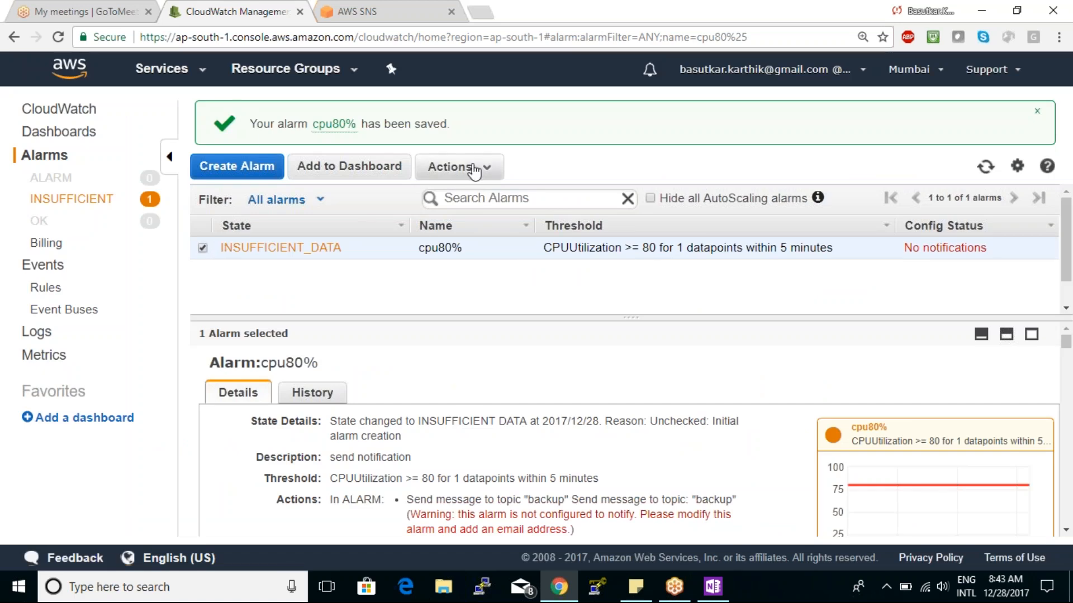
- Delete the cpu80% alarm and confirm the deletion
left_click(438, 167)
left_click(471, 244)
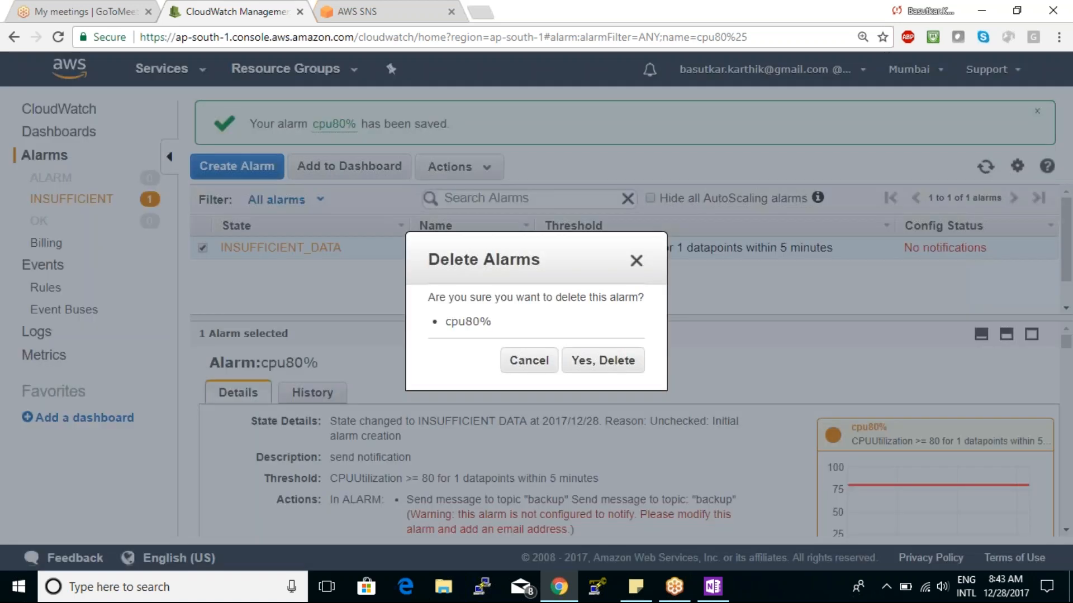
left_click(592, 362)
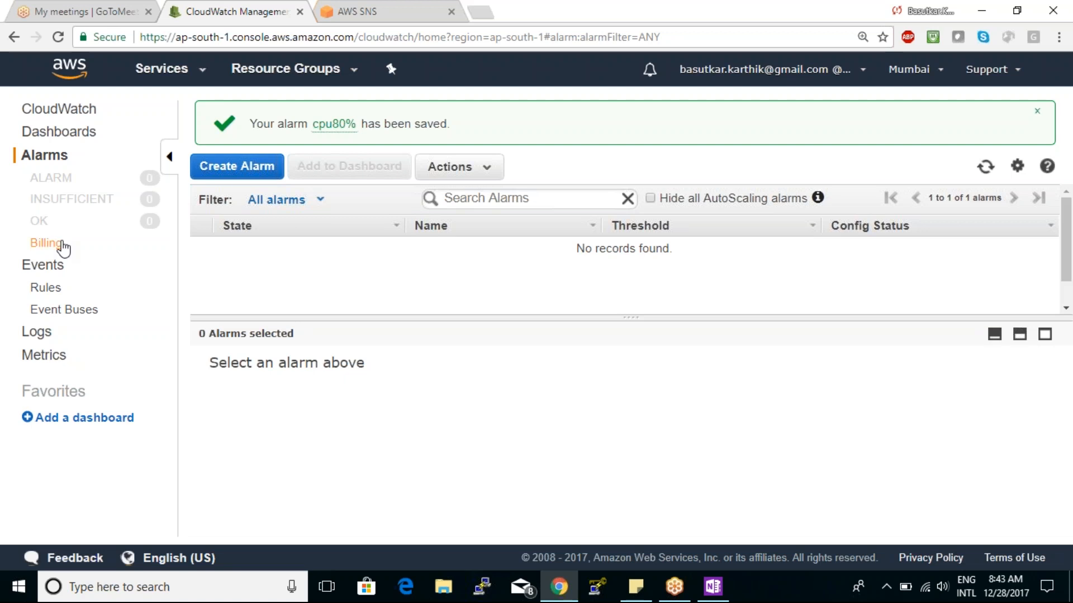
left_click(63, 245)
left_click(357, 370)
left_click(876, 78)
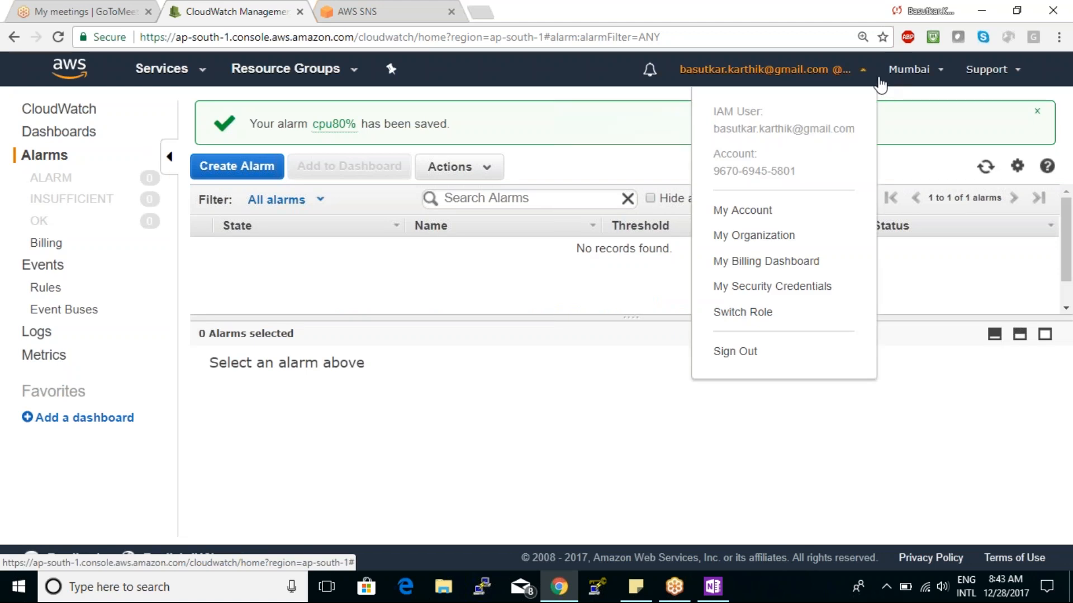
left_click(705, 36)
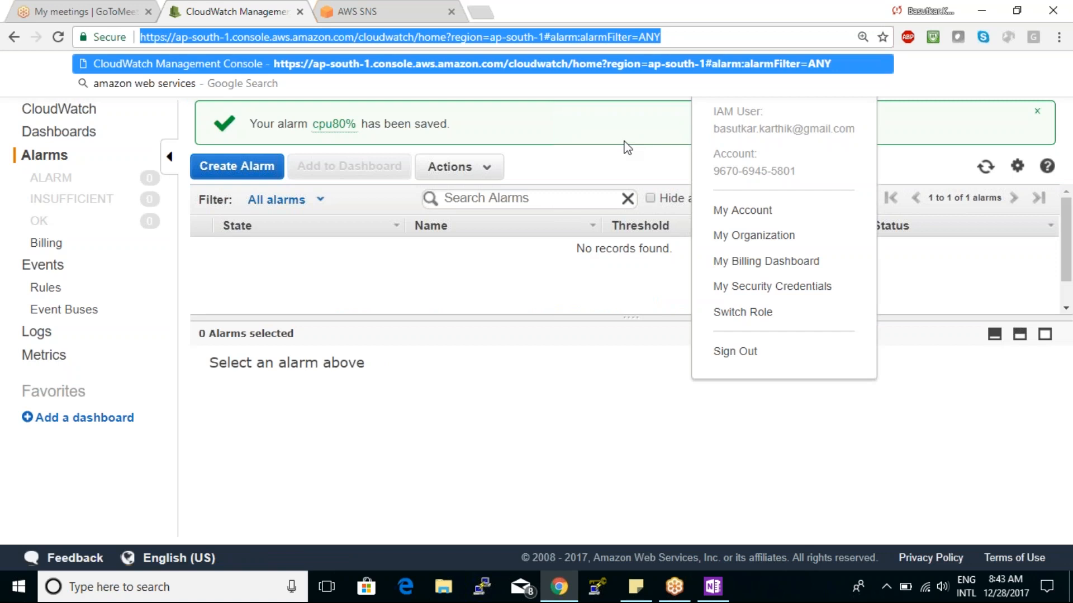
left_click(581, 361)
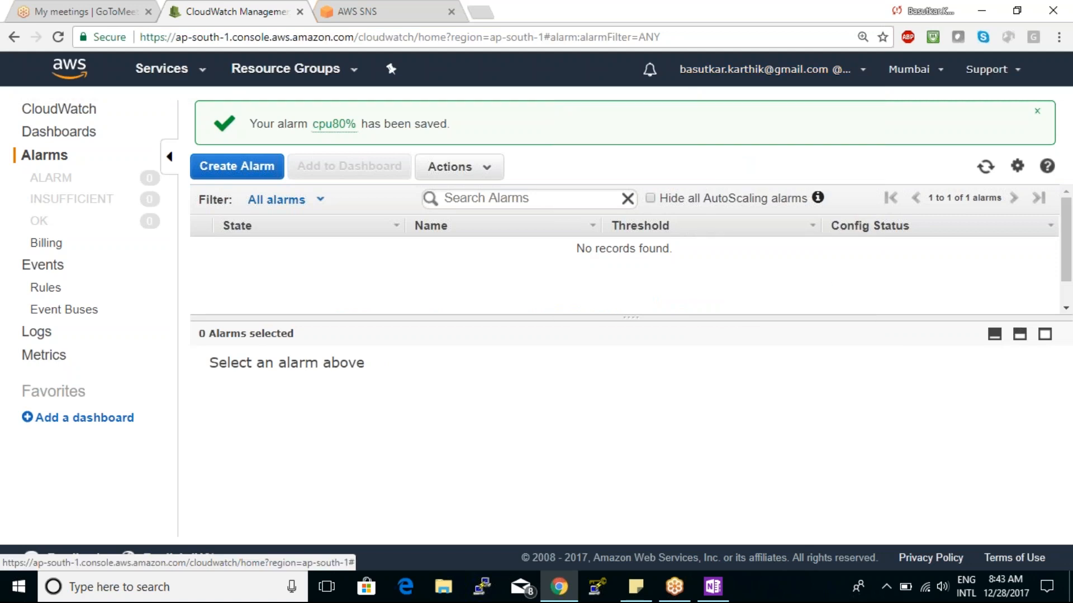
left_click(807, 78)
left_click(888, 482)
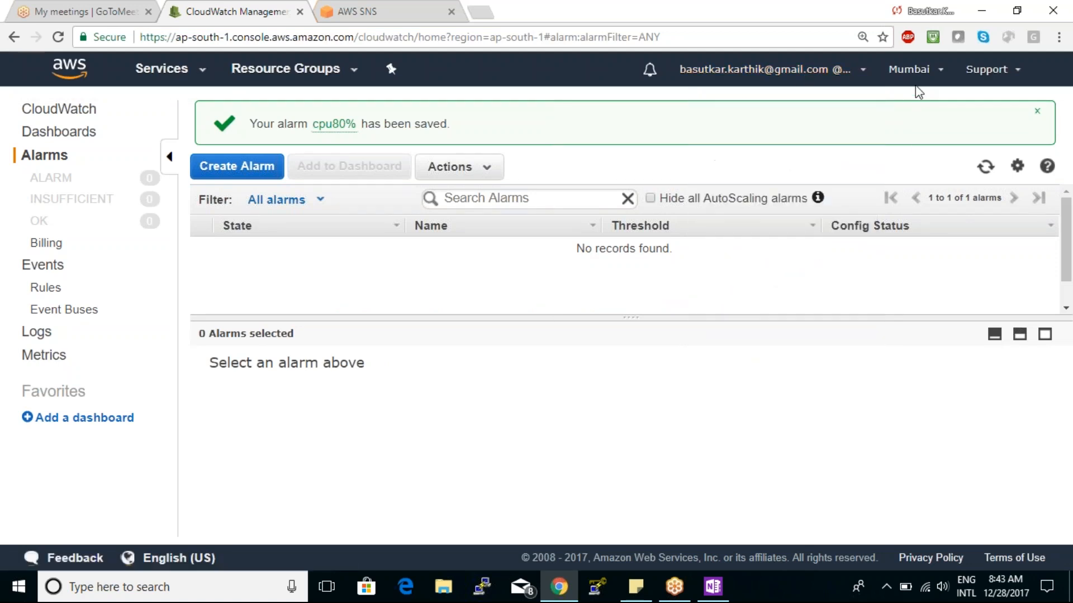
- Switch the region to US East (N. Virginia) and open the Billing alarms page to read its setup instructions
left_click(909, 69)
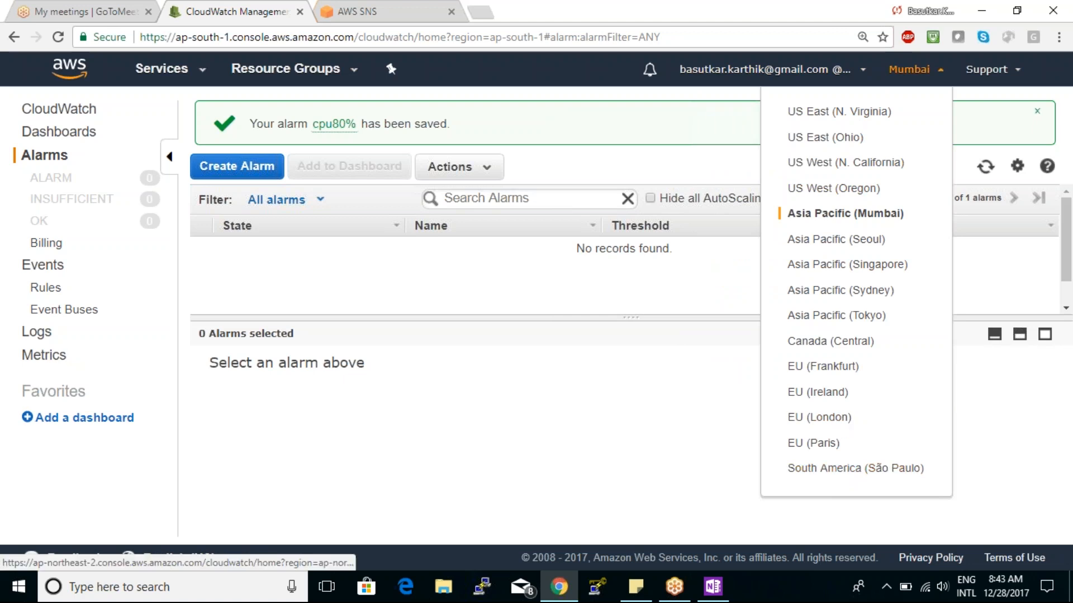
left_click(867, 115)
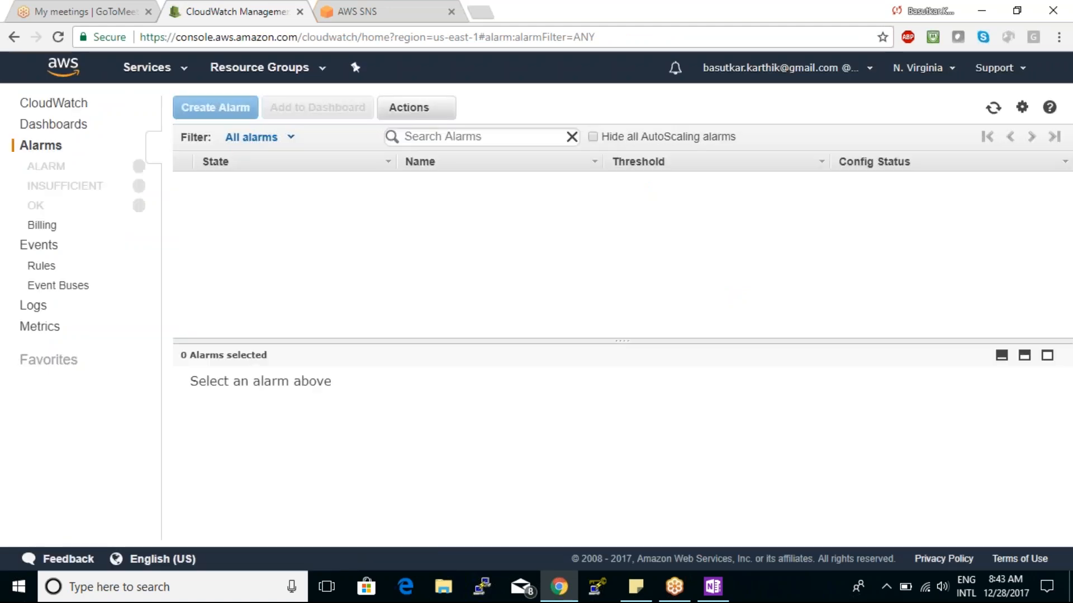
left_click(41, 223)
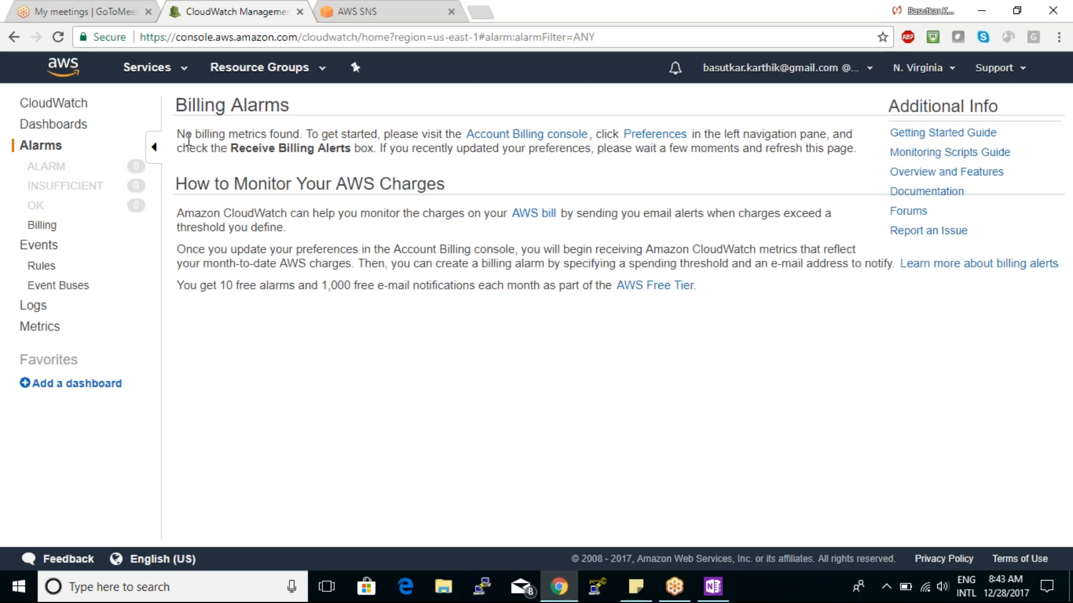
left_click_drag(177, 135, 420, 160)
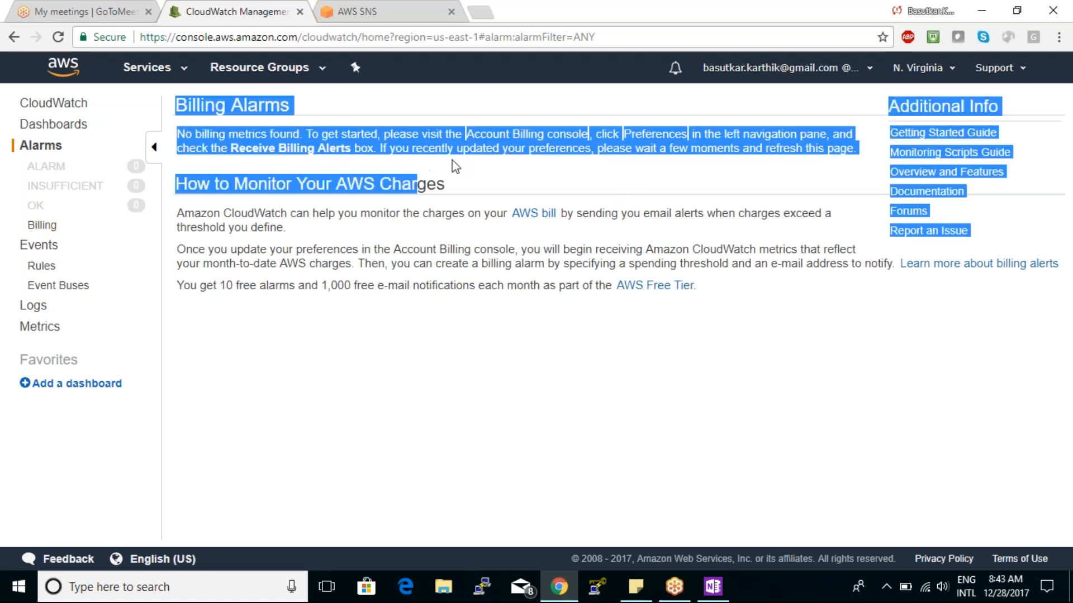
- Switch to the SNS console and open the account's My Account page in the billing console
left_click(554, 166)
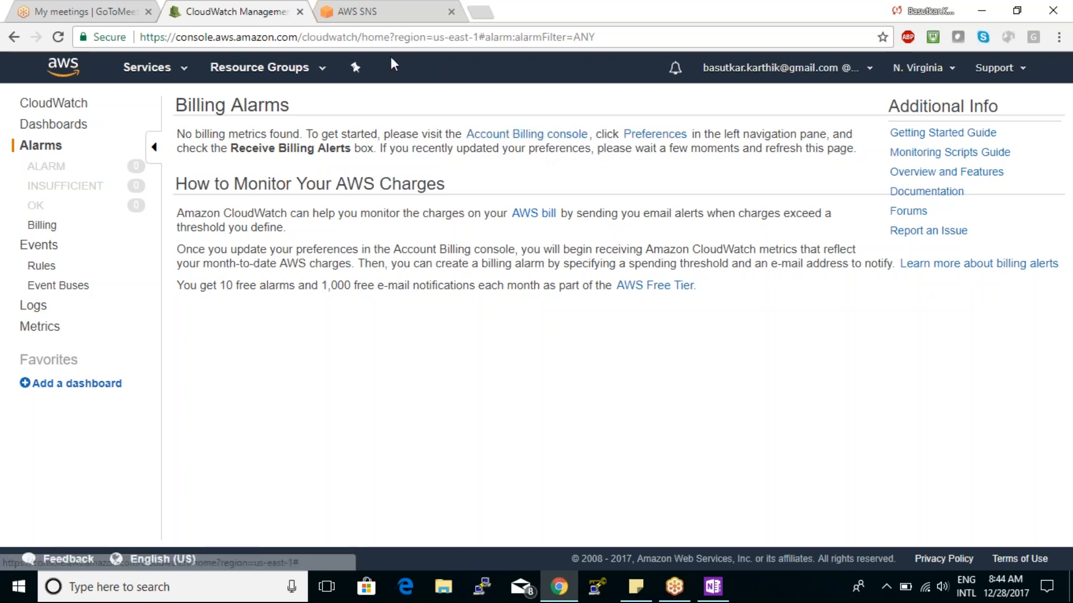
left_click(381, 8)
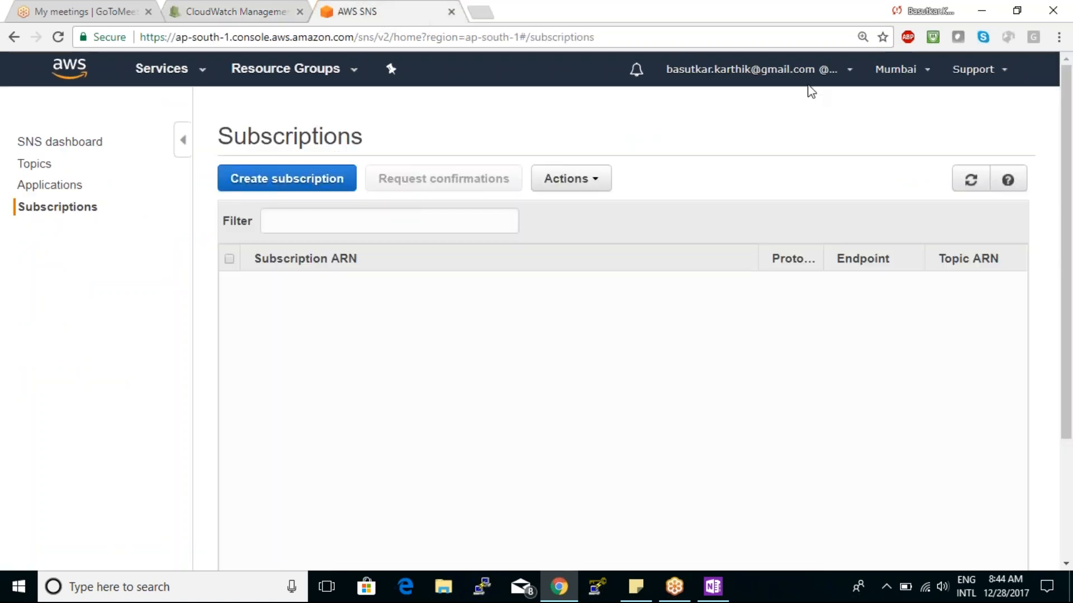
left_click(896, 72)
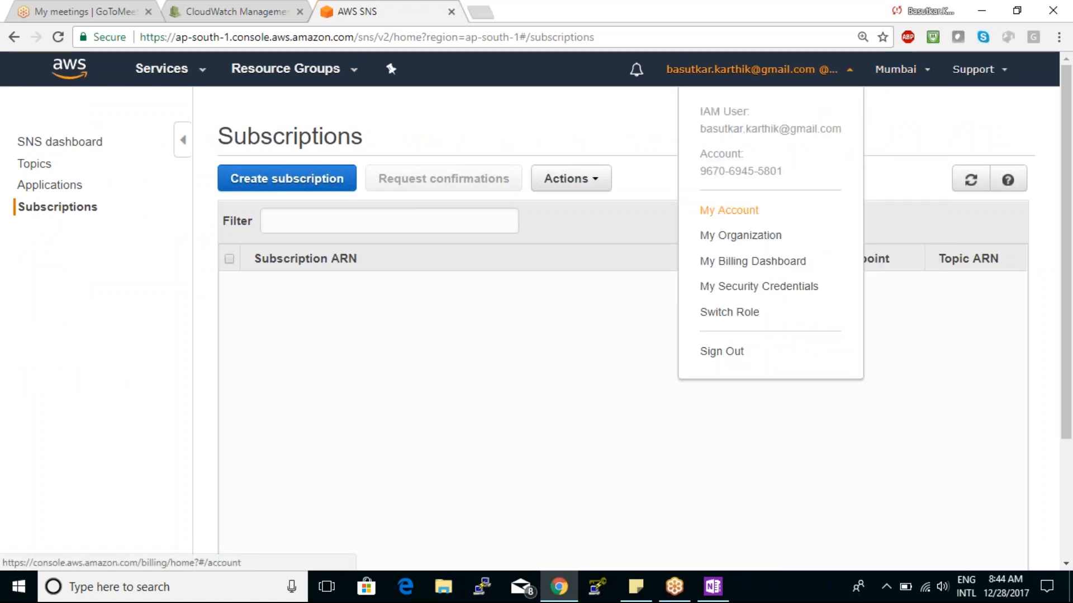
left_click(729, 210)
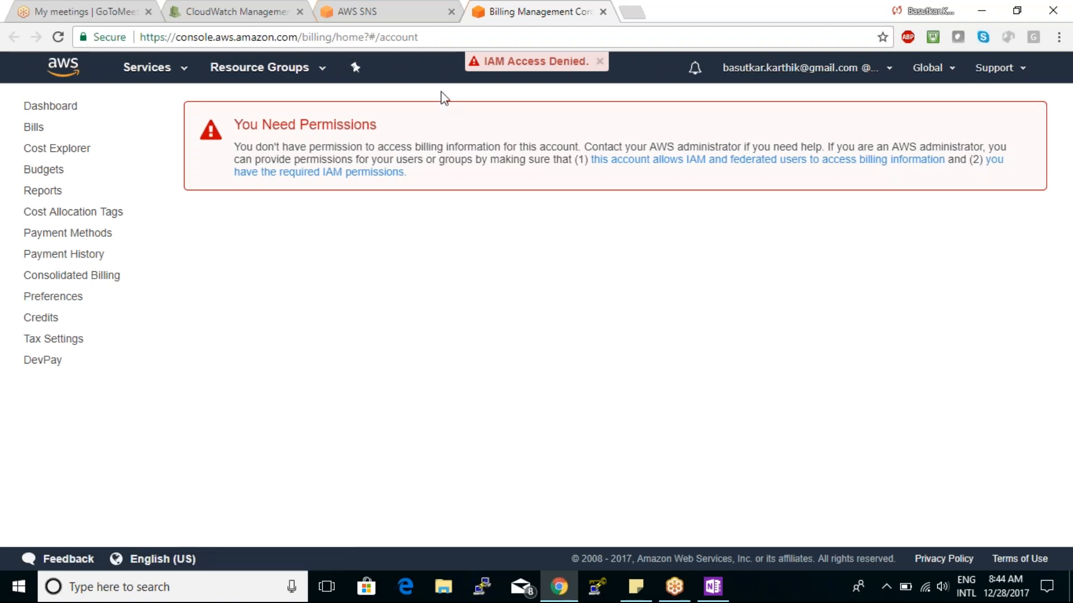
- Compare the SNS and Billing Management pages, then go back to the SNS Topics list
left_click(357, 14)
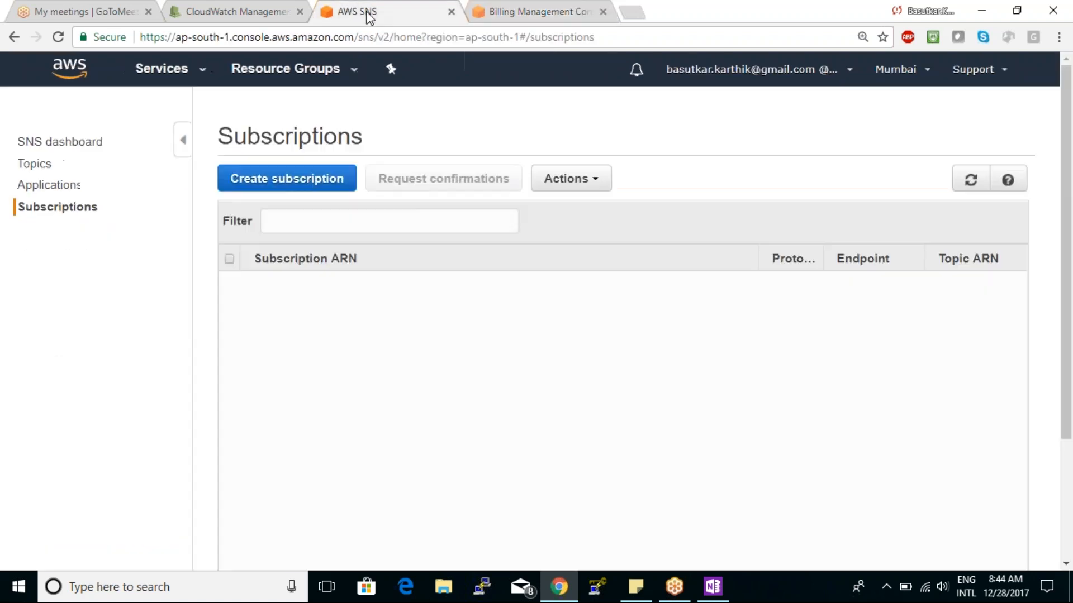
left_click(495, 12)
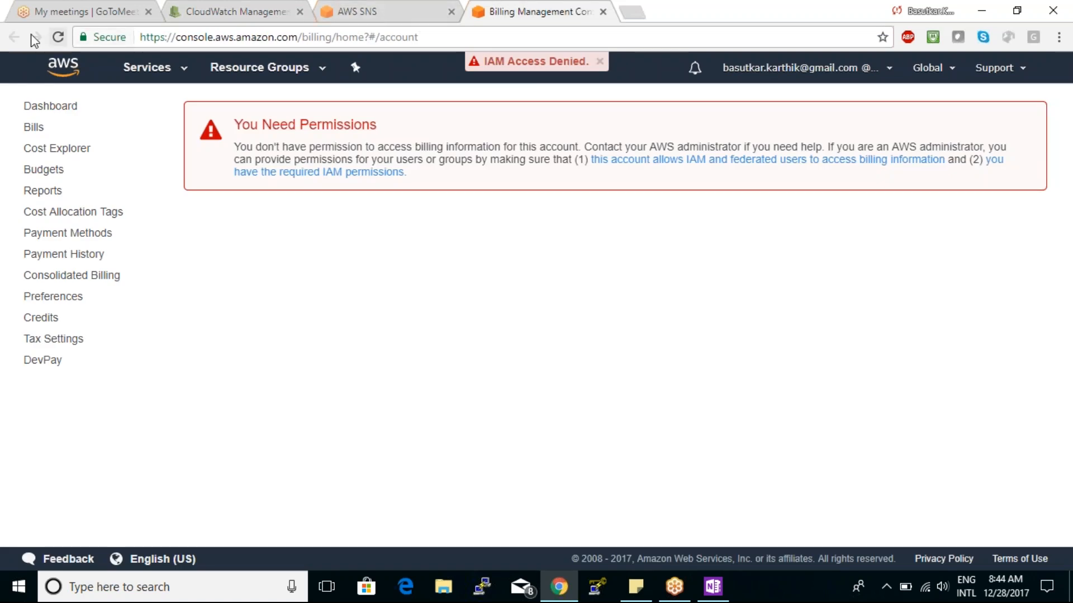
left_click(335, 12)
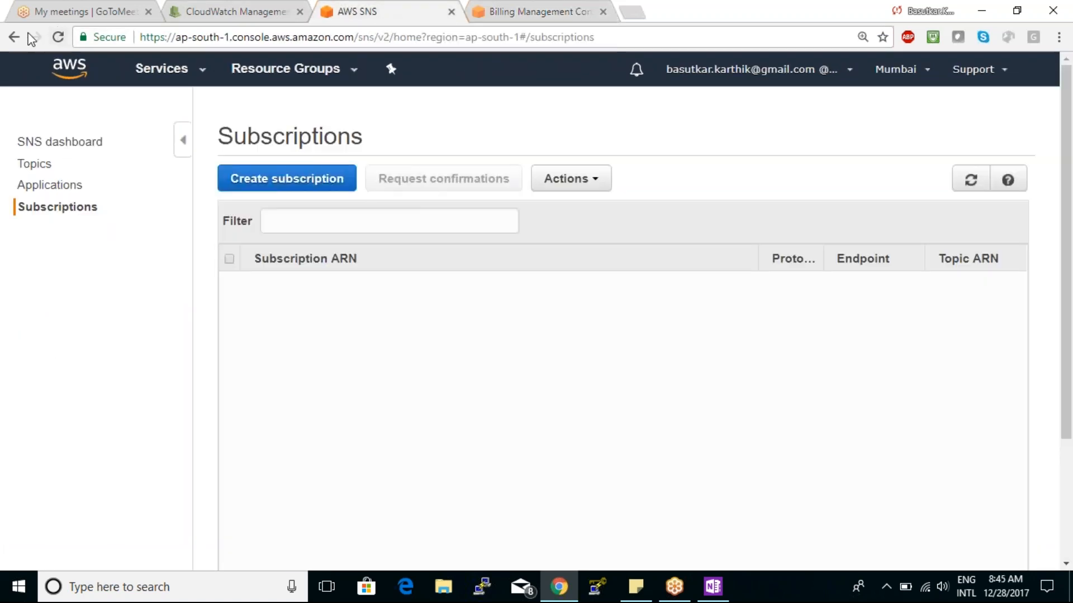
left_click(14, 38)
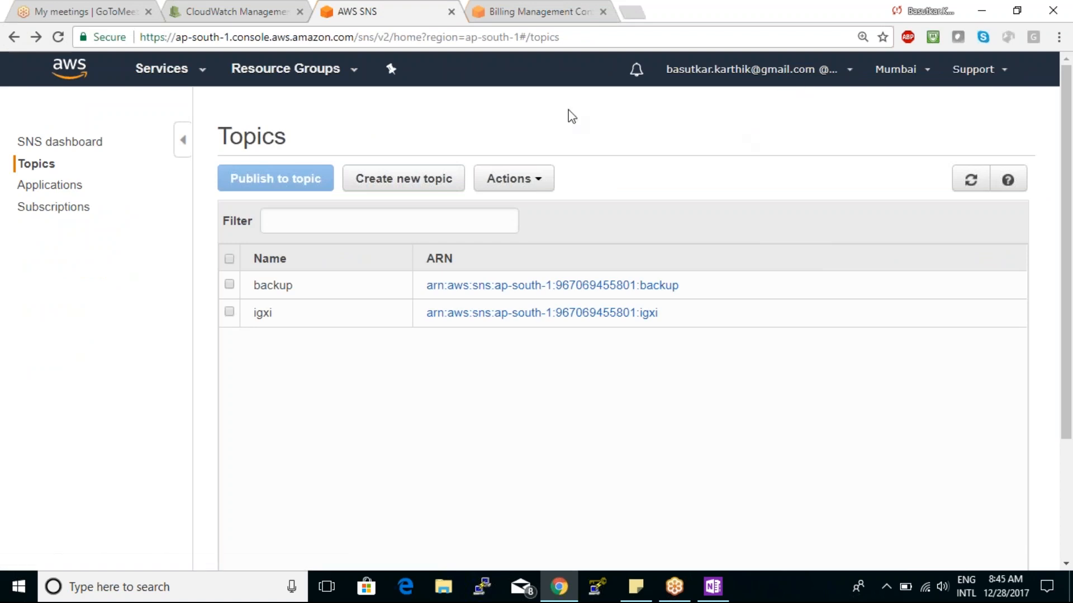
- Return to CloudWatch and read the introduction page of its Events section
left_click(254, 17)
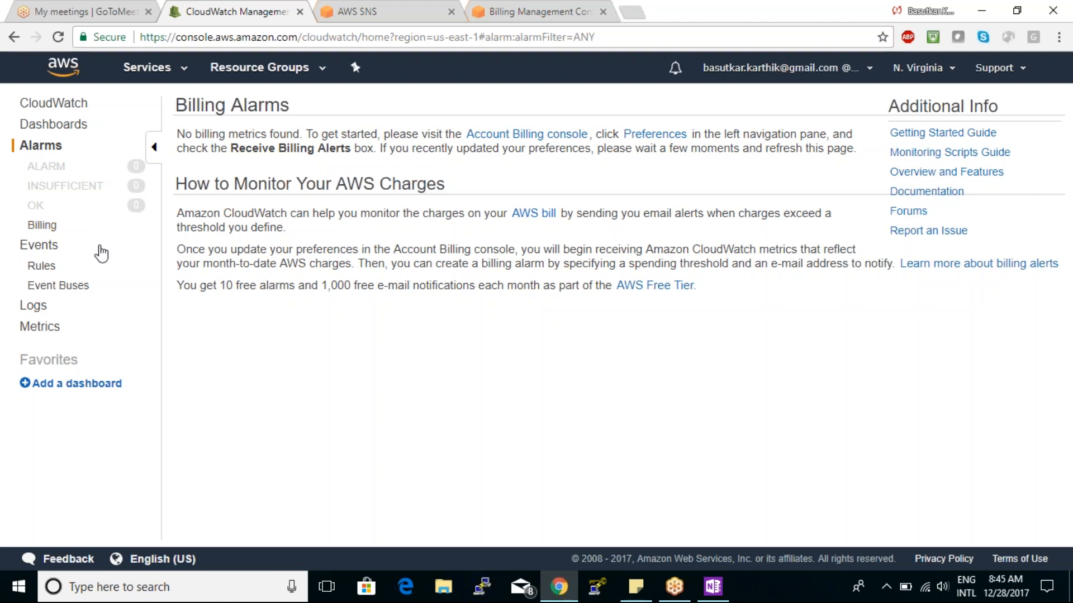
left_click(53, 249)
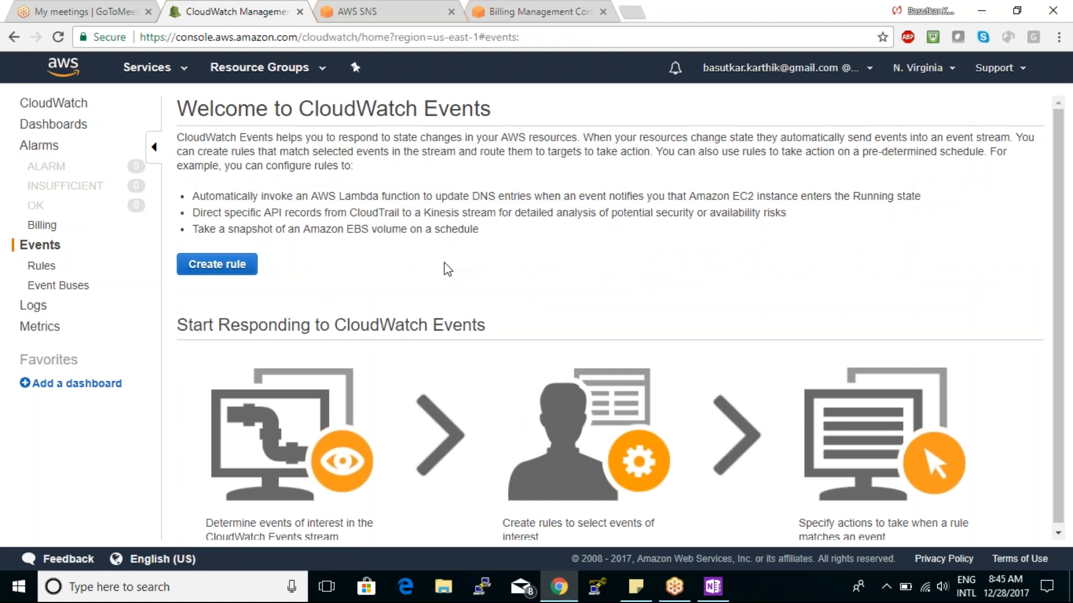
scroll(448, 270, "down", 1)
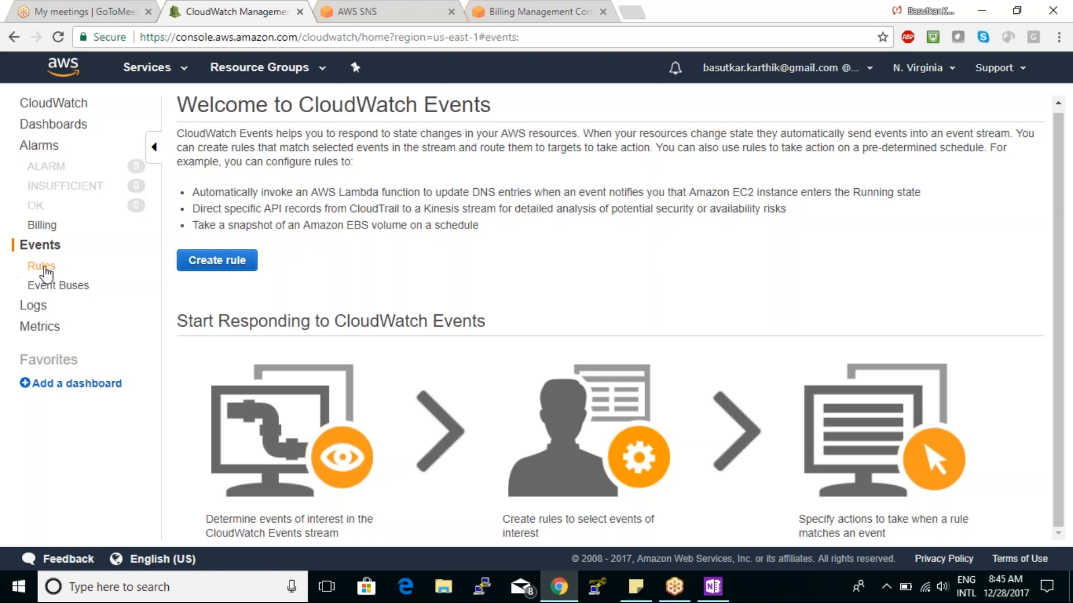
- Start creating an event rule and choose EC2 as the service name for its event pattern
left_click(189, 265)
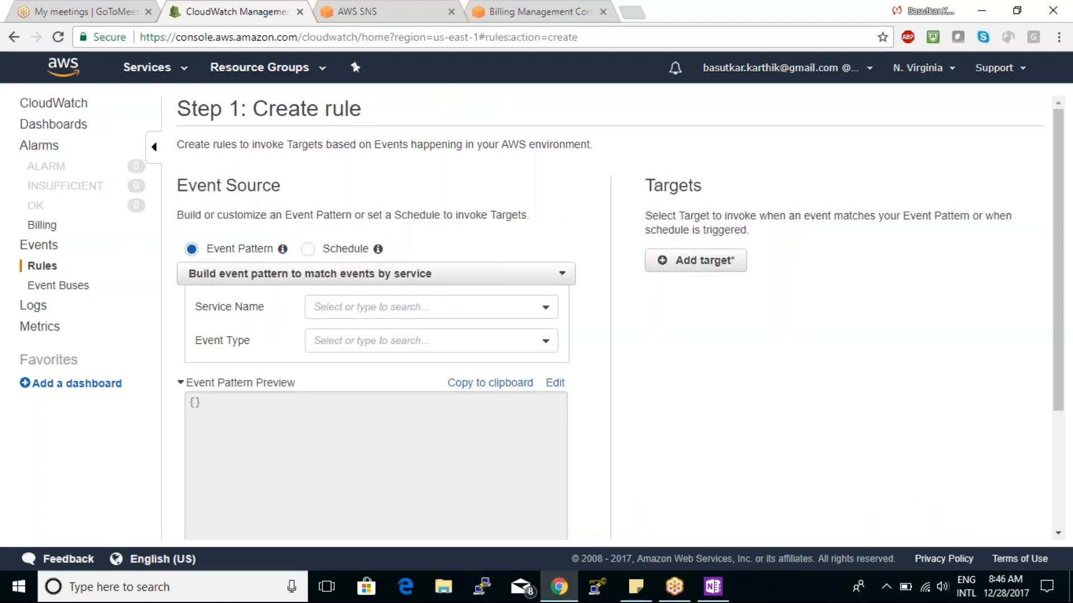
left_click(397, 306)
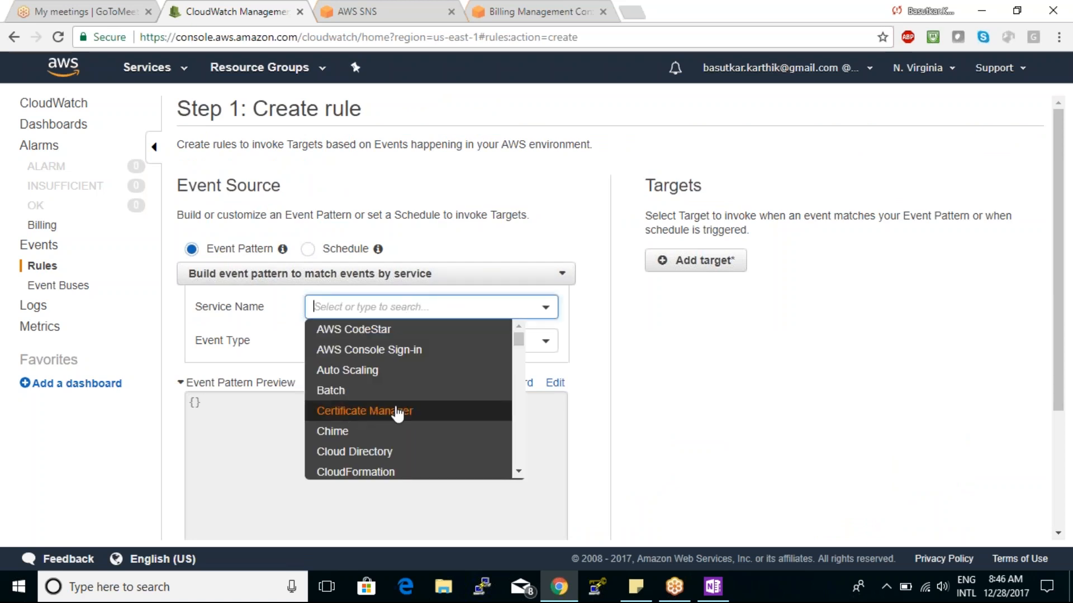
left_click(518, 472)
left_click(496, 310)
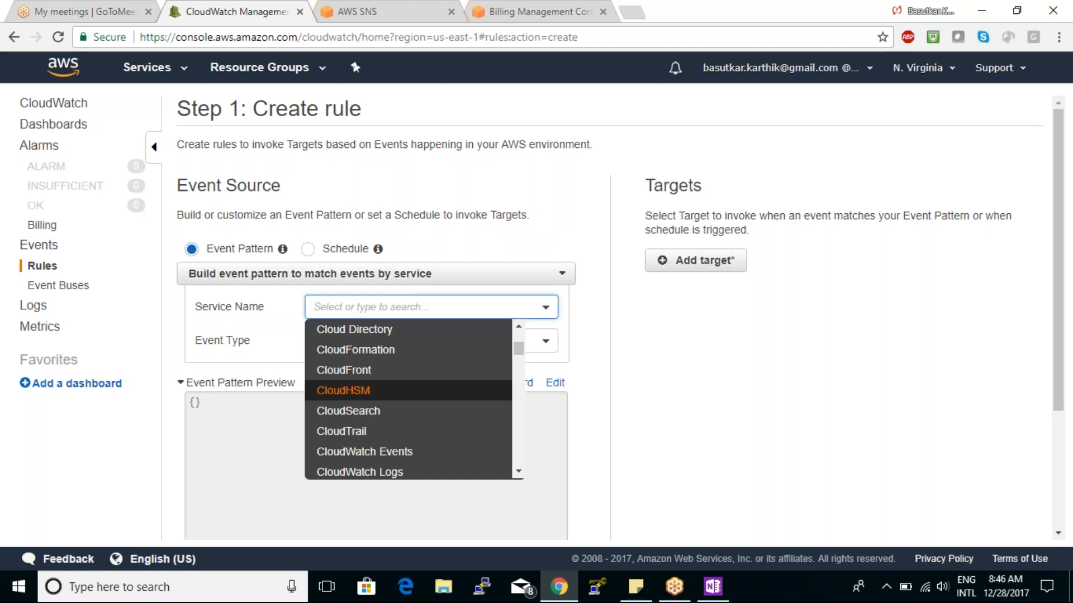
left_click(519, 472)
left_click(520, 472)
left_click(520, 472)
left_click(374, 382)
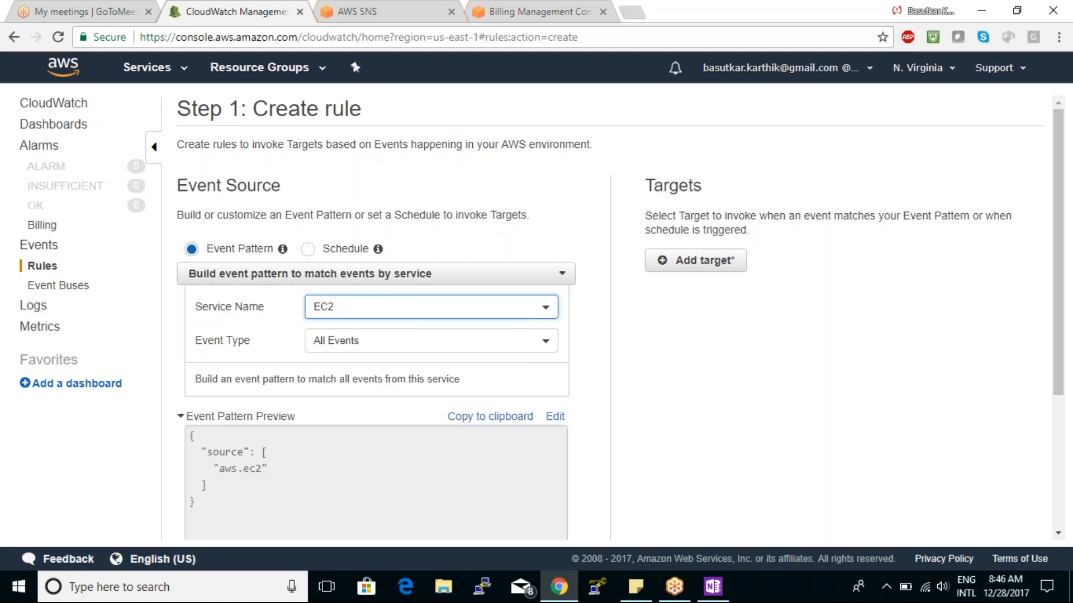
- Set the event type to EC2 Instance State-change Notification and restrict it to the specific state shutting-down
left_click(349, 340)
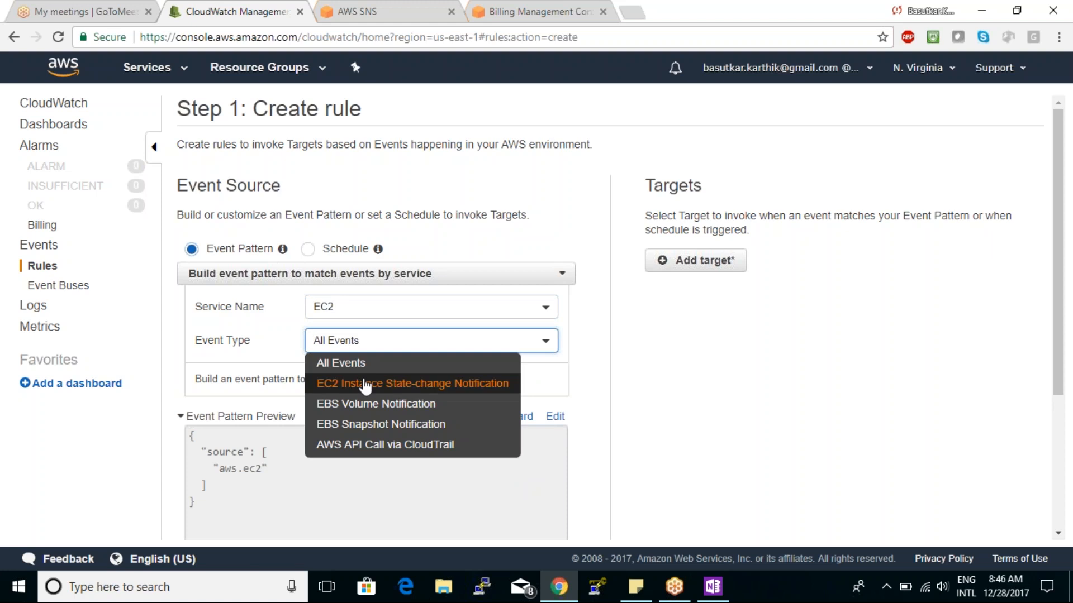
left_click(405, 382)
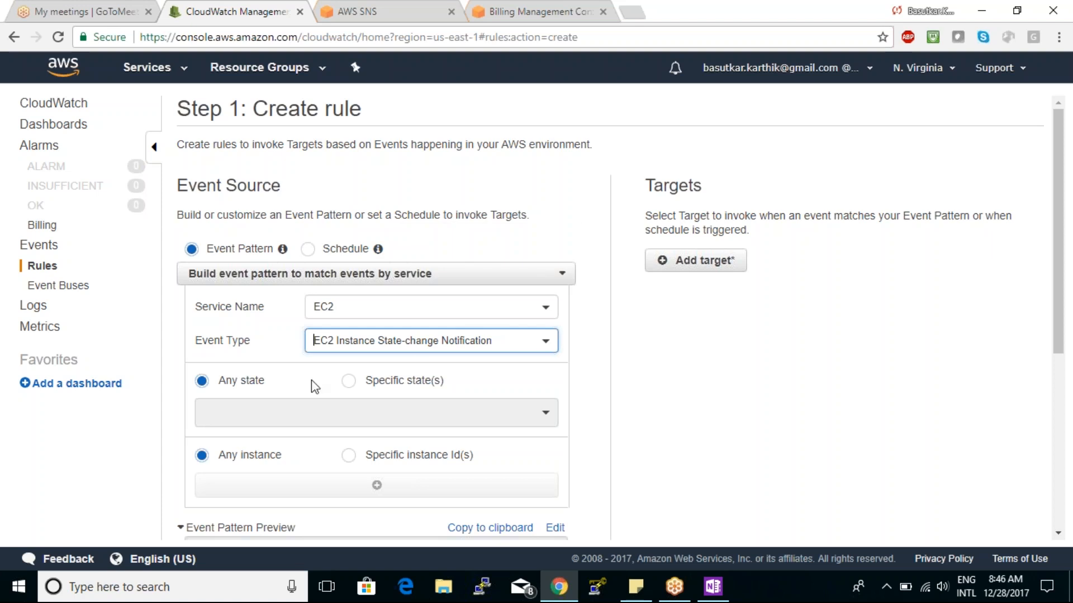
left_click(360, 382)
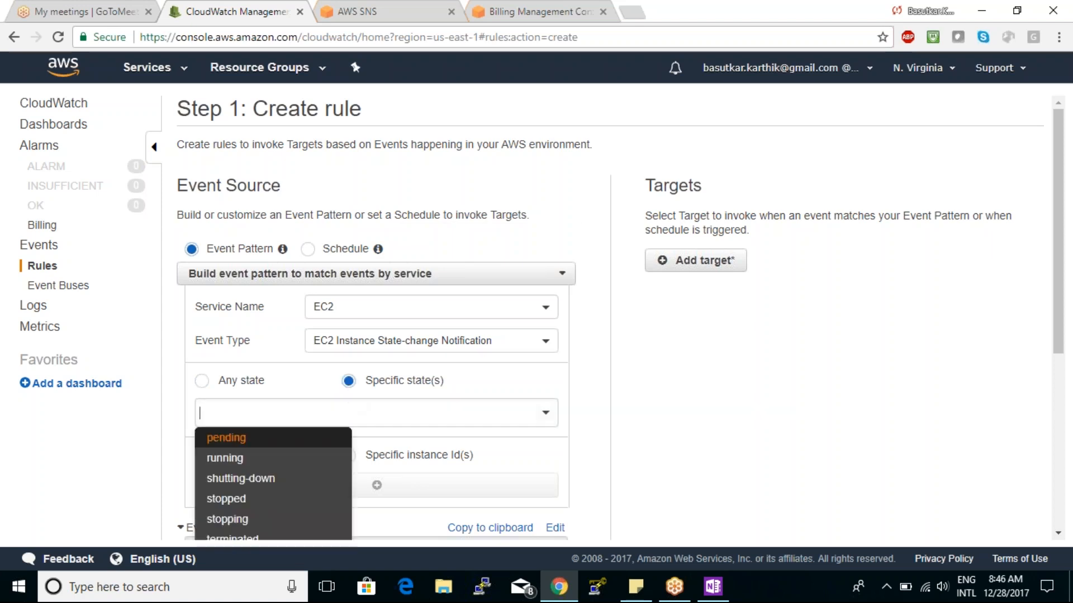
left_click(272, 479)
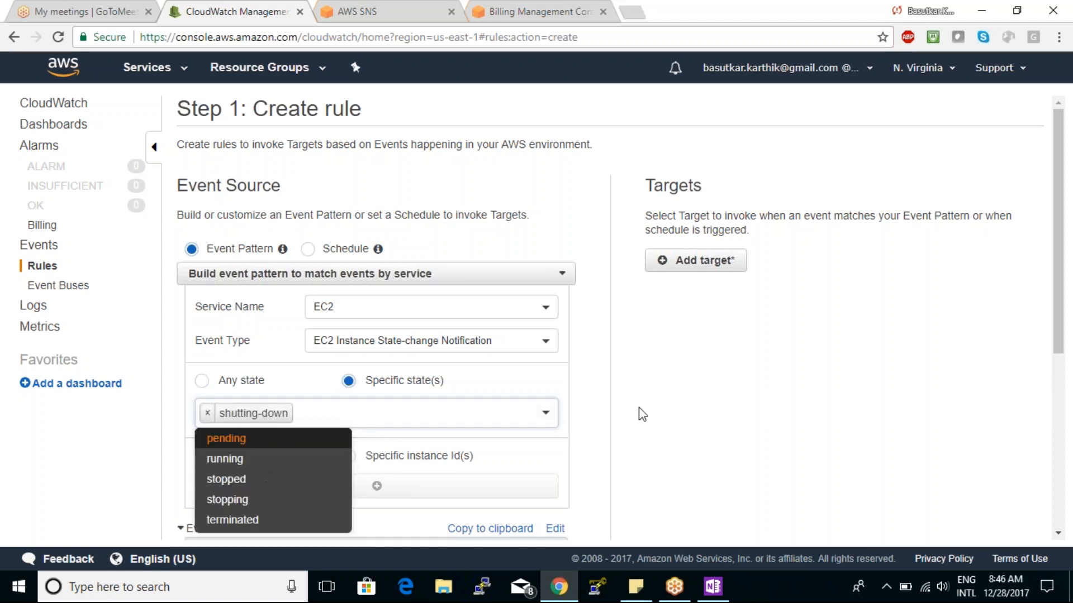
left_click(651, 414)
- Review the event pattern preview, then add a rule target of type SNS topic
left_click_drag(1058, 276, 1057, 327)
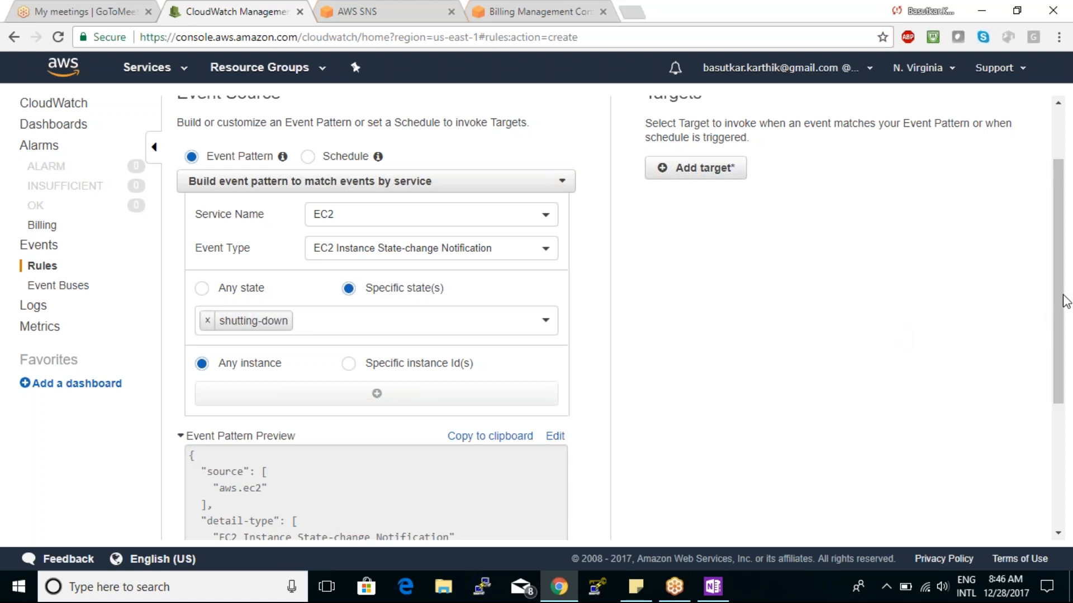
left_click_drag(1054, 300, 1043, 450)
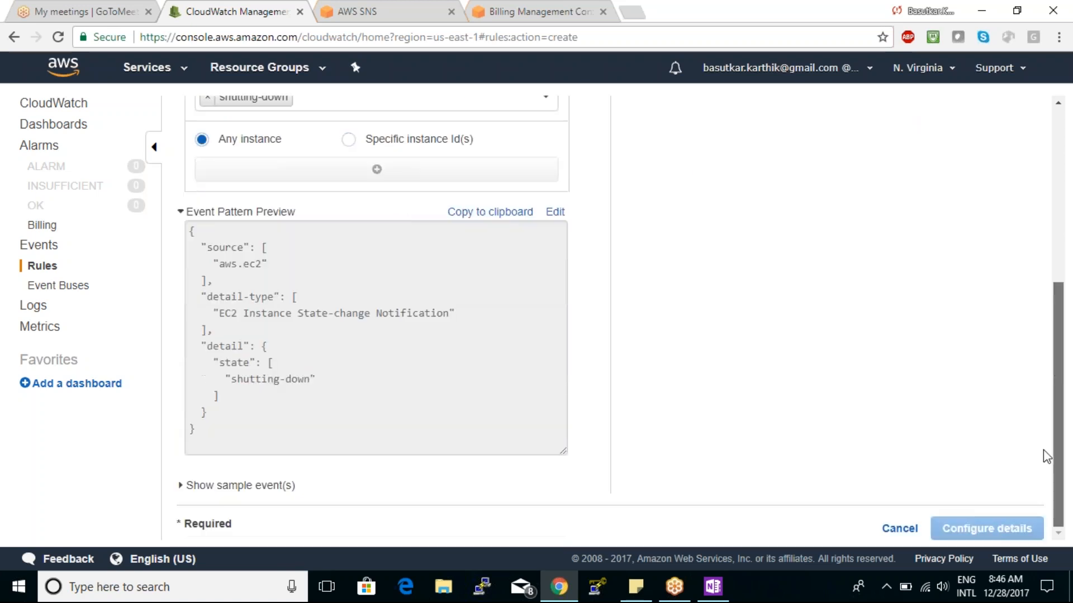
scroll(1044, 414, "up", 5)
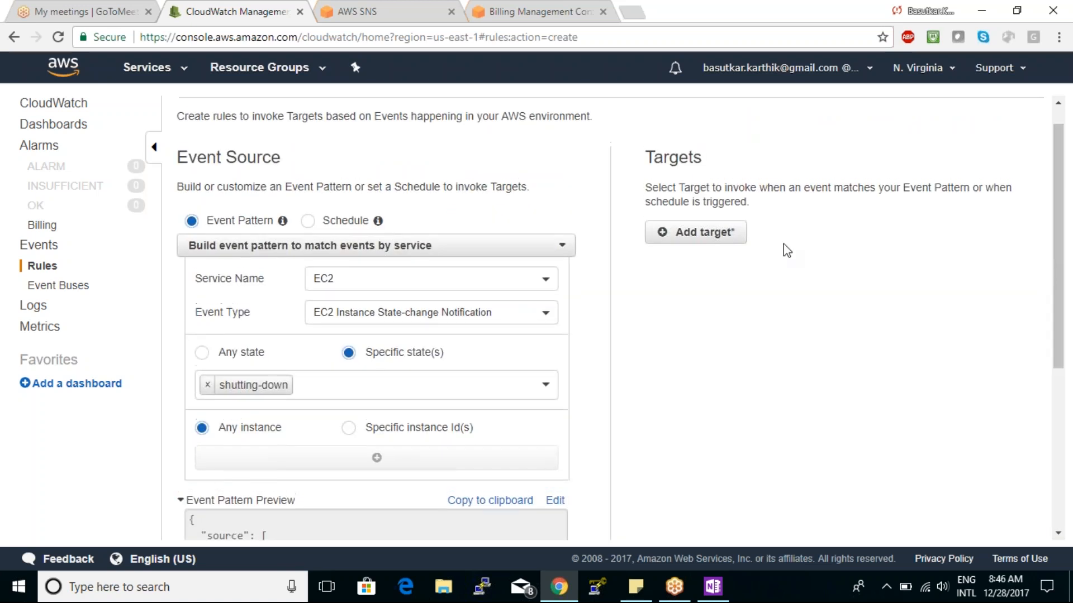
left_click(699, 238)
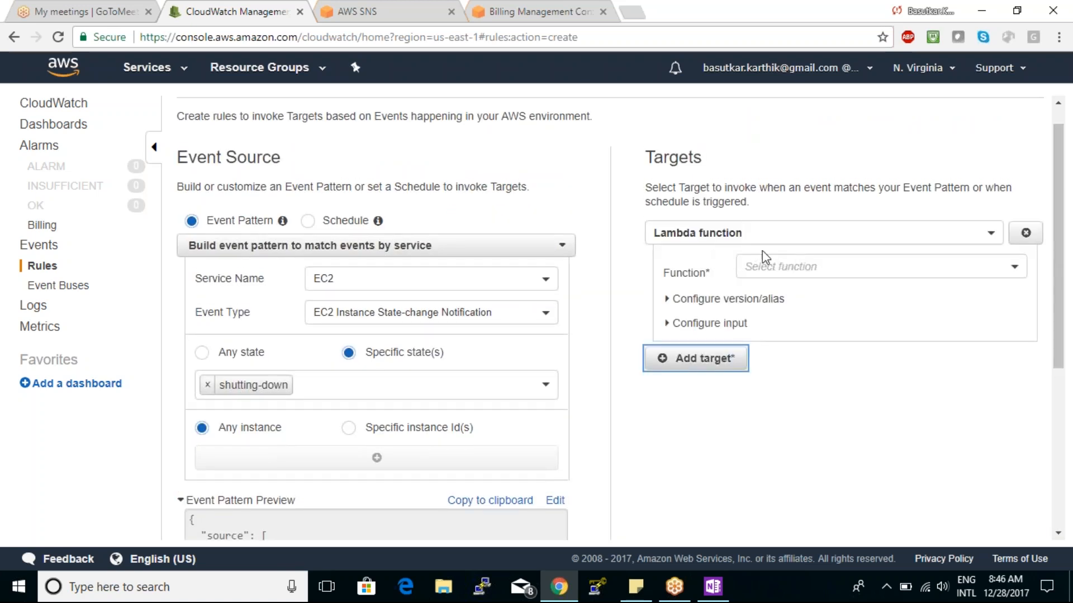
left_click(807, 267)
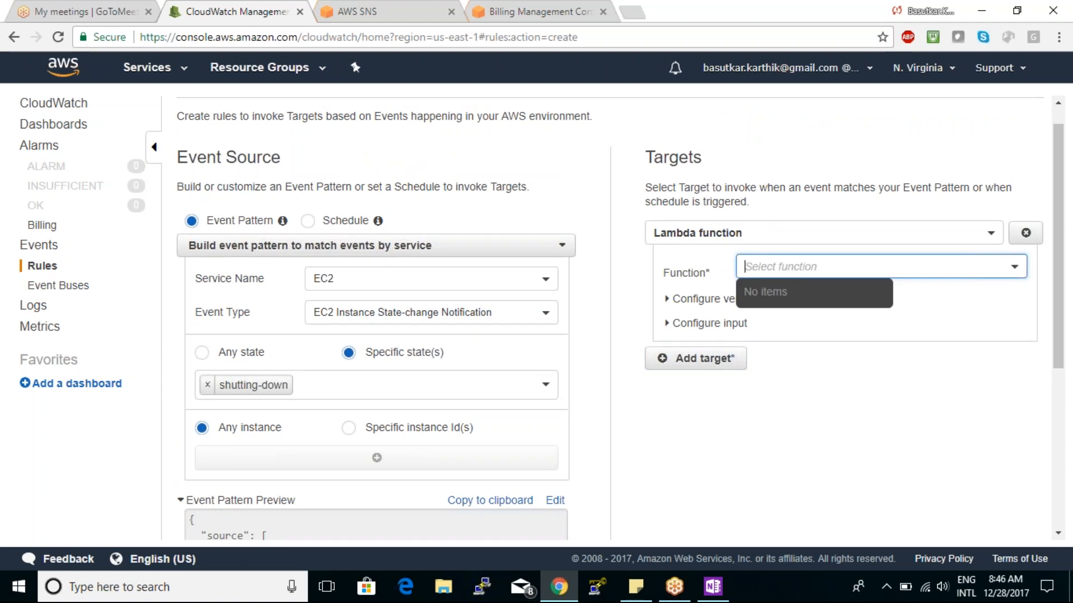
left_click(804, 233)
left_click(756, 311)
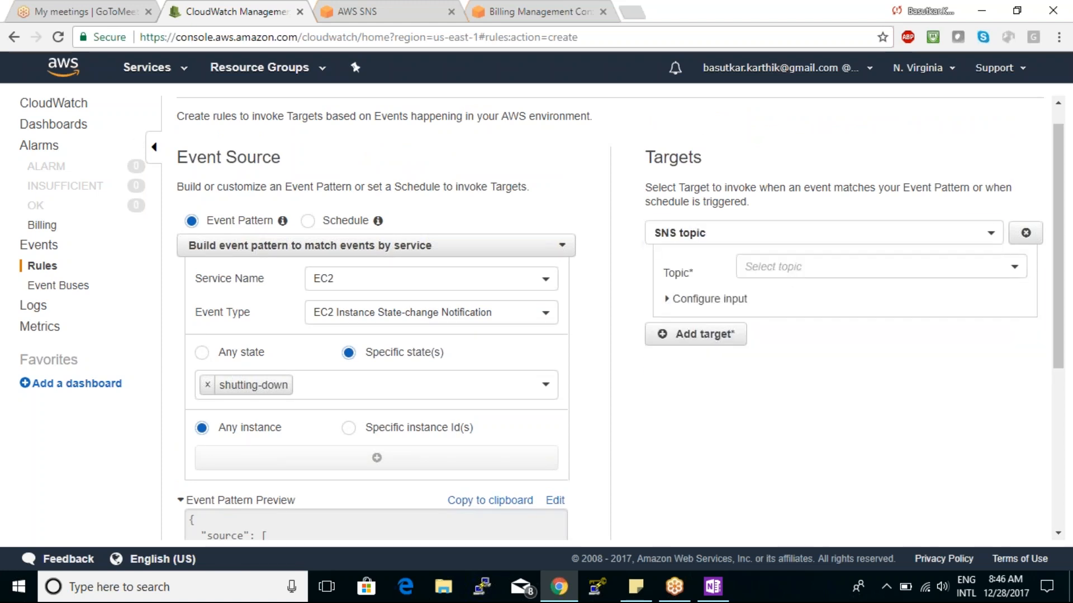
- Check which topics can be selected for the SNS topic target
left_click(782, 270)
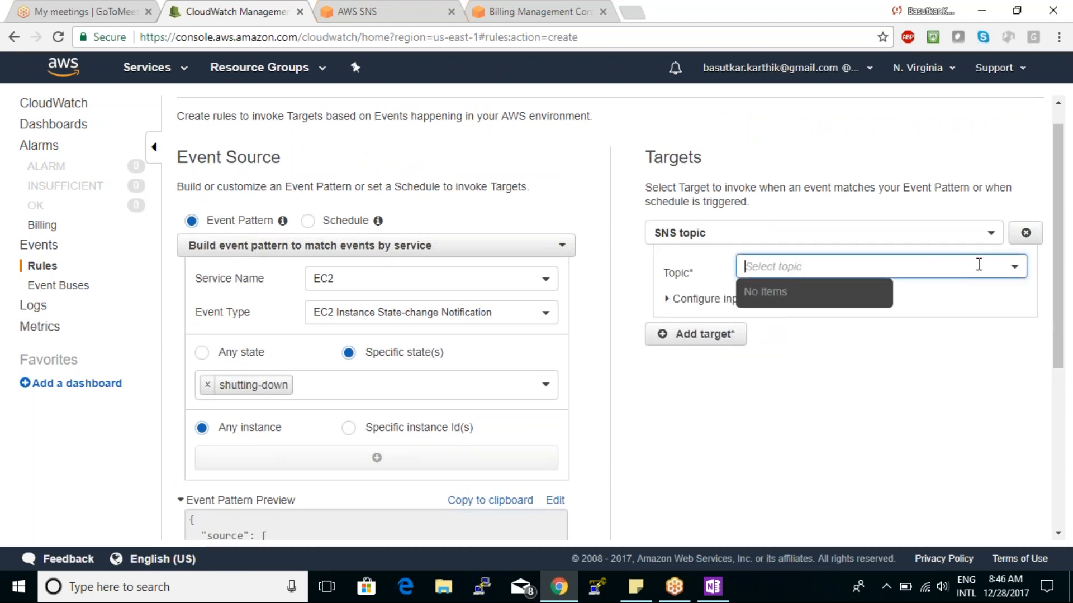
left_click(1015, 268)
left_click(1015, 268)
left_click(1015, 268)
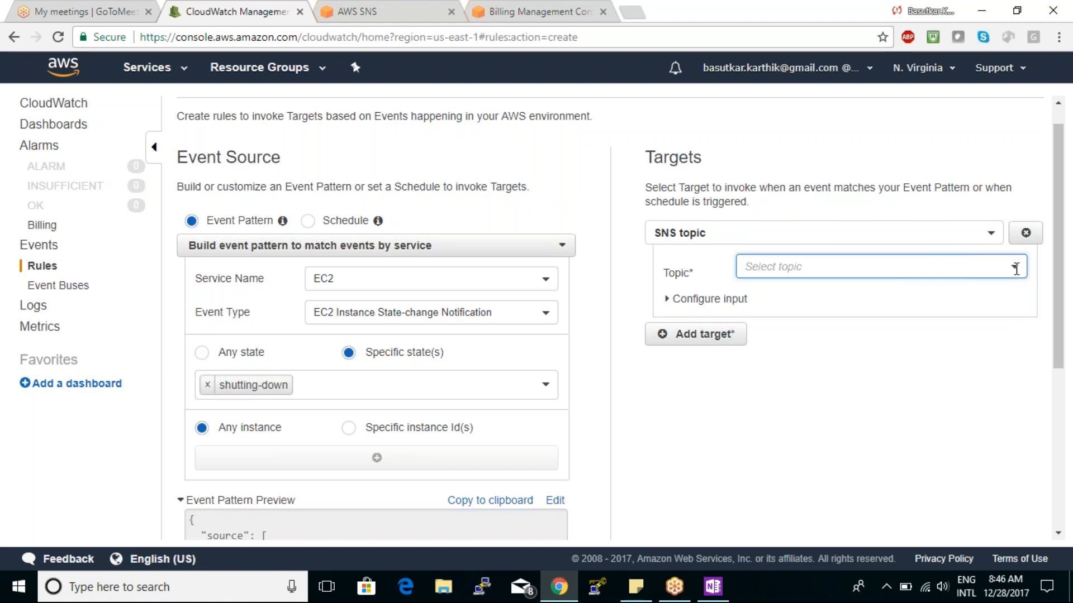
- Try to copy the backup topic's ARN from the SNS console and paste it as the target's topic
left_click(385, 16)
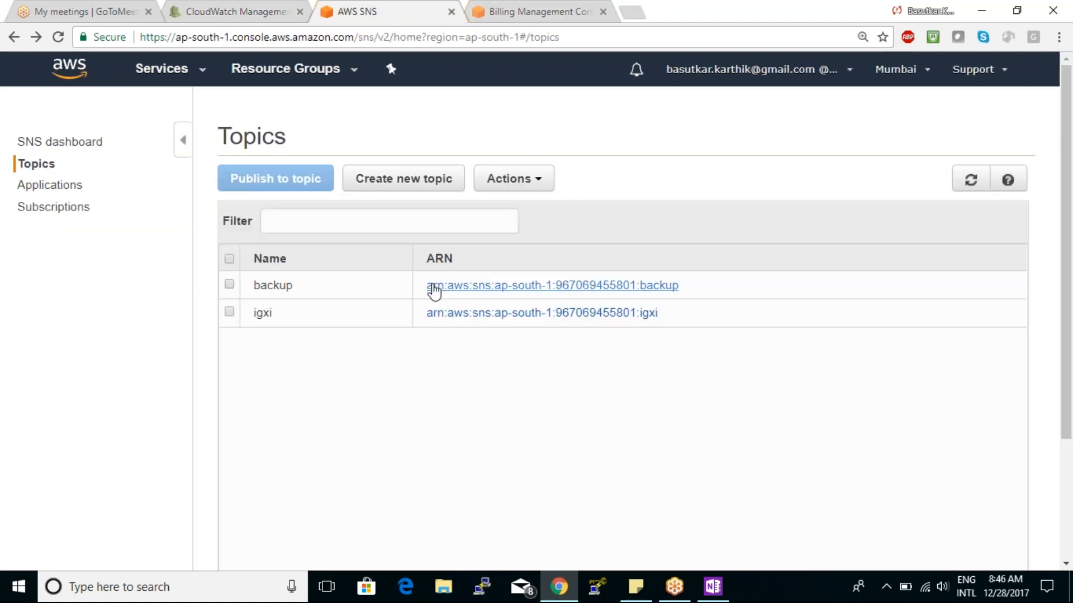
left_click_drag(425, 286, 696, 303)
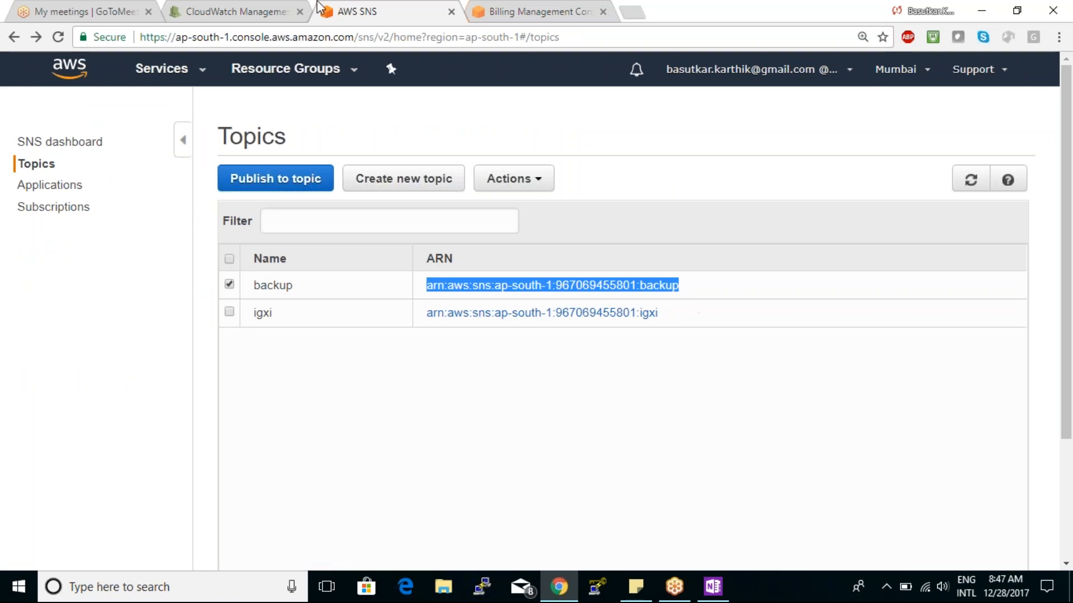
left_click(260, 10)
left_click(772, 271)
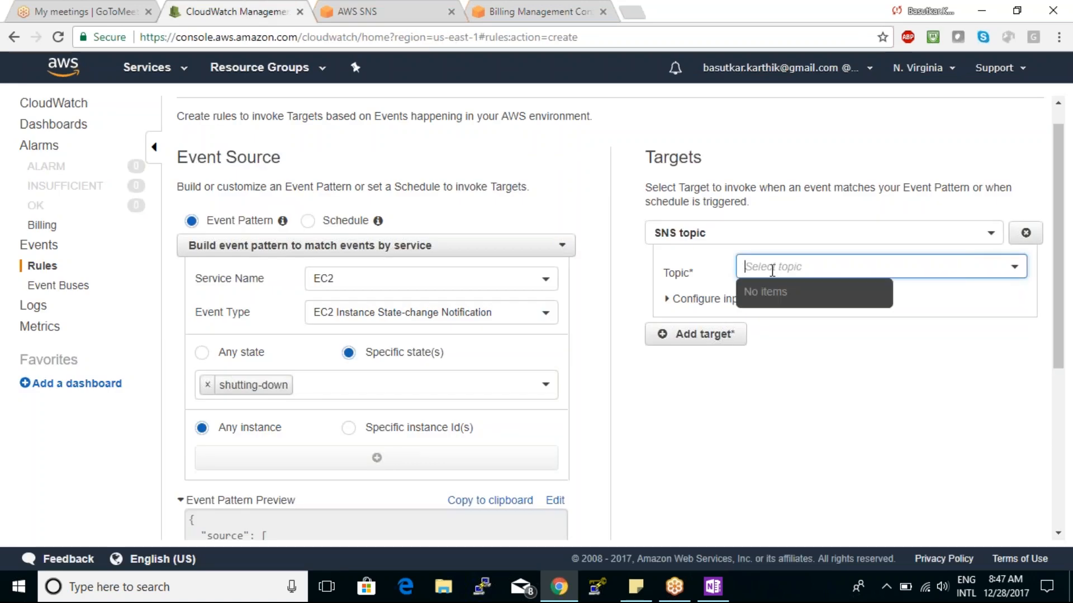
key("ctrl+v")
left_click(797, 410)
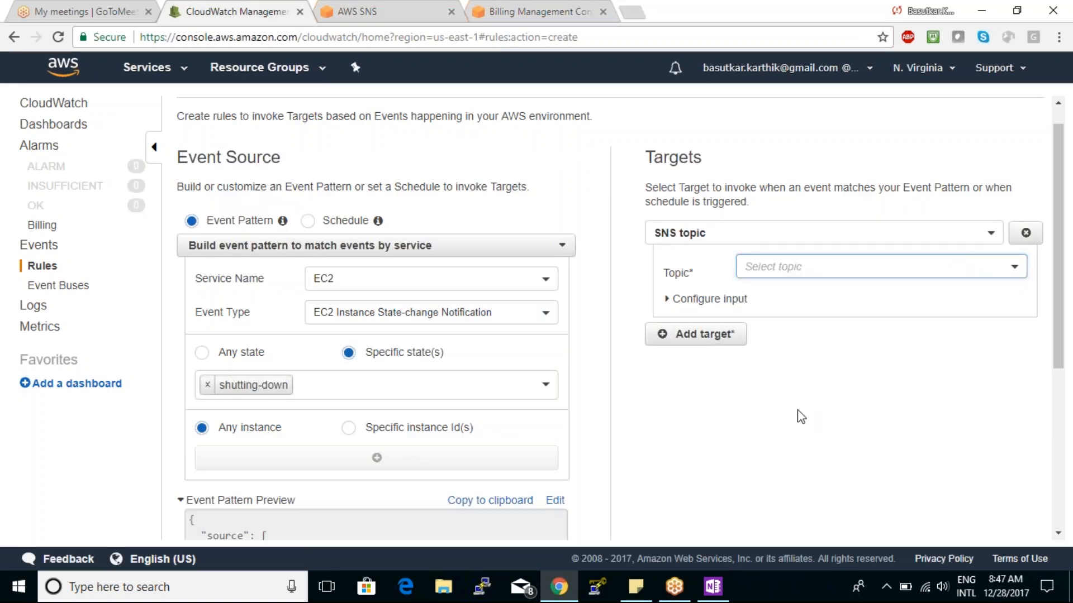
left_click(792, 269)
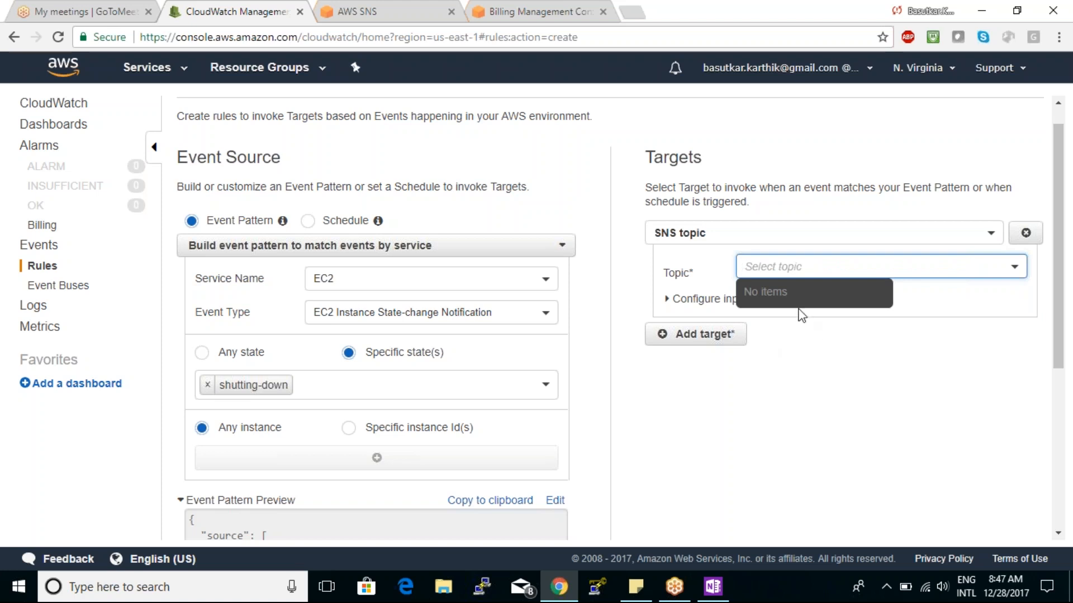
key("ctrl+v")
left_click(788, 376)
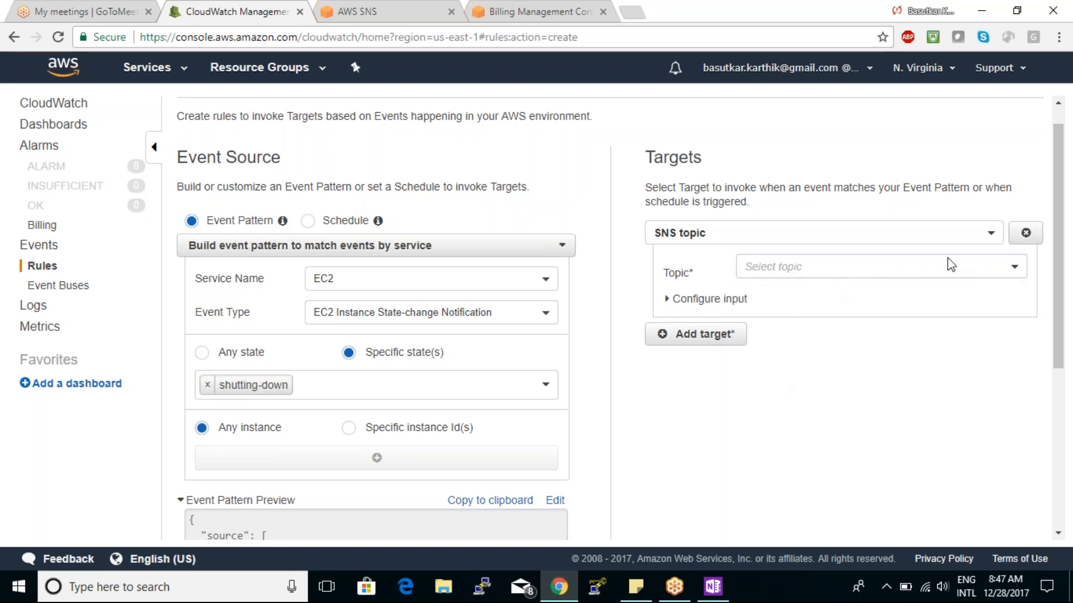
- Recheck the target's topic choices and expand its Configure input options
left_click(1012, 270)
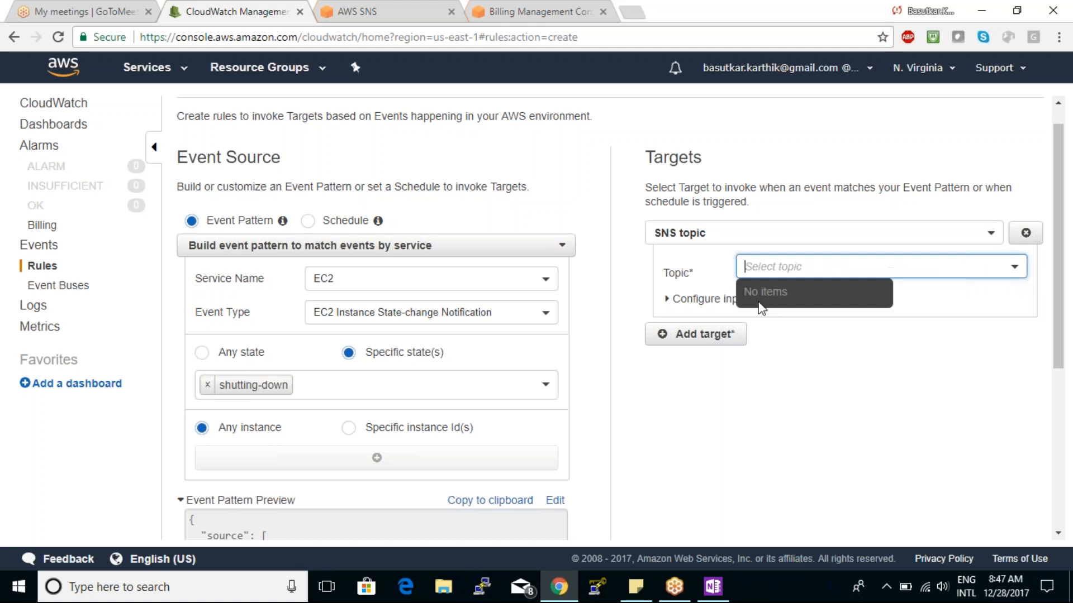
left_click(770, 343)
left_click(656, 296)
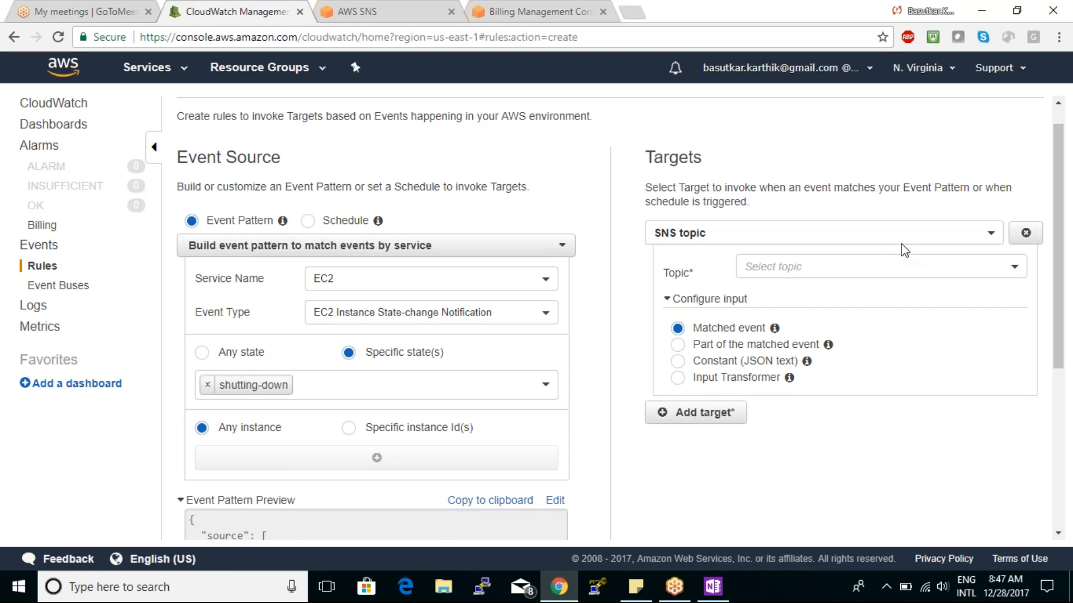
- Compare the target's selectable topics with the topics listed in the SNS console
left_click(1016, 268)
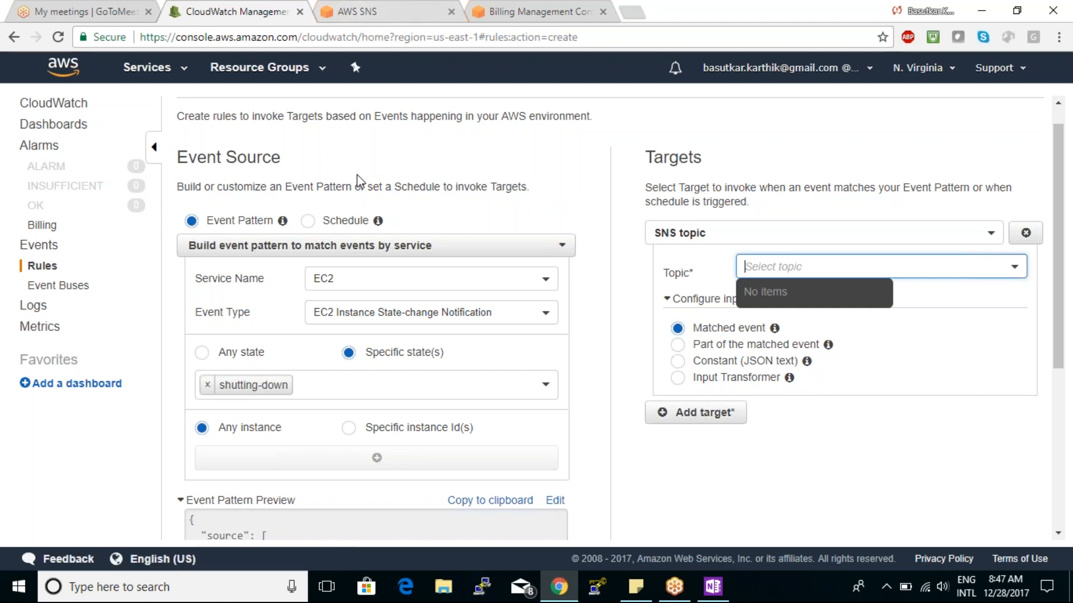
left_click(421, 8)
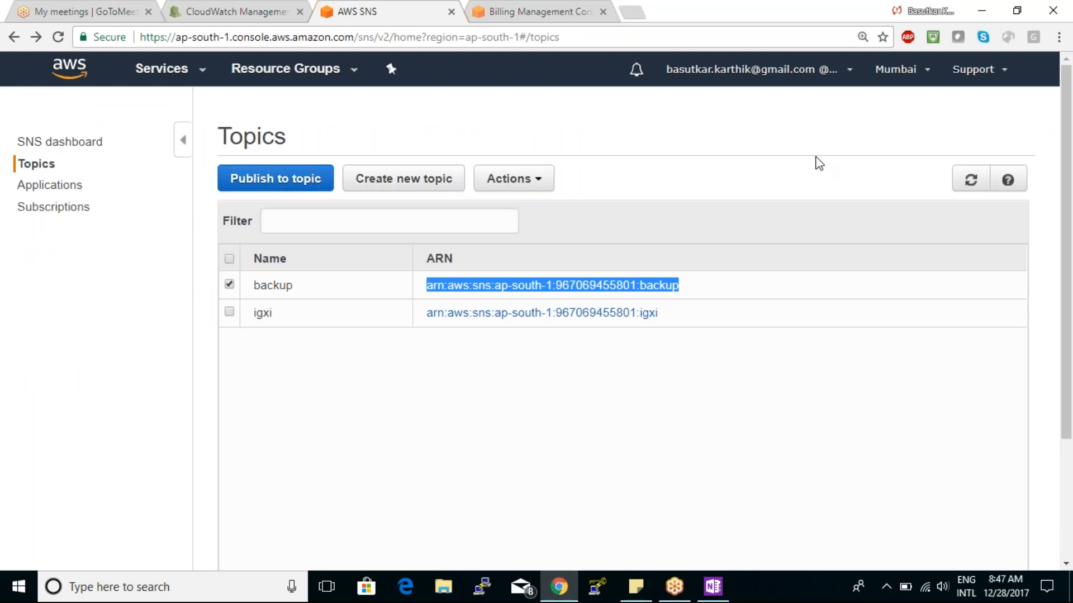
left_click(240, 10)
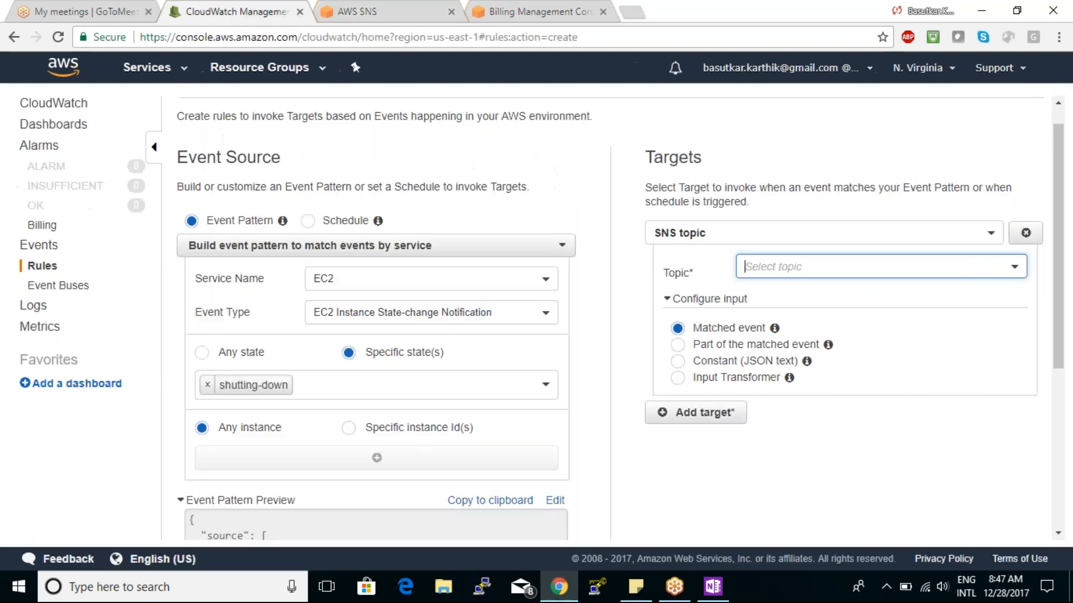
left_click(791, 268)
left_click(851, 424)
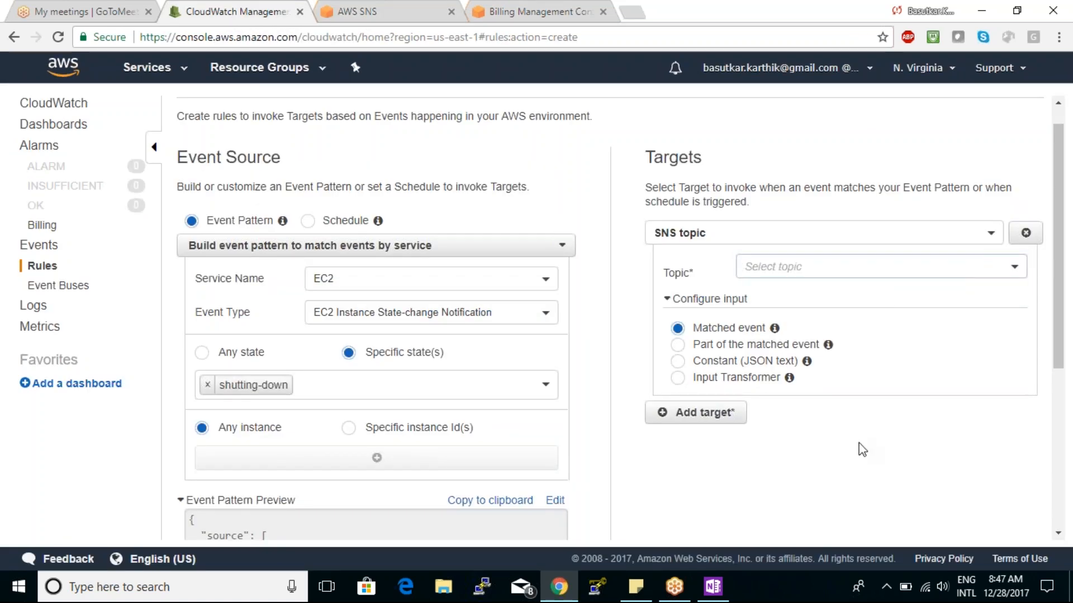
left_click_drag(1057, 249, 1061, 274)
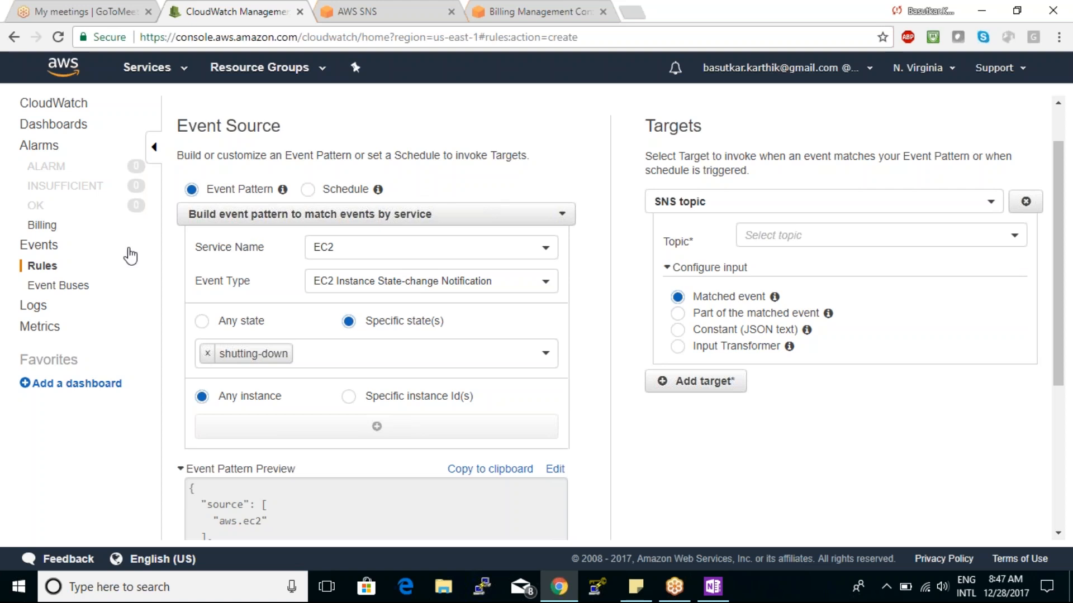
- Open the CloudWatch Logs page and review its example uses for Apache, kernel and application logs
left_click(31, 306)
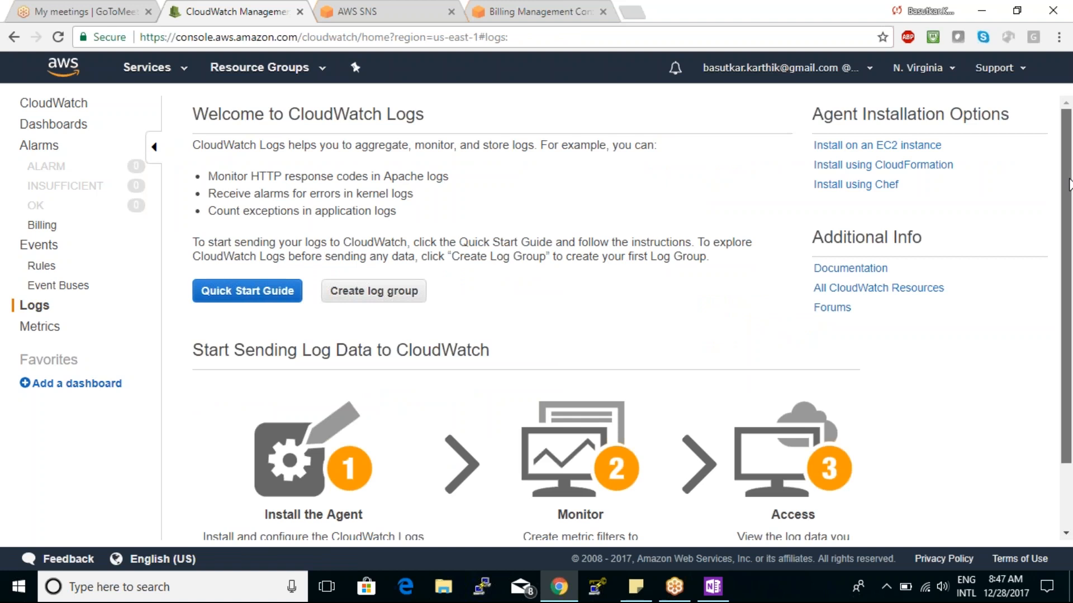
left_click_drag(1067, 186, 1067, 199)
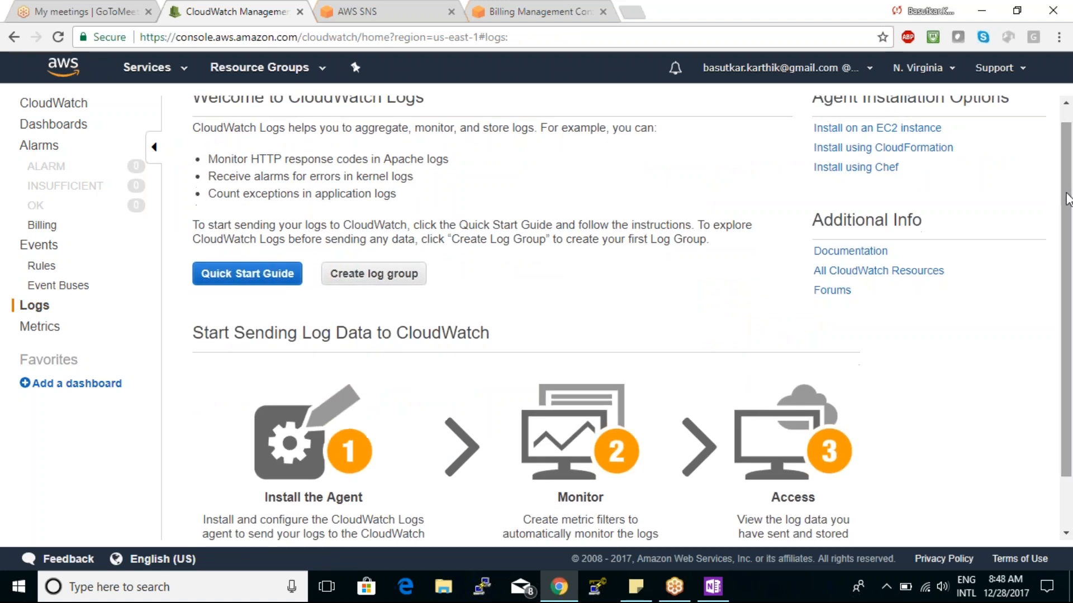
left_click_drag(1066, 193, 1065, 144)
left_click_drag(385, 177, 530, 171)
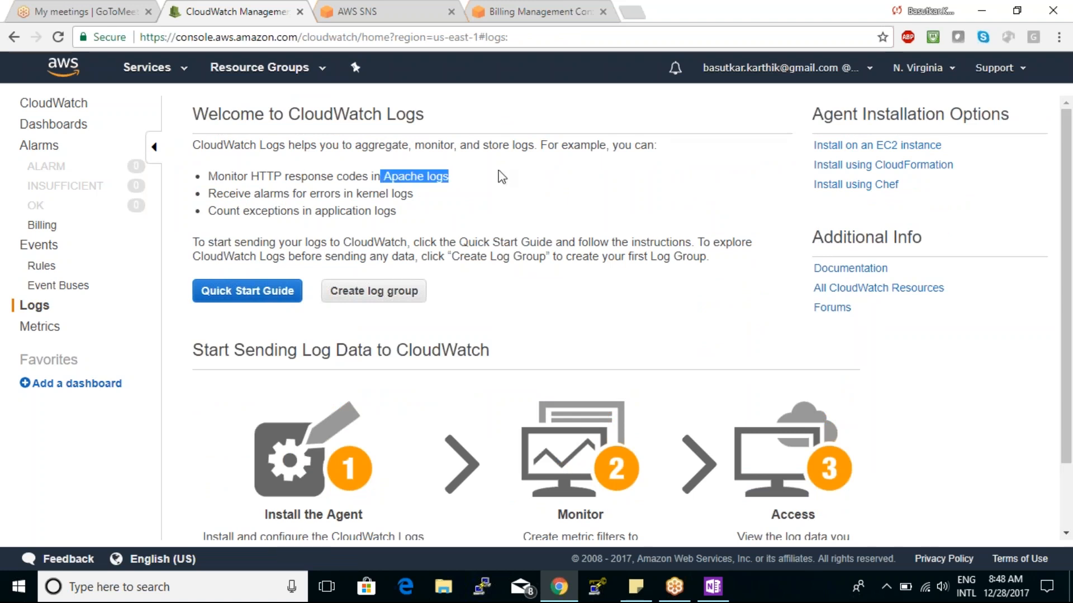
left_click_drag(356, 193, 434, 202)
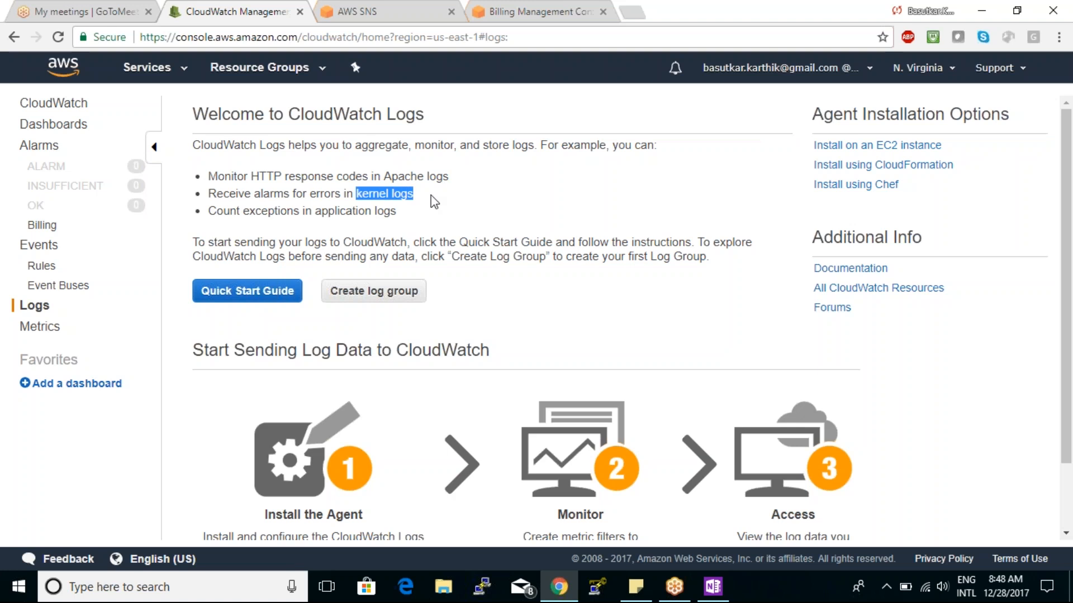
left_click_drag(335, 211, 390, 211)
left_click(504, 239)
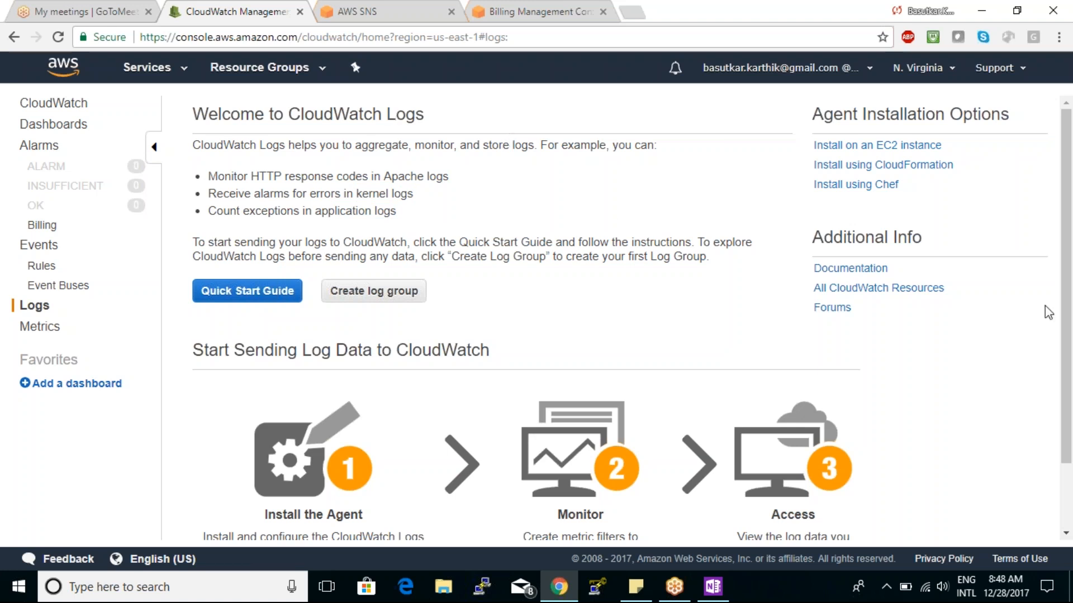
- Review the Install the Agent and Monitor stages of sending log data, then open the Metrics page
scroll(1066, 283, "down", 1)
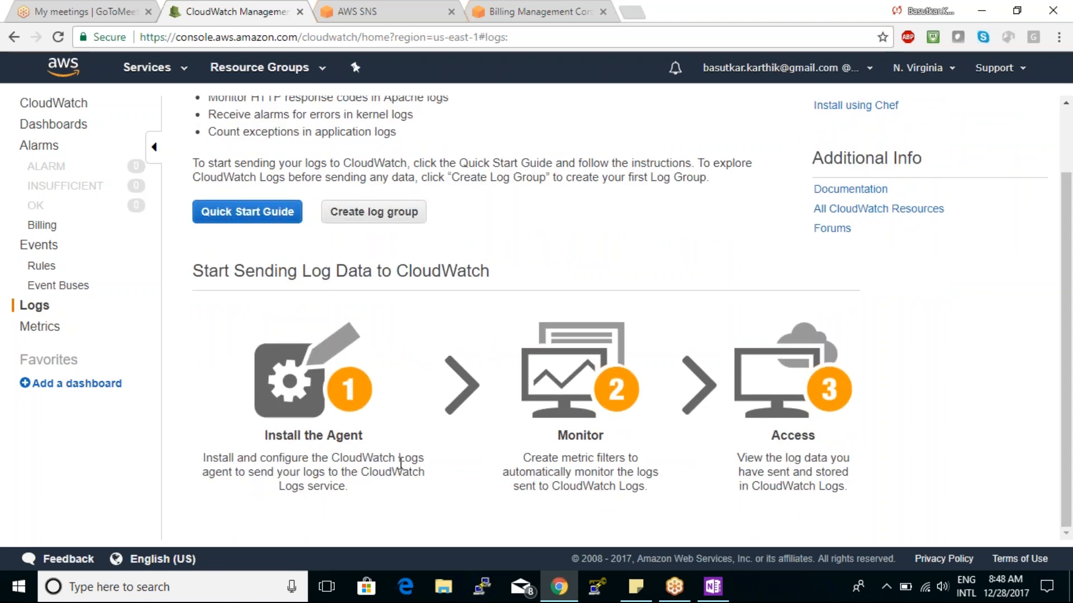
left_click_drag(345, 487, 205, 455)
left_click(205, 450)
left_click_drag(560, 430, 604, 436)
left_click(648, 468)
left_click(39, 326)
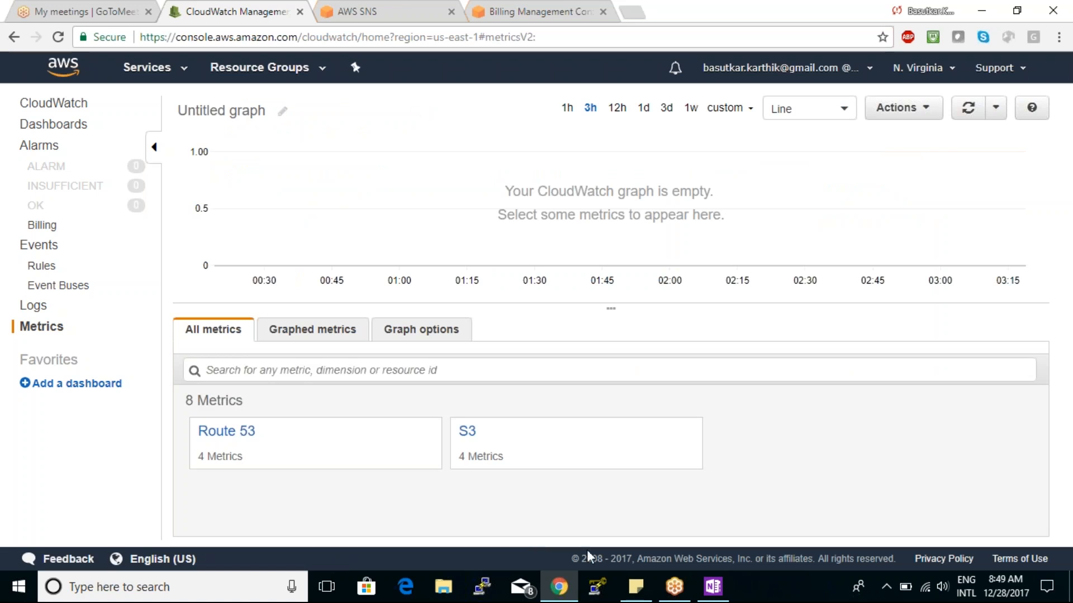
- Switch to OneNote and handwrite "GUI → Console" in black ink on blank space below the graph sketch
left_click(713, 587)
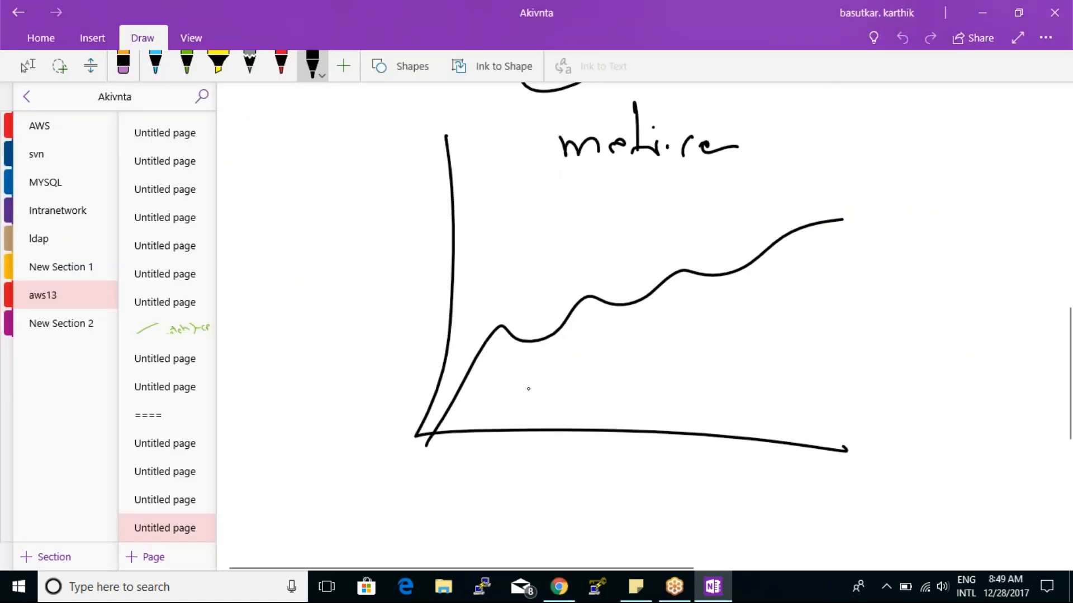
key("Down")
key("Down")
key("Down")
key("Down")
key("Down")
key("Down")
key("Down")
key("Down")
key("Down")
key("Down")
key("Down")
key("Down")
key("Down")
key("Down")
key("Down")
key("Down")
key("Down")
key("Down")
key("Down")
key("Down")
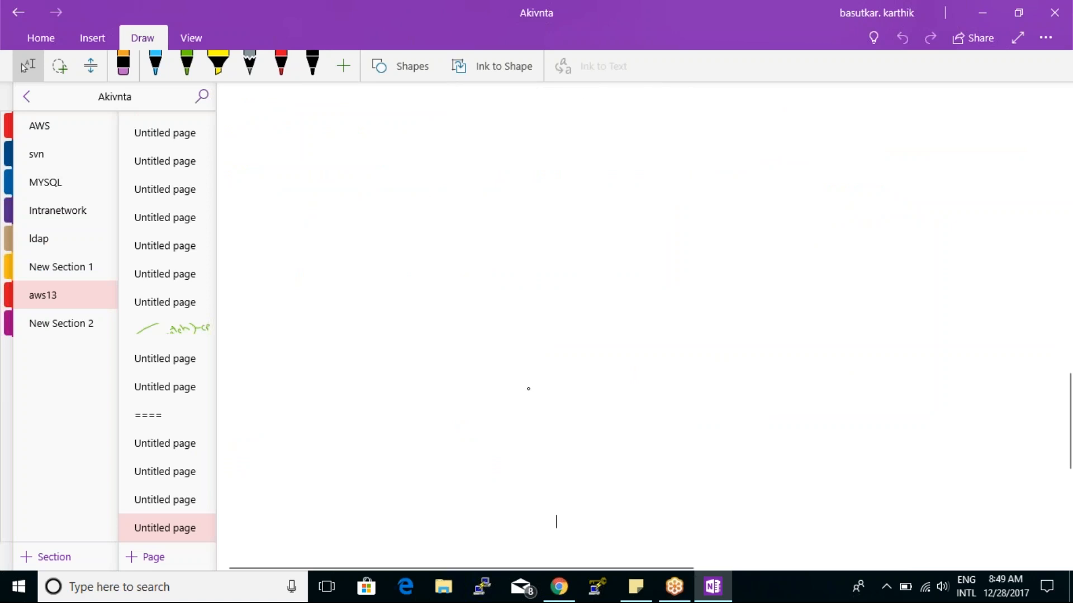
left_click(312, 66)
mouse_move(528, 111)
left_mouse_down()
mouse_move(529, 133)
mouse_move(564, 149)
left_mouse_up()
mouse_move(571, 131)
left_mouse_down()
mouse_move(598, 136)
mouse_move(599, 124)
left_mouse_up()
left_click_drag(618, 115, 625, 151)
mouse_move(655, 134)
left_mouse_down()
mouse_move(687, 133)
mouse_move(683, 149)
left_mouse_up()
left_click_drag(756, 110, 741, 152)
mouse_move(744, 142)
left_mouse_down()
mouse_move(792, 146)
mouse_move(793, 160)
mouse_move(820, 150)
left_mouse_up()
left_click_drag(832, 146, 848, 146)
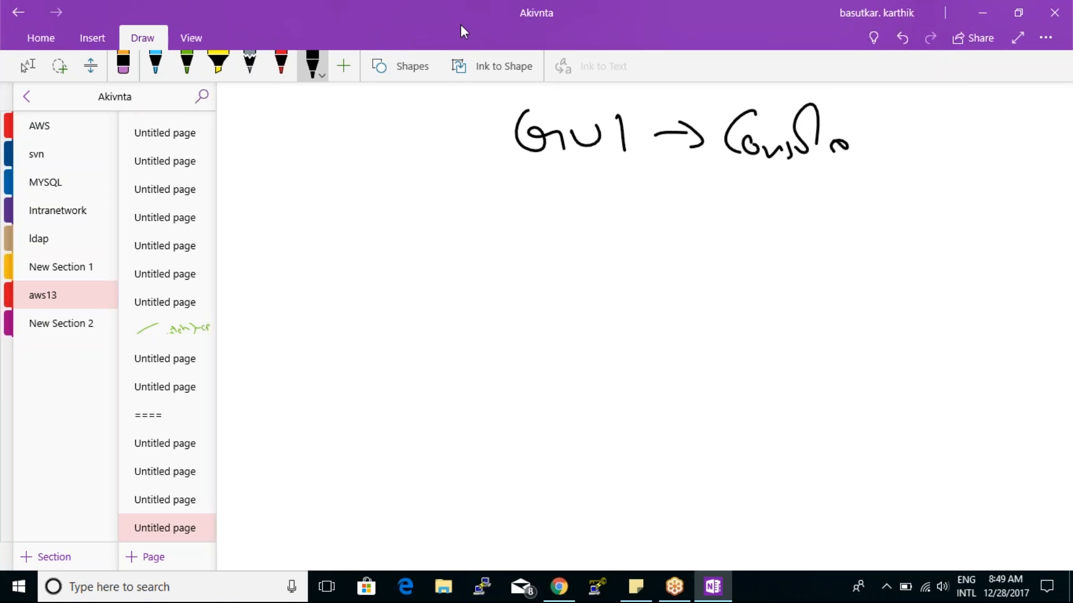
- Draw a large cloud-like outline below the GUI heading and label its lower edge "development" with an arrow
mouse_move(385, 369)
left_mouse_down()
mouse_move(469, 472)
mouse_move(339, 375)
left_mouse_up()
mouse_move(306, 453)
left_mouse_down()
mouse_move(320, 479)
mouse_move(351, 491)
mouse_move(358, 475)
mouse_move(378, 514)
mouse_move(397, 501)
left_mouse_up()
left_click_drag(399, 478, 397, 492)
left_click_drag(413, 489, 432, 506)
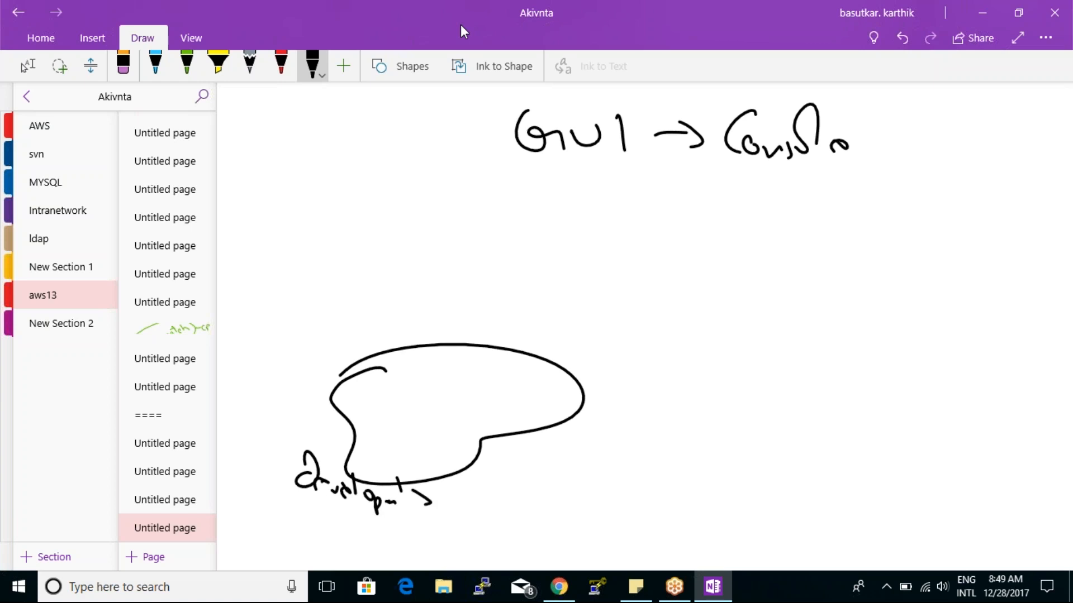
- Write "AWS cloud watch" under the GUI heading and circle it
mouse_move(666, 175)
left_mouse_down()
mouse_move(655, 196)
mouse_move(675, 202)
left_mouse_up()
left_click_drag(658, 191, 672, 191)
mouse_move(679, 186)
left_mouse_down()
mouse_move(692, 202)
mouse_move(705, 184)
left_mouse_up()
left_click_drag(711, 184, 709, 203)
mouse_move(614, 229)
left_mouse_down()
mouse_move(702, 166)
mouse_move(612, 221)
mouse_move(633, 238)
left_mouse_up()
mouse_move(652, 219)
left_mouse_down()
mouse_move(655, 241)
mouse_move(682, 229)
mouse_move(698, 200)
mouse_move(742, 227)
left_mouse_up()
- Connect the CloudWatch circle to the development shape with an arrow and divide the shape into API and SDK parts
mouse_move(617, 251)
left_mouse_down()
mouse_move(517, 360)
mouse_move(555, 362)
left_mouse_up()
mouse_move(419, 404)
left_mouse_down()
mouse_move(434, 391)
mouse_move(453, 408)
left_mouse_up()
mouse_move(442, 394)
left_mouse_down()
mouse_move(482, 389)
mouse_move(489, 405)
mouse_move(495, 386)
left_mouse_up()
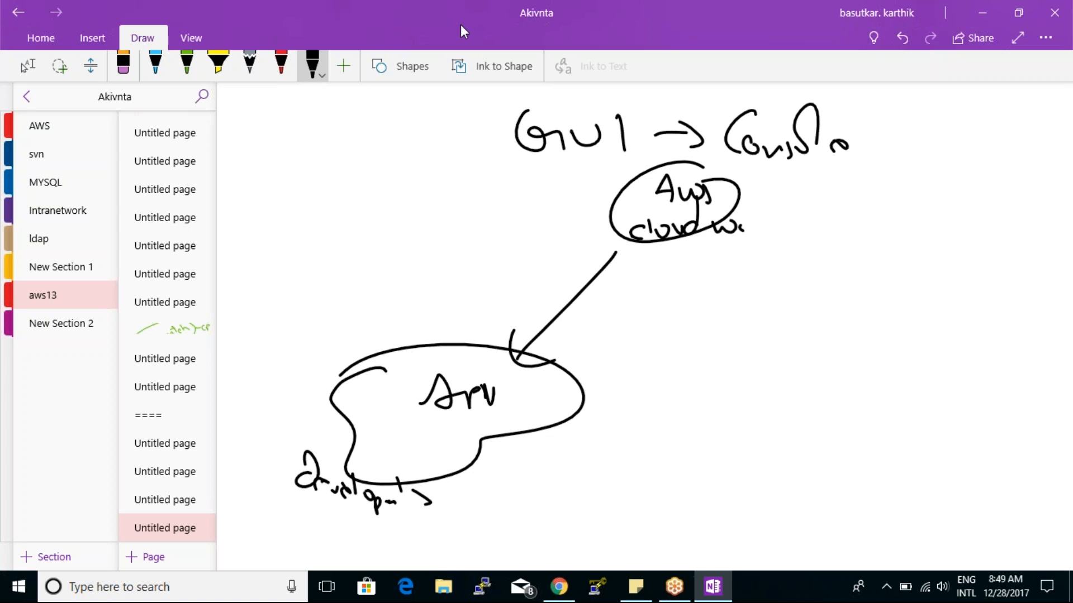
left_click_drag(538, 349, 517, 439)
mouse_move(550, 393)
left_mouse_down()
mouse_move(539, 424)
mouse_move(576, 425)
left_mouse_up()
left_click_drag(586, 400, 586, 430)
left_click_drag(606, 402, 606, 429)
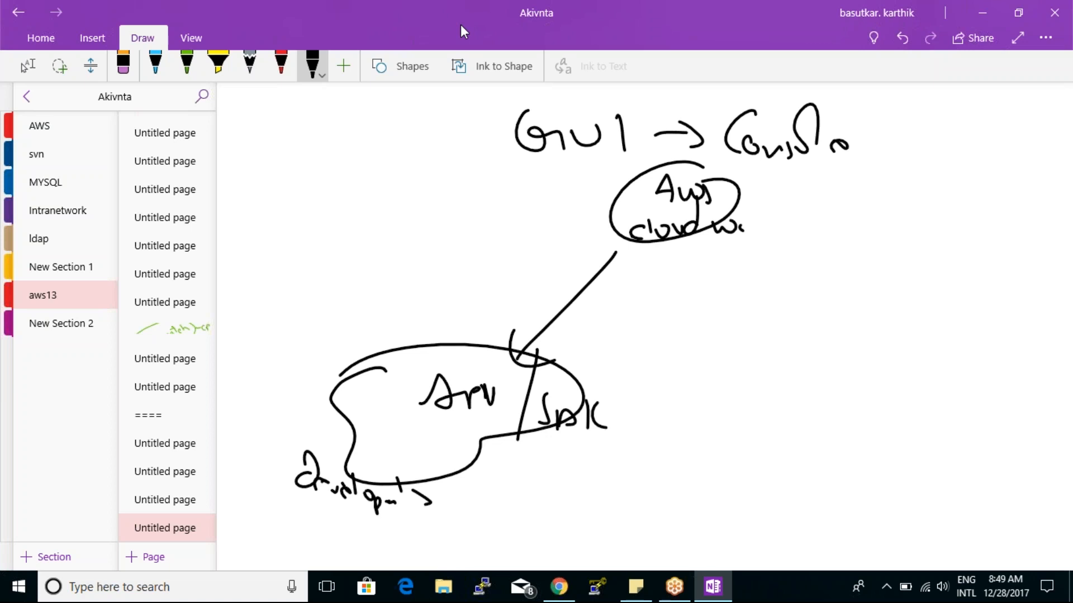
- Draw a box above the development shape and link it by arrows past CloudWatch to a circled "SNS"
mouse_move(351, 295)
left_mouse_down()
mouse_move(553, 320)
mouse_move(542, 320)
left_mouse_up()
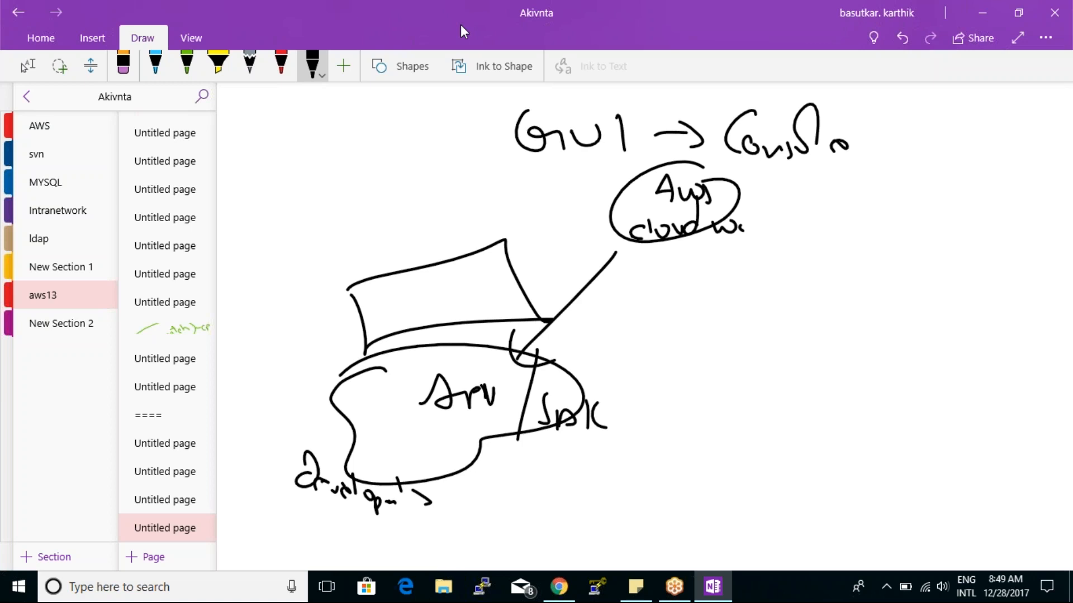
left_click_drag(439, 317, 675, 266)
mouse_move(607, 255)
left_mouse_down()
mouse_move(661, 280)
mouse_move(776, 287)
left_mouse_up()
left_click_drag(773, 272, 776, 318)
left_click_drag(834, 297, 813, 324)
left_click_drag(835, 319, 875, 306)
left_click_drag(882, 305, 881, 336)
mouse_move(882, 282)
left_mouse_down()
mouse_move(946, 335)
mouse_move(905, 301)
left_mouse_up()
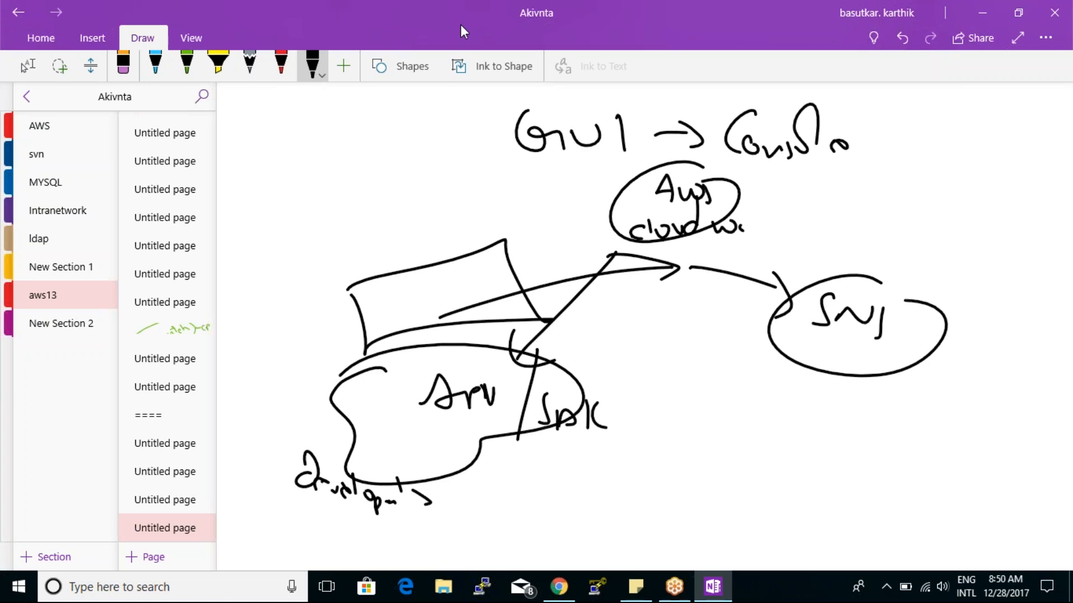
- Encircle the whole diagram and write the access methods over it, including GUI, API and SDK
mouse_move(844, 130)
left_mouse_down()
mouse_move(336, 473)
mouse_move(755, 156)
left_mouse_up()
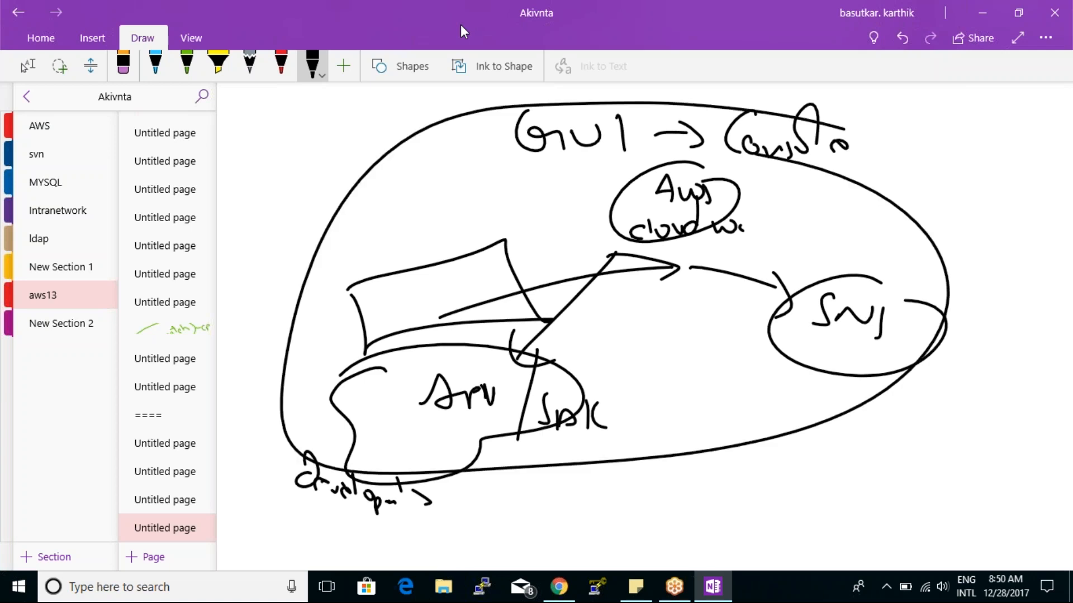
mouse_move(496, 149)
left_mouse_down()
mouse_move(484, 215)
mouse_move(543, 178)
mouse_move(560, 181)
left_mouse_up()
mouse_move(474, 286)
left_mouse_down()
mouse_move(495, 258)
mouse_move(512, 291)
left_mouse_up()
mouse_move(497, 288)
left_mouse_down()
mouse_move(543, 253)
mouse_move(560, 255)
left_mouse_up()
mouse_move(494, 317)
left_mouse_down()
mouse_move(481, 344)
mouse_move(499, 356)
mouse_move(517, 349)
left_mouse_up()
left_click_drag(516, 324, 525, 361)
left_click_drag(548, 327, 525, 352)
mouse_move(476, 414)
left_mouse_down()
mouse_move(464, 430)
mouse_move(499, 414)
left_mouse_up()
mouse_move(500, 405)
left_mouse_down()
mouse_move(518, 425)
mouse_move(550, 421)
left_mouse_up()
left_click_drag(581, 385, 600, 426)
left_click(613, 422)
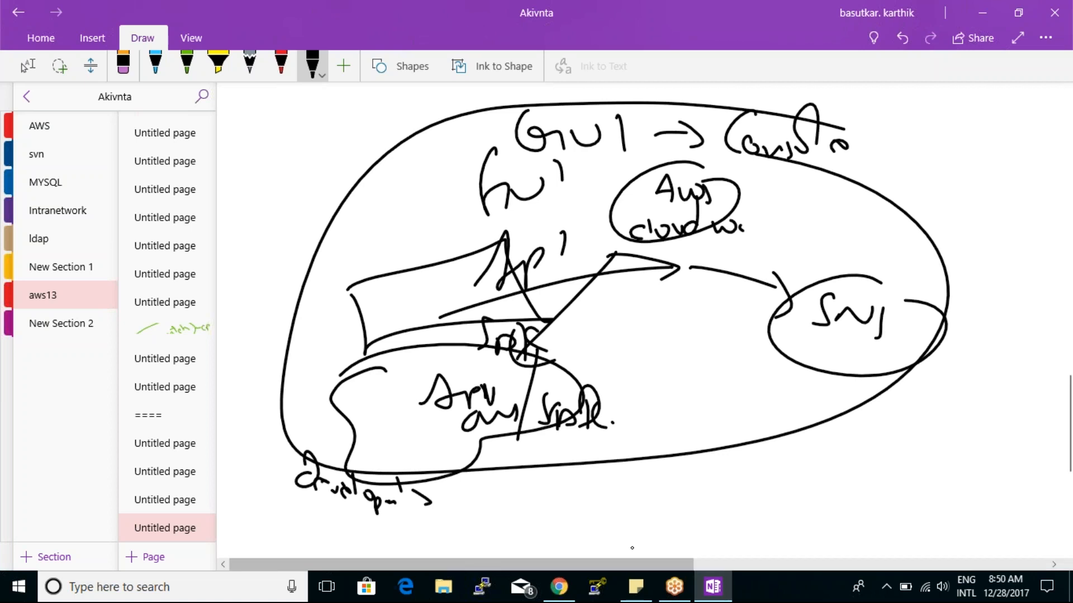
- Switch to Chrome and view the CloudWatch dashboards list and the SNS topics list
left_click(559, 587)
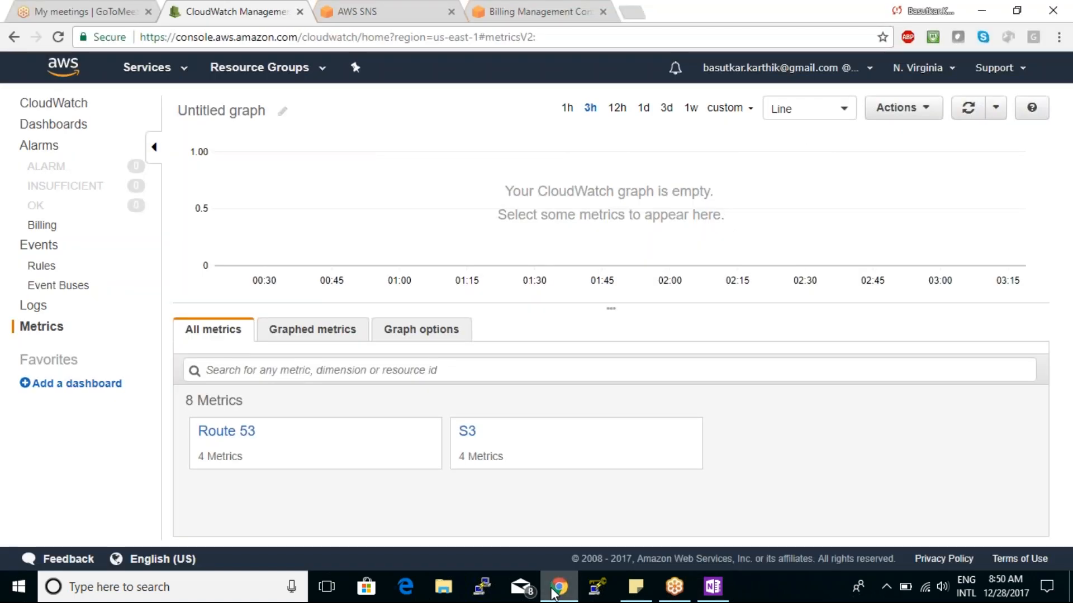
left_click(71, 383)
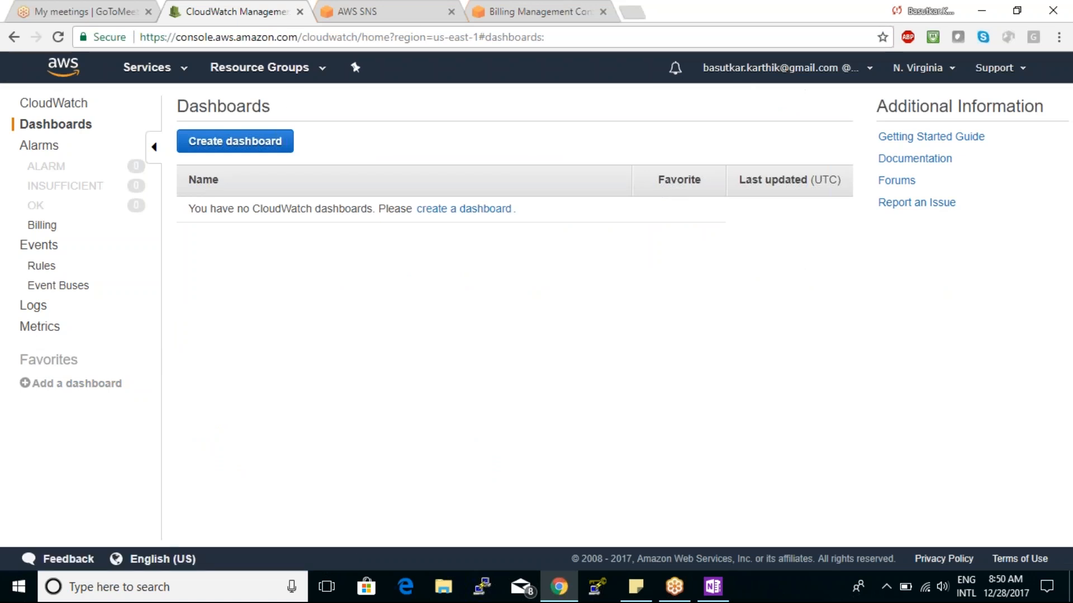
left_click(376, 8)
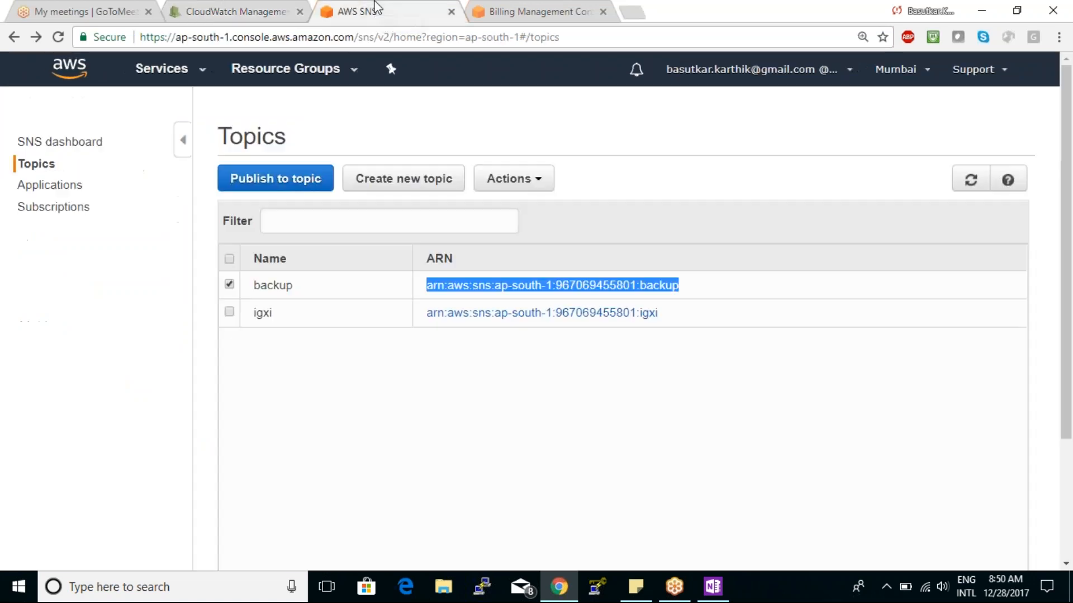
left_click(249, 8)
left_click(1055, 14)
left_click(1056, 14)
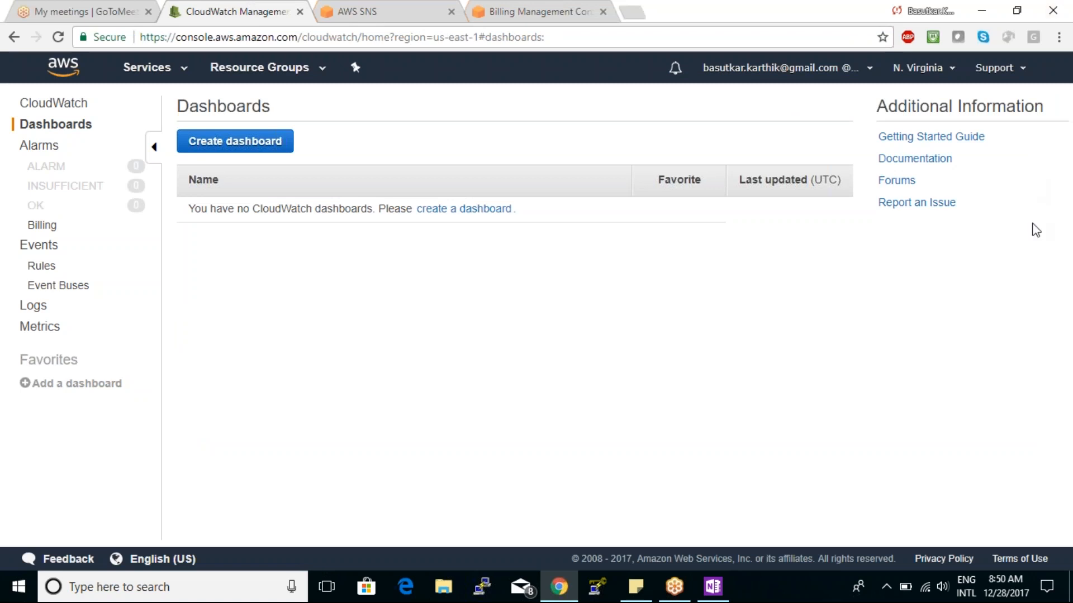
left_click(1071, 253)
left_click(348, 9)
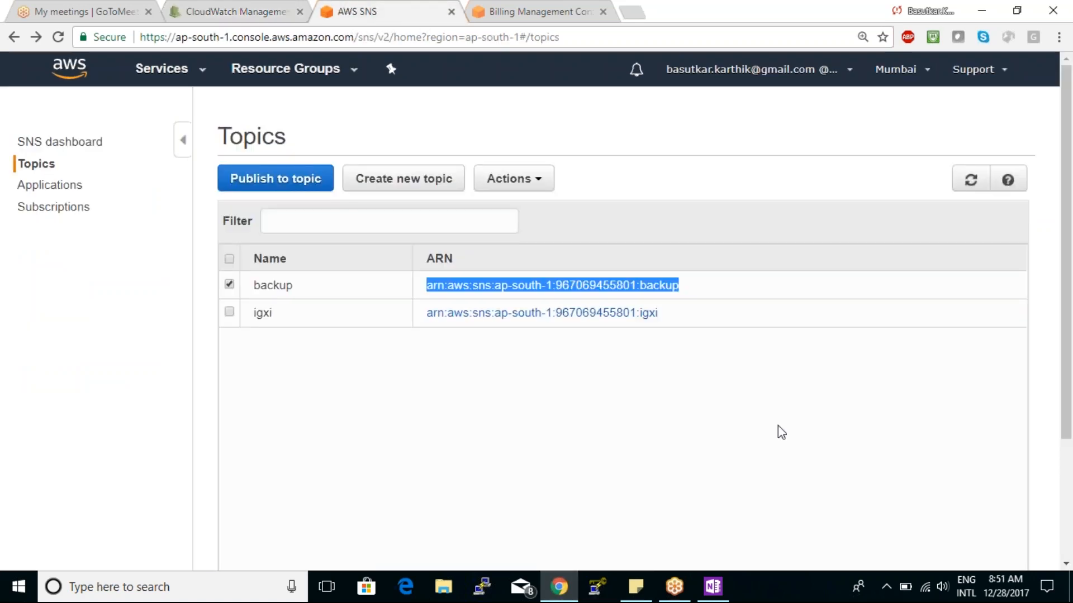
left_click(734, 515)
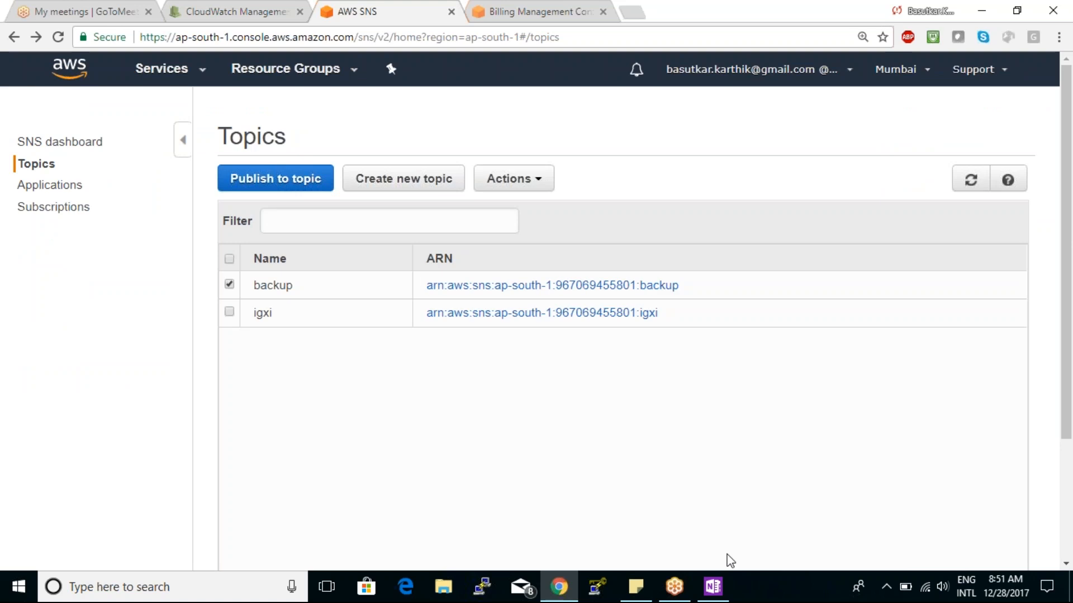
- Switch to OneNote and start a handwritten service list with "1) EC2" on blank space below the diagram
left_click(713, 594)
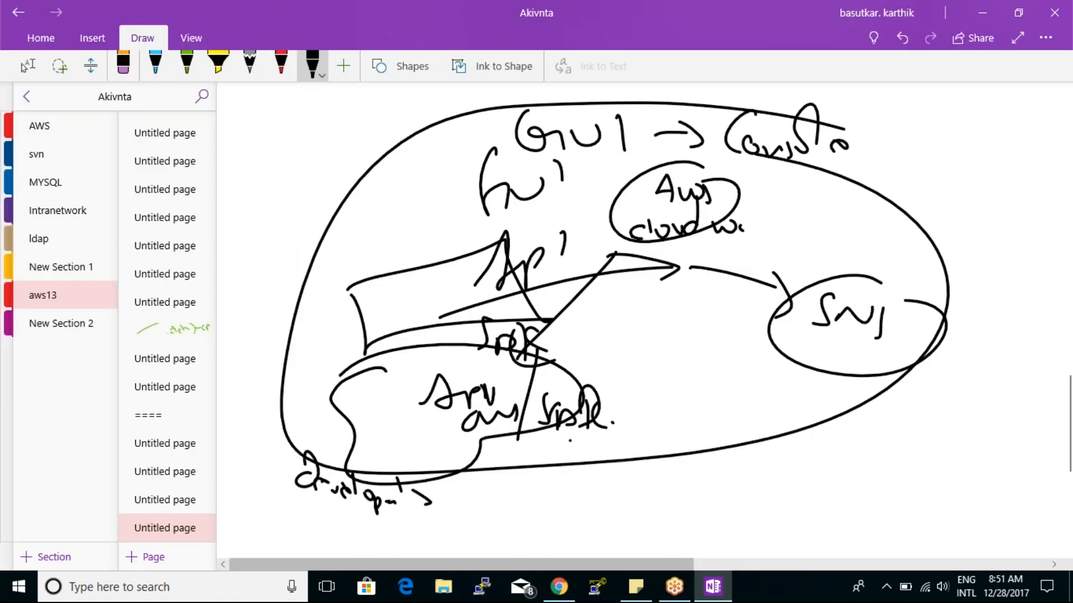
left_click(27, 66)
scroll(564, 521, "down", 10)
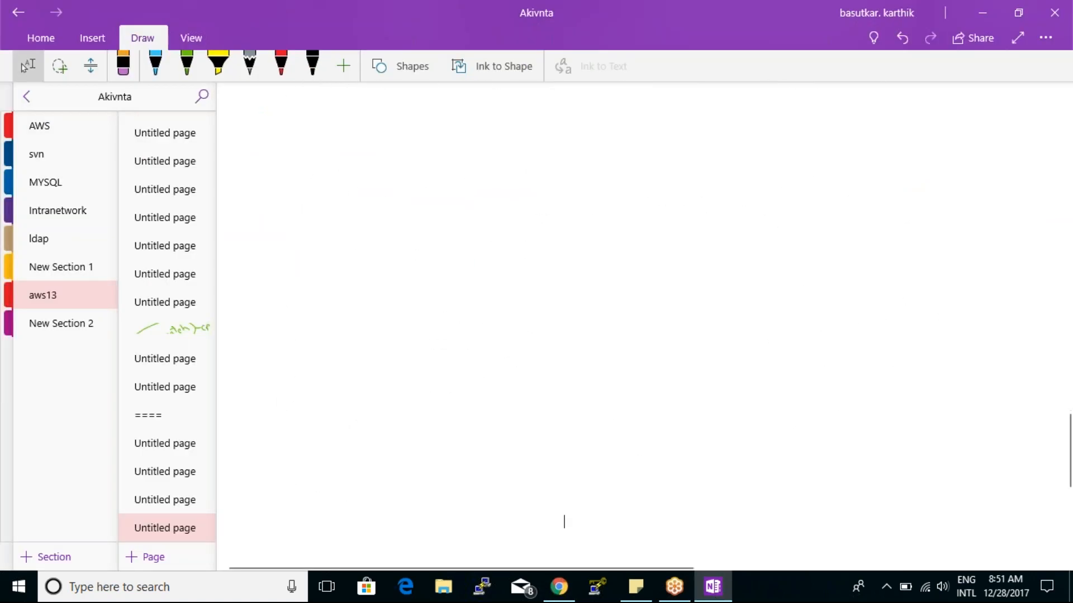
left_click(312, 65)
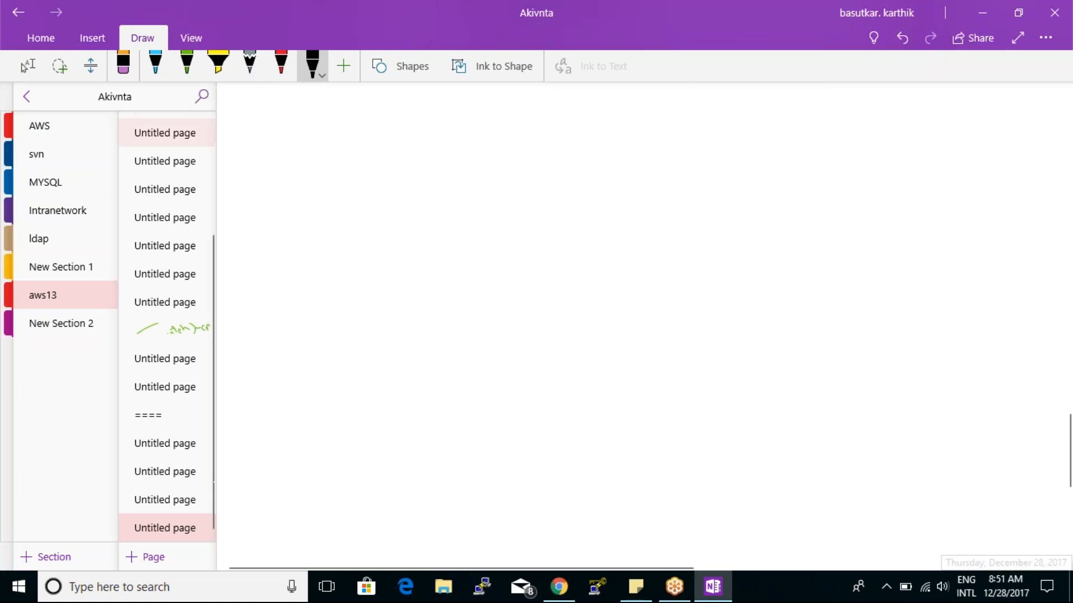
left_click_drag(258, 171, 263, 190)
mouse_move(258, 151)
left_mouse_down()
mouse_move(273, 191)
mouse_move(263, 213)
left_mouse_up()
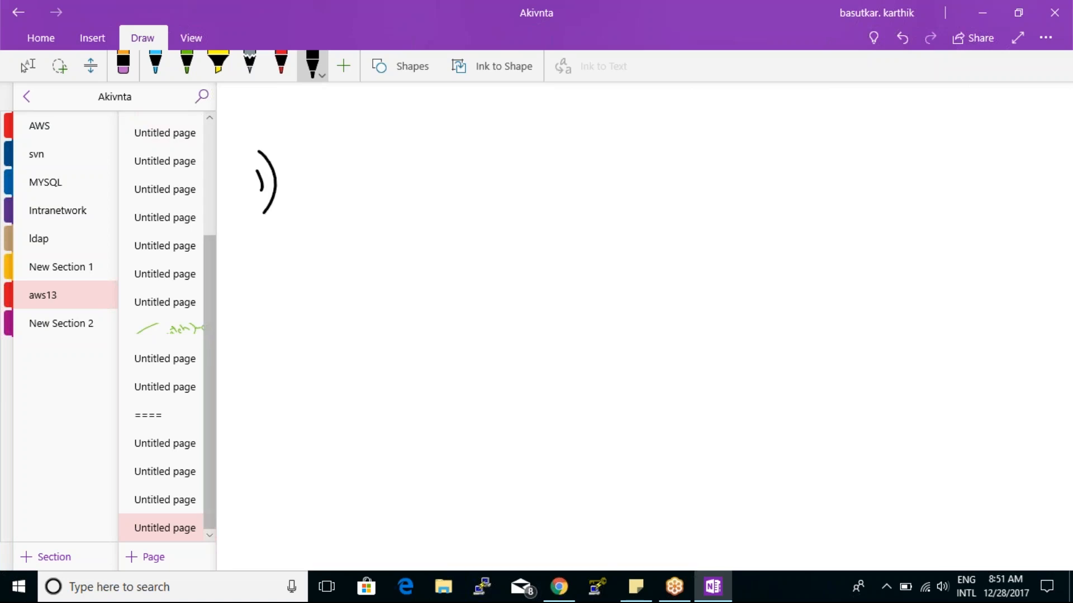
left_click_drag(310, 175, 318, 196)
left_click_drag(333, 175, 326, 190)
left_click_drag(338, 178, 346, 199)
- Add VPC, S3, IAM and R-53 to the handwritten list below EC2
left_click_drag(287, 229, 311, 227)
mouse_move(317, 226)
left_mouse_down()
mouse_move(320, 239)
mouse_move(332, 227)
mouse_move(348, 235)
left_mouse_up()
left_click_drag(311, 271, 299, 292)
left_click_drag(325, 277, 335, 295)
mouse_move(294, 327)
left_mouse_down()
mouse_move(294, 347)
mouse_move(314, 321)
mouse_move(318, 332)
left_mouse_up()
left_click_drag(323, 342, 362, 333)
mouse_move(301, 364)
left_mouse_down()
mouse_move(302, 385)
mouse_move(344, 385)
mouse_move(356, 357)
left_mouse_up()
left_click(335, 377)
left_click_drag(365, 362, 369, 387)
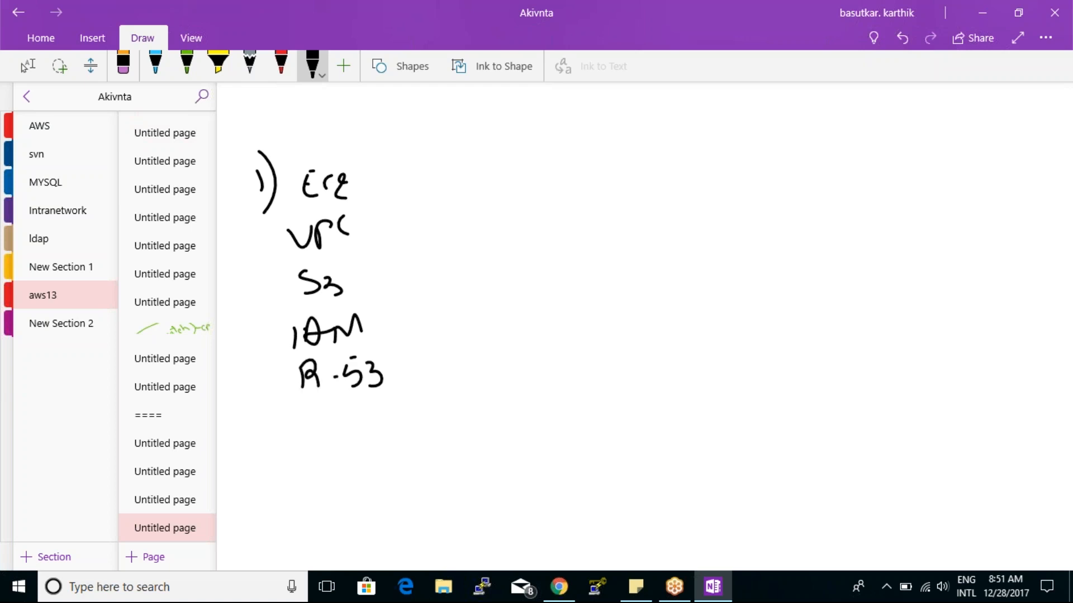
- Extend the handwritten service list below R-53 with Cloud Watch, RDS and Glacier
mouse_move(313, 417)
left_mouse_down()
mouse_move(307, 438)
mouse_move(363, 421)
mouse_move(373, 430)
left_mouse_up()
mouse_move(393, 411)
left_mouse_down()
mouse_move(435, 413)
mouse_move(441, 426)
mouse_move(475, 416)
left_mouse_up()
left_click_drag(315, 458, 315, 475)
left_click_drag(311, 462, 334, 468)
left_click_drag(342, 462, 352, 473)
left_click_drag(378, 450, 373, 470)
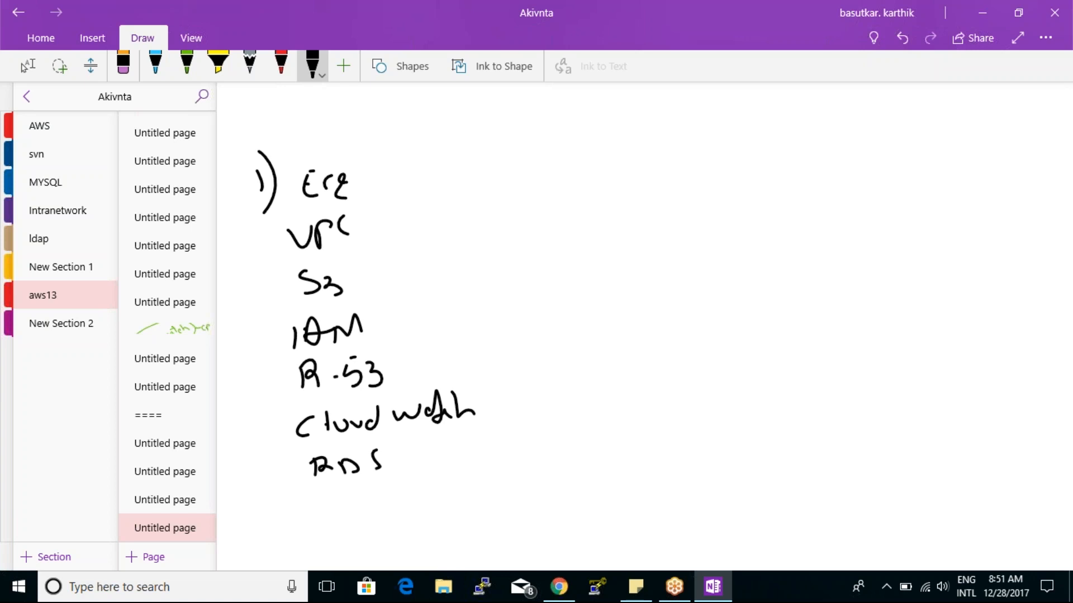
left_click_drag(335, 497, 348, 523)
left_click_drag(350, 514, 387, 512)
mouse_move(396, 496)
left_mouse_down()
mouse_move(429, 494)
mouse_move(432, 505)
left_mouse_up()
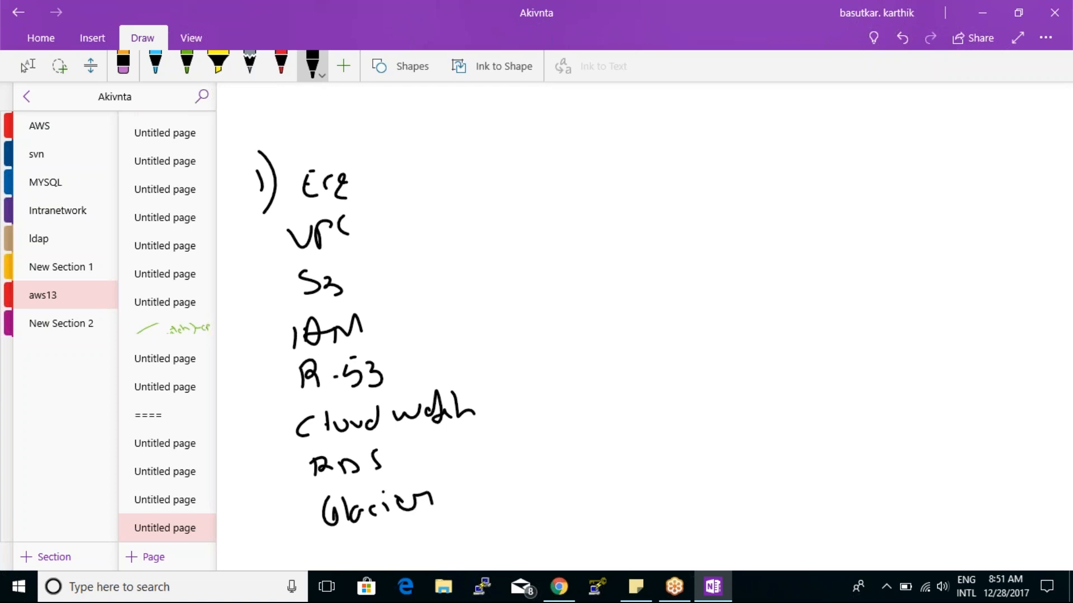
- Bracket the handwritten service list and annotate VPC with "n/w" and EC2 with an arrow to "Compute"
mouse_move(432, 160)
left_mouse_down()
mouse_move(541, 472)
mouse_move(503, 477)
left_mouse_up()
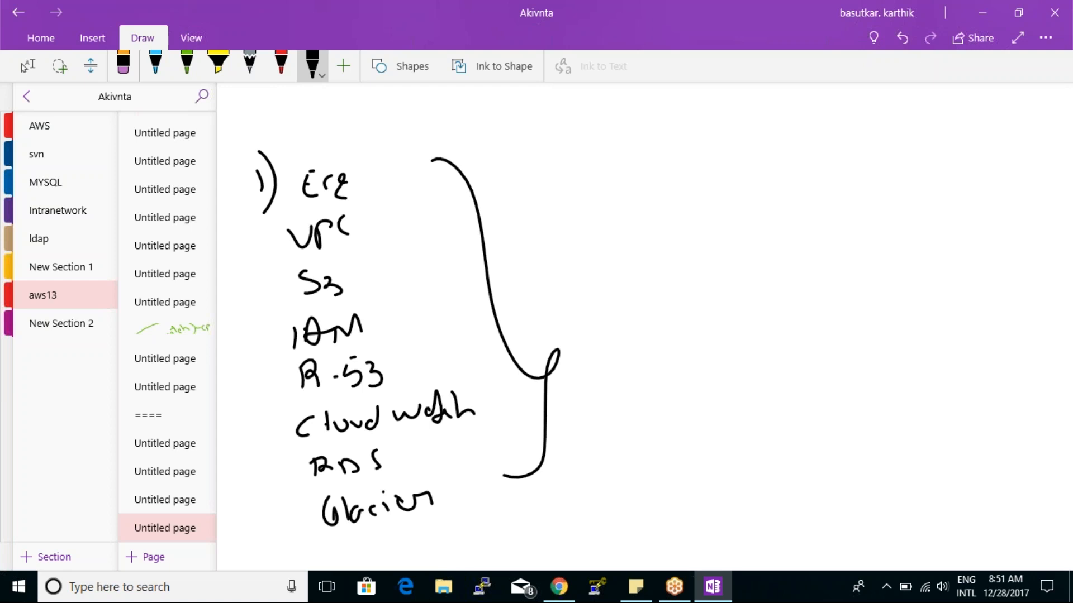
mouse_move(372, 225)
left_mouse_down()
mouse_move(450, 206)
mouse_move(514, 222)
mouse_move(516, 233)
left_mouse_up()
mouse_move(524, 223)
left_mouse_down()
mouse_move(551, 232)
mouse_move(554, 223)
left_mouse_up()
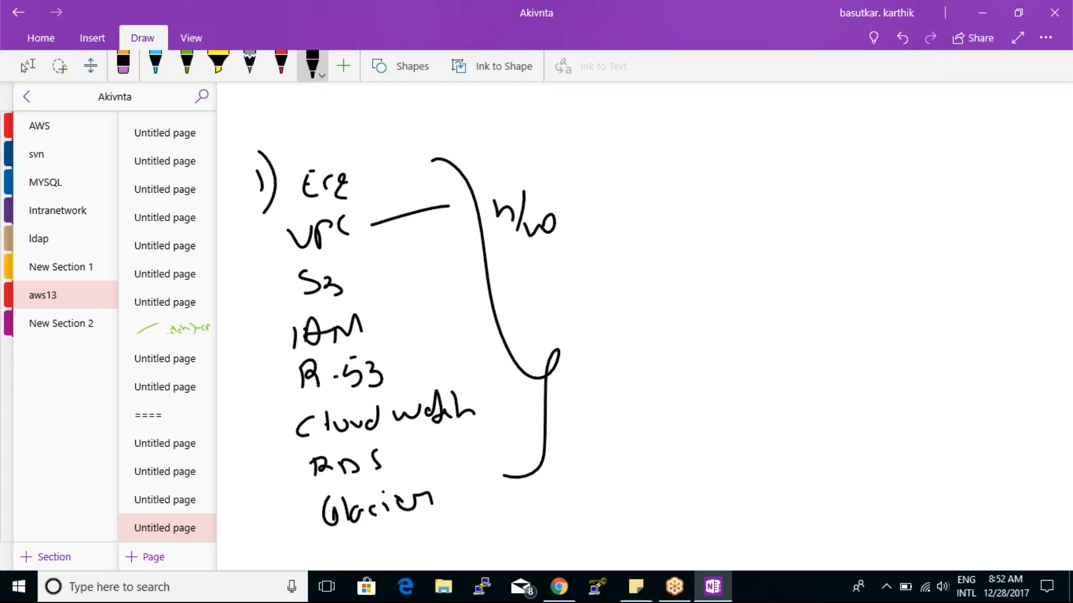
left_click_drag(378, 185, 449, 170)
left_click_drag(432, 161, 450, 192)
mouse_move(496, 144)
left_mouse_down()
mouse_move(501, 176)
mouse_move(519, 169)
left_mouse_up()
mouse_move(525, 167)
left_mouse_down()
mouse_move(527, 186)
mouse_move(535, 179)
left_mouse_up()
mouse_move(536, 168)
left_mouse_down()
mouse_move(565, 143)
mouse_move(574, 161)
left_mouse_up()
- Link S3 and Glacier with a curve labelled as storage, and add an arrow from IAM to "Au"
mouse_move(366, 271)
left_mouse_down()
mouse_move(438, 263)
mouse_move(489, 429)
mouse_move(441, 480)
left_mouse_up()
mouse_move(603, 251)
left_mouse_down()
mouse_move(587, 283)
mouse_move(620, 277)
mouse_move(652, 296)
left_mouse_up()
left_click_drag(386, 307, 463, 318)
left_click_drag(450, 311, 493, 309)
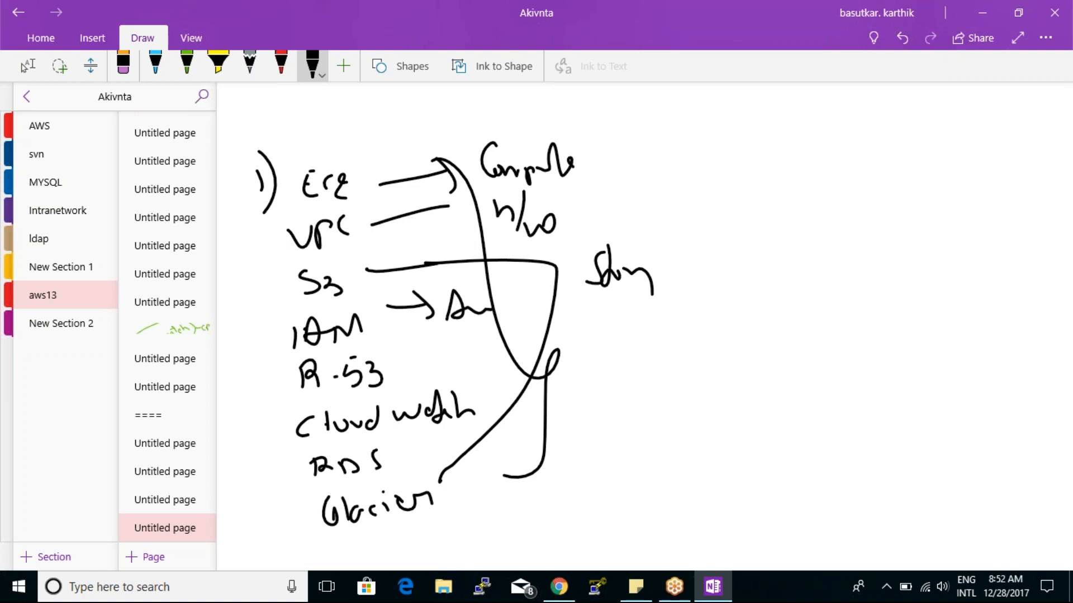
- Annotate R-53 with an arrow to "DNS" and draw a connecting arrow from R-53 up to VPC
mouse_move(421, 358)
left_mouse_down()
mouse_move(474, 351)
mouse_move(471, 368)
left_mouse_up()
mouse_move(490, 346)
left_mouse_down()
mouse_move(491, 364)
mouse_move(534, 351)
mouse_move(539, 364)
left_mouse_up()
mouse_move(324, 378)
left_mouse_down()
mouse_move(253, 306)
mouse_move(297, 235)
mouse_move(289, 269)
left_mouse_up()
- Annotate Cloud Watch with an arrow to "mon" and RDS with an arrow to "D"
left_click_drag(472, 400, 515, 394)
mouse_move(496, 381)
left_mouse_down()
mouse_move(528, 398)
mouse_move(514, 409)
left_mouse_up()
left_click_drag(548, 402, 616, 387)
left_click_drag(416, 451, 460, 447)
mouse_move(453, 431)
left_mouse_down()
mouse_move(475, 444)
mouse_move(470, 457)
left_mouse_up()
left_click_drag(490, 438, 513, 450)
left_click(520, 442)
- Draw a large bracket beside all the annotations and label it with "IAAS" and "PAAS" handwritten below each other
left_click_drag(647, 142, 643, 249)
left_click_drag(670, 240, 560, 462)
left_click_drag(719, 237, 708, 282)
left_click_drag(685, 240, 735, 241)
left_click_drag(648, 306, 688, 304)
mouse_move(702, 305)
left_mouse_down()
mouse_move(721, 276)
mouse_move(737, 305)
left_mouse_up()
left_click_drag(709, 298, 776, 271)
mouse_move(674, 362)
left_mouse_down()
mouse_move(654, 424)
mouse_move(639, 418)
left_mouse_up()
mouse_move(682, 404)
left_mouse_down()
mouse_move(673, 420)
mouse_move(659, 386)
mouse_move(705, 426)
mouse_move(739, 394)
mouse_move(760, 403)
left_mouse_up()
mouse_move(700, 456)
left_mouse_down()
mouse_move(677, 489)
mouse_move(697, 478)
left_mouse_up()
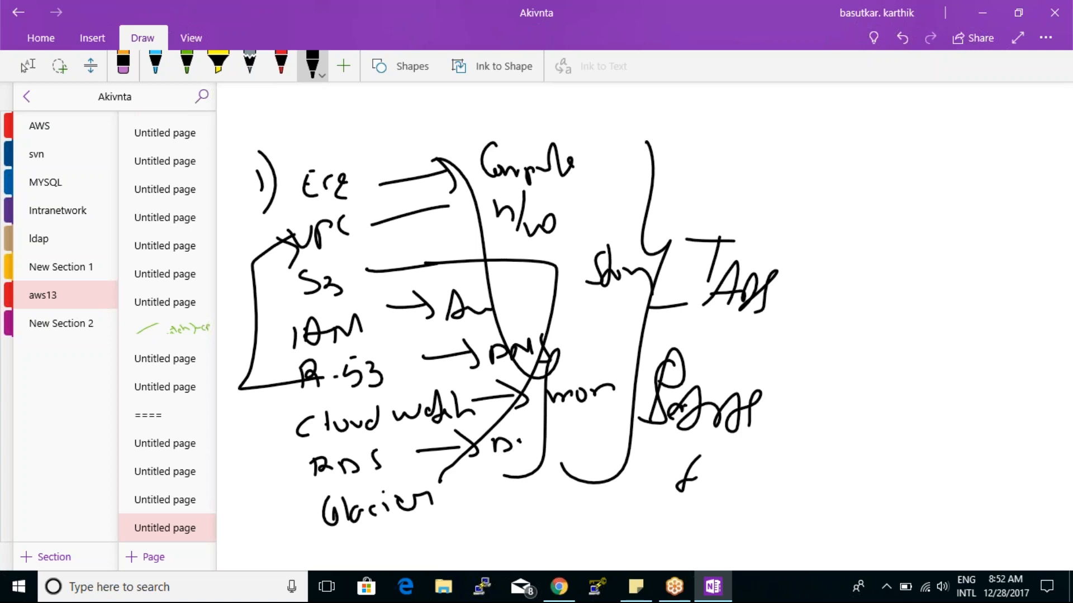
- Handwrite the heading "(SAAS)" in black ink on blank space below the service list
left_click(28, 65)
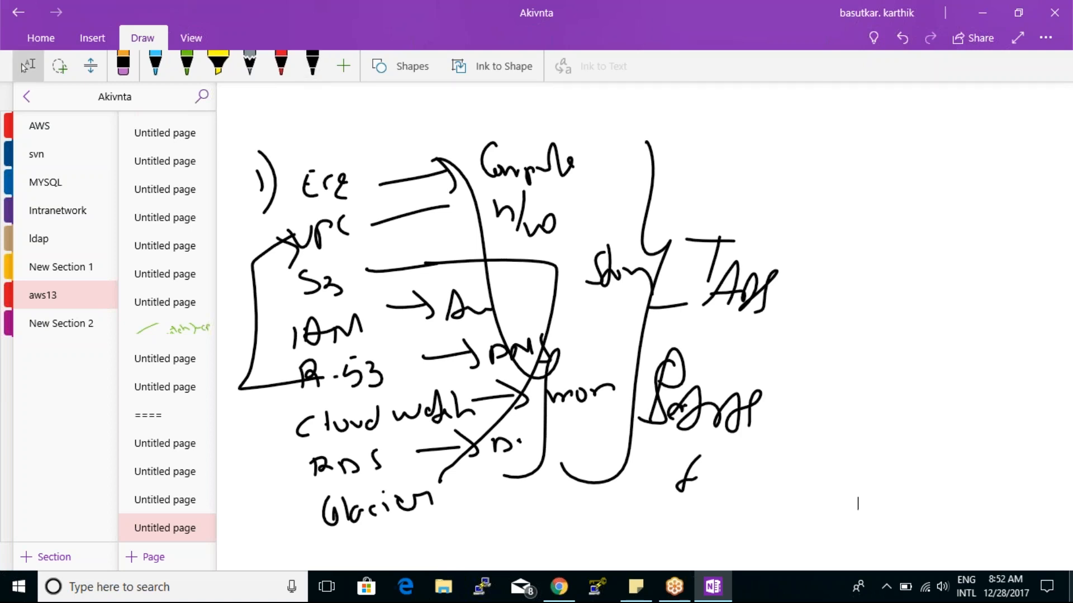
scroll(900, 504, "down", 10)
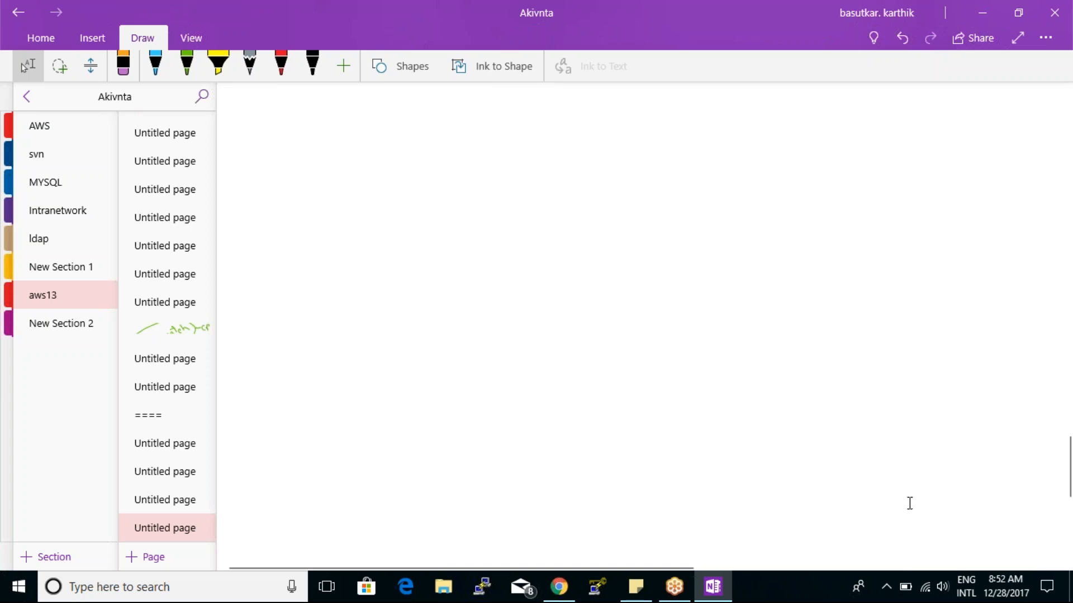
left_click(312, 66)
mouse_move(571, 126)
left_mouse_down()
mouse_move(576, 116)
mouse_move(553, 155)
left_mouse_up()
mouse_move(586, 149)
left_mouse_down()
mouse_move(612, 146)
mouse_move(623, 130)
left_mouse_up()
mouse_move(637, 120)
left_mouse_down()
mouse_move(621, 137)
mouse_move(647, 149)
left_mouse_up()
left_click_drag(509, 105, 507, 162)
left_click_drag(658, 104, 660, 150)
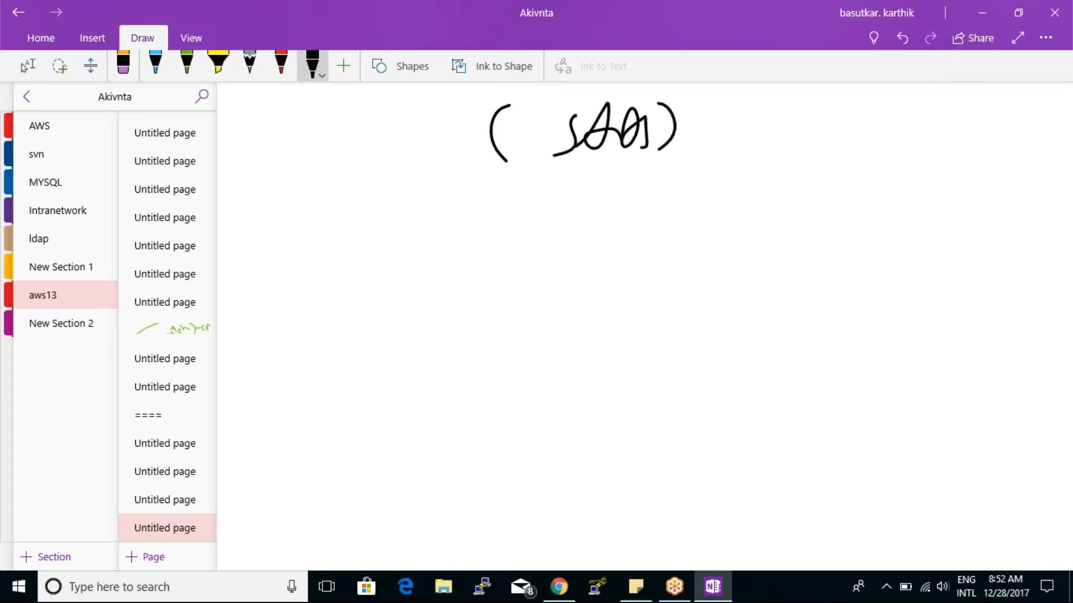
- Add an arrow entry "SES / SNS" in black ink below the "(SAAS)" heading
mouse_move(291, 231)
left_mouse_down()
mouse_move(325, 229)
mouse_move(318, 250)
left_mouse_up()
mouse_move(376, 207)
left_mouse_down()
mouse_move(360, 238)
mouse_move(395, 234)
mouse_move(386, 212)
left_mouse_up()
left_click_drag(415, 205, 405, 238)
left_click_drag(455, 179, 434, 256)
left_click_drag(480, 199, 470, 236)
left_click_drag(484, 234, 505, 234)
left_click_drag(517, 211, 510, 241)
left_click_drag(388, 225, 404, 214)
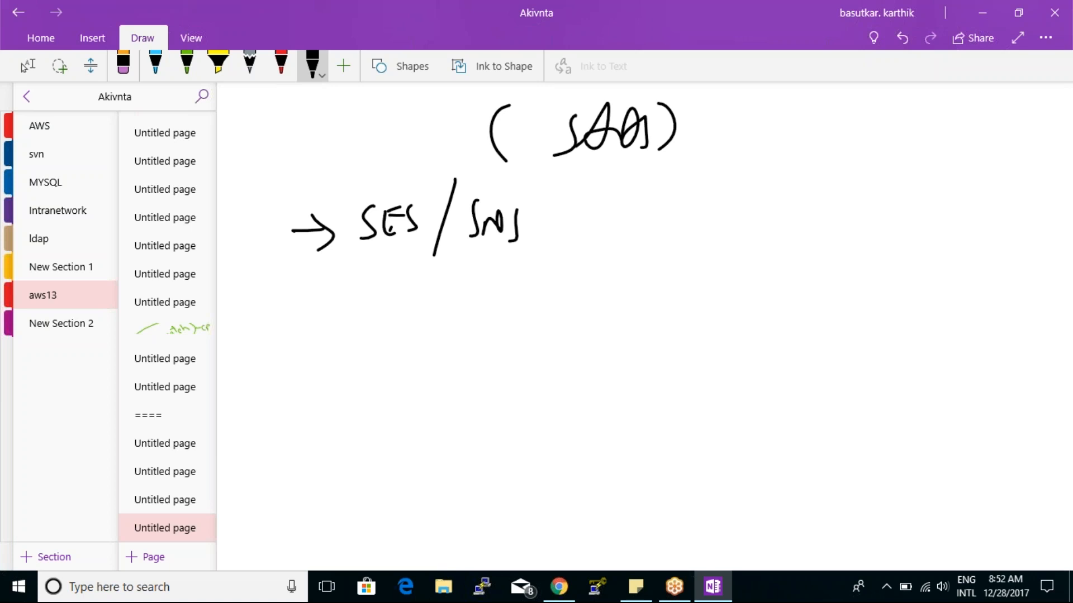
- Add an arrow entry "Code Commit" below the SES / SNS line
left_click_drag(288, 297, 332, 295)
mouse_move(308, 273)
left_mouse_down()
mouse_move(320, 311)
mouse_move(366, 309)
left_mouse_up()
mouse_move(364, 271)
left_mouse_down()
mouse_move(373, 303)
mouse_move(386, 295)
left_mouse_up()
left_click_drag(397, 293, 402, 306)
left_click_drag(423, 297, 429, 307)
left_click_drag(481, 264, 469, 295)
left_click_drag(484, 287, 555, 291)
mouse_move(563, 236)
left_mouse_down()
mouse_move(572, 297)
mouse_move(584, 273)
left_mouse_up()
- Add an arrow entry "Code Build" below the Code Commit line
left_click_drag(303, 376, 377, 360)
left_click_drag(346, 350, 362, 378)
mouse_move(422, 346)
left_mouse_down()
mouse_move(430, 361)
mouse_move(475, 370)
left_mouse_up()
mouse_move(525, 341)
left_mouse_down()
mouse_move(522, 365)
mouse_move(591, 363)
mouse_move(614, 321)
left_mouse_up()
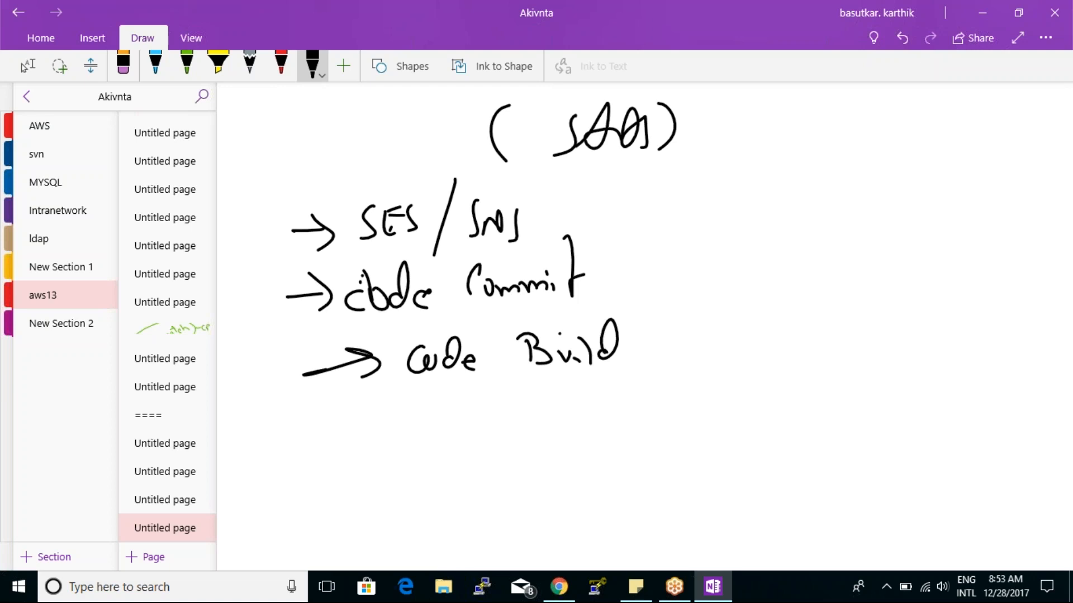
- Bracket the SAAS entries and label the bracket "DevOps" with a short scribbled word beginning "Co" beneath it
mouse_move(723, 188)
left_mouse_down()
mouse_move(705, 342)
mouse_move(671, 432)
left_mouse_up()
mouse_move(757, 318)
left_mouse_down()
mouse_move(749, 354)
mouse_move(760, 358)
left_mouse_up()
left_click_drag(737, 361, 785, 355)
mouse_move(804, 363)
left_mouse_down()
mouse_move(793, 390)
mouse_move(810, 386)
mouse_move(796, 418)
left_mouse_up()
left_click_drag(817, 391, 825, 401)
mouse_move(777, 426)
left_mouse_down()
mouse_move(787, 447)
mouse_move(847, 468)
left_mouse_up()
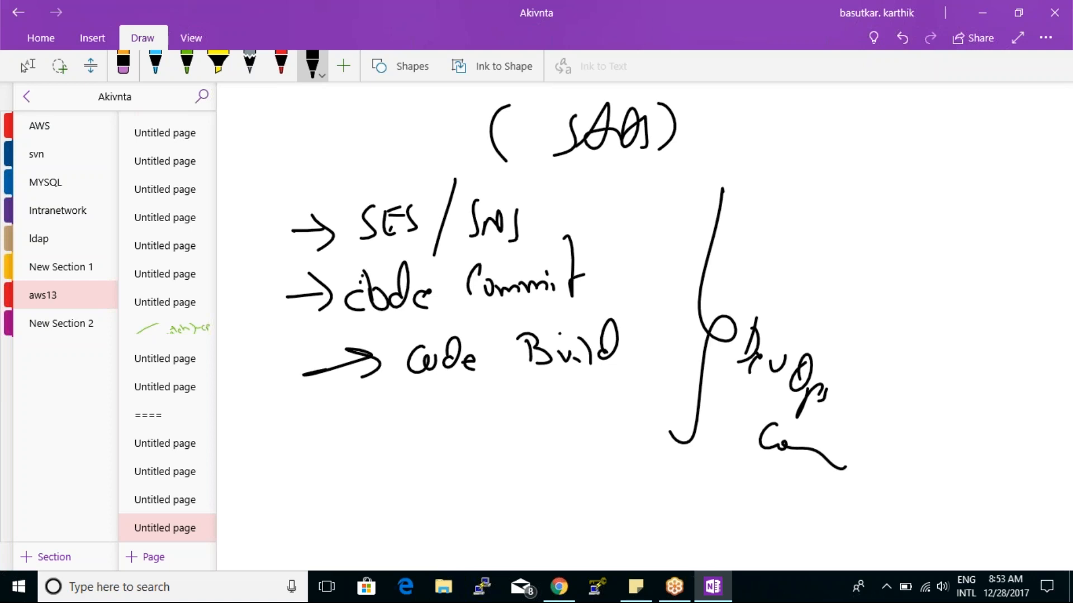
- Add an arrow entry "Code pipe" below Code Build and start another arrow entry with "C"
mouse_move(314, 439)
left_mouse_down()
mouse_move(383, 429)
mouse_move(379, 445)
left_mouse_up()
mouse_move(436, 416)
left_mouse_down()
mouse_move(440, 434)
mouse_move(474, 420)
mouse_move(514, 430)
left_mouse_up()
mouse_move(542, 429)
left_mouse_down()
mouse_move(542, 455)
mouse_move(552, 436)
left_mouse_up()
left_click_drag(559, 434, 570, 455)
left_click_drag(571, 430, 595, 441)
mouse_move(310, 483)
left_mouse_down()
mouse_move(374, 476)
mouse_move(406, 487)
left_mouse_up()
left_click_drag(455, 478, 448, 499)
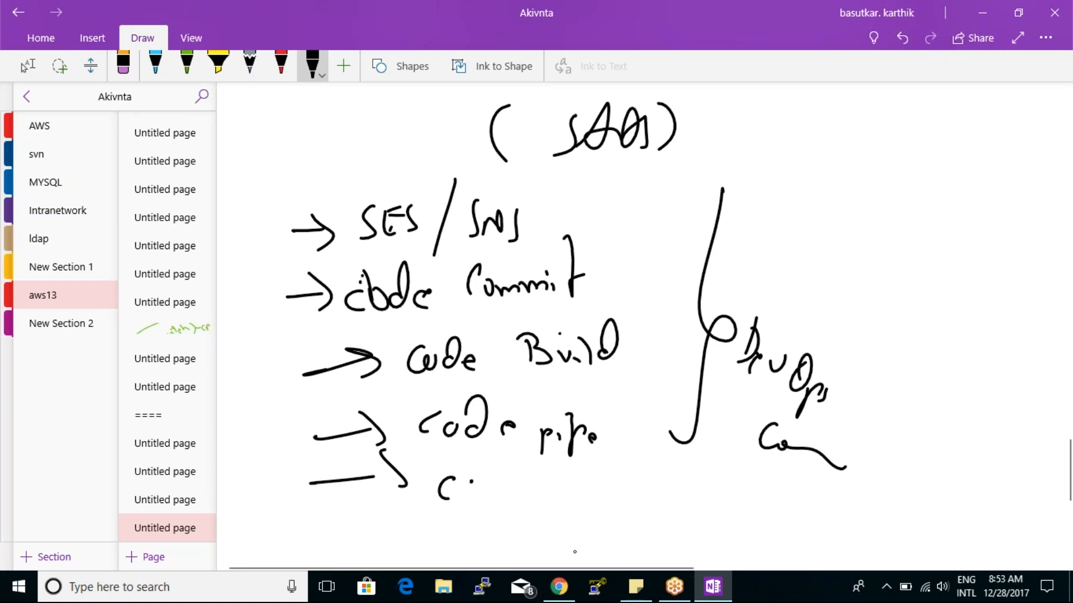
- Switch to Chrome, open the AWS Management Console home page and look through its service categories, including Developer Tools
left_click(559, 587)
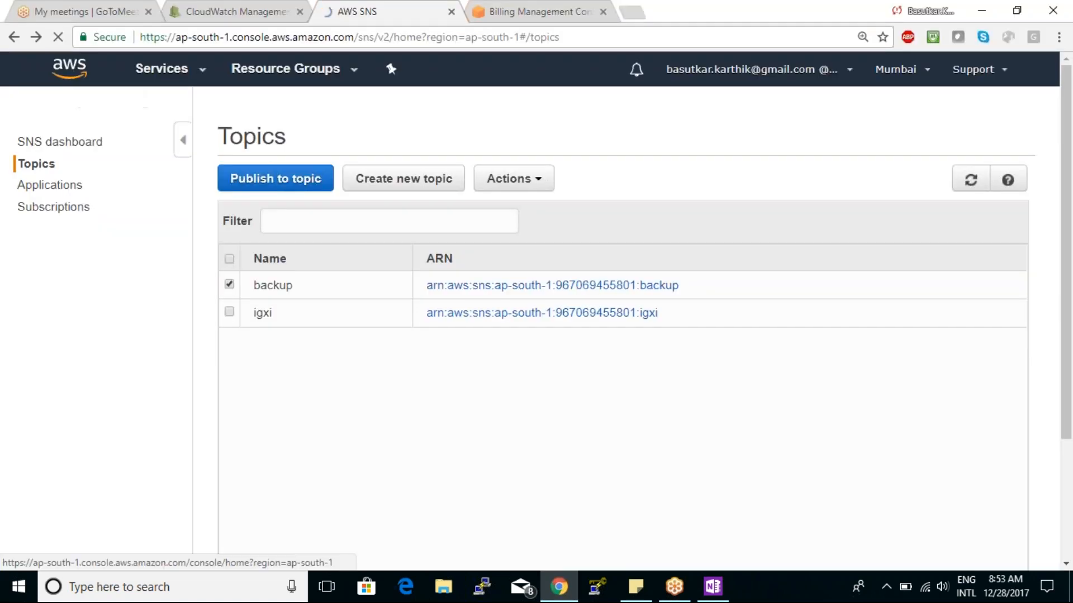
left_click(69, 68)
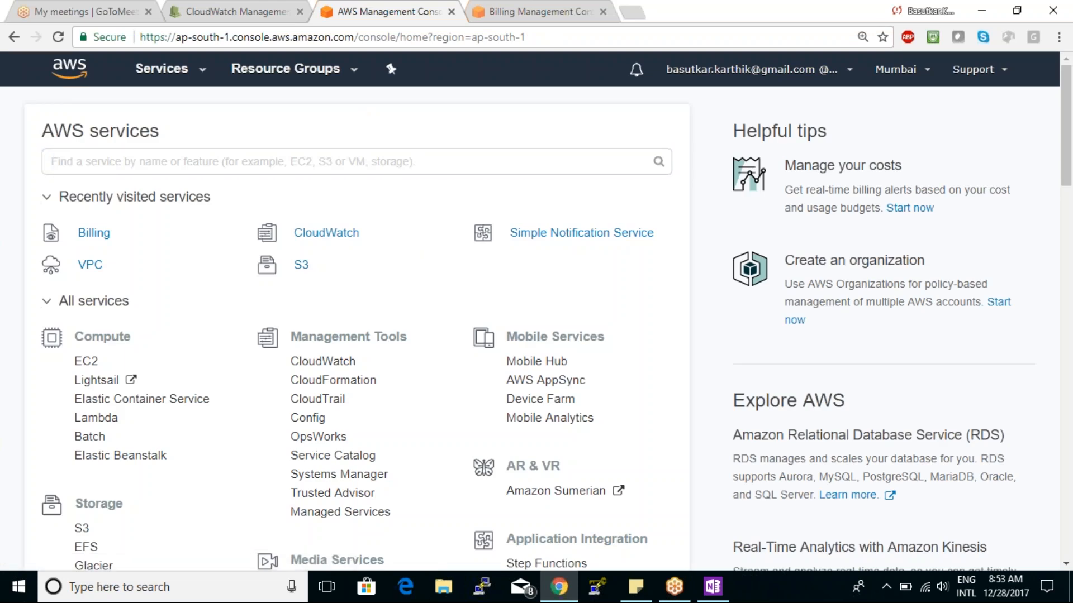
scroll(350, 226, "down", 6)
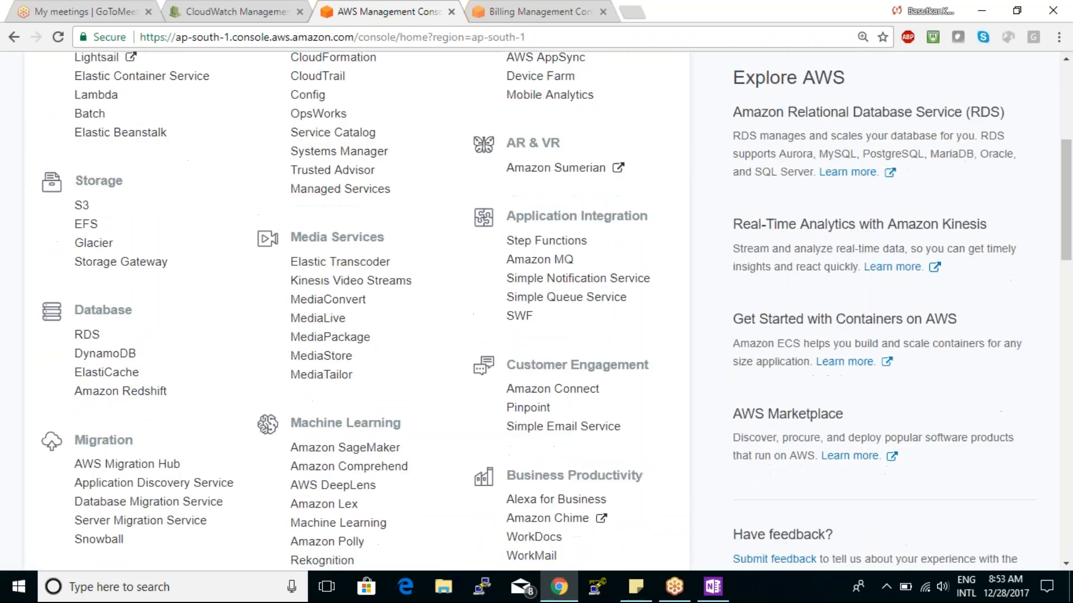
scroll(351, 227, "down", 8)
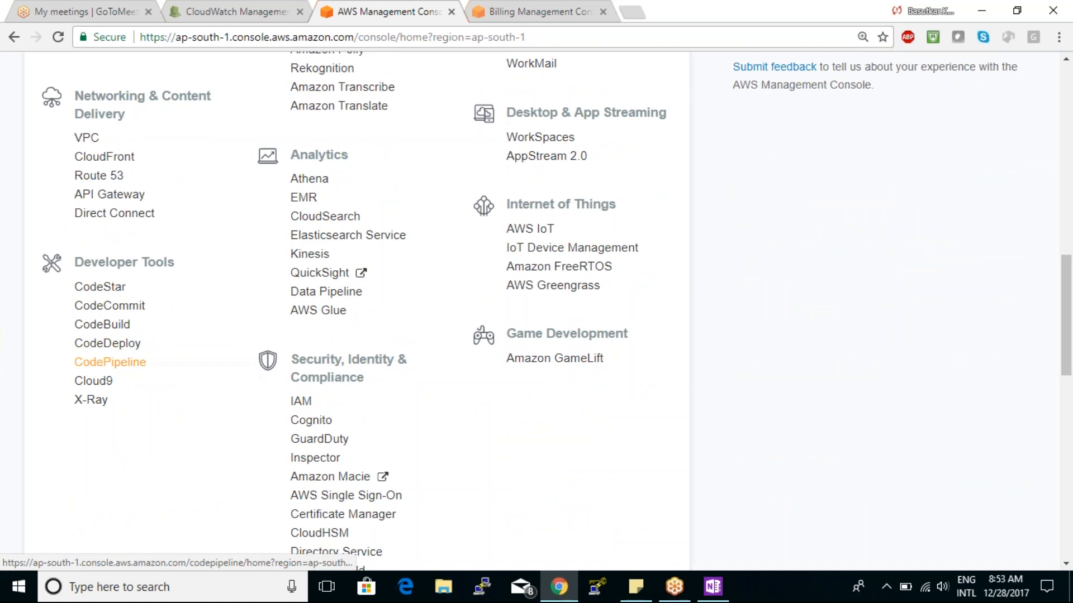
scroll(200, 331, "up", 6)
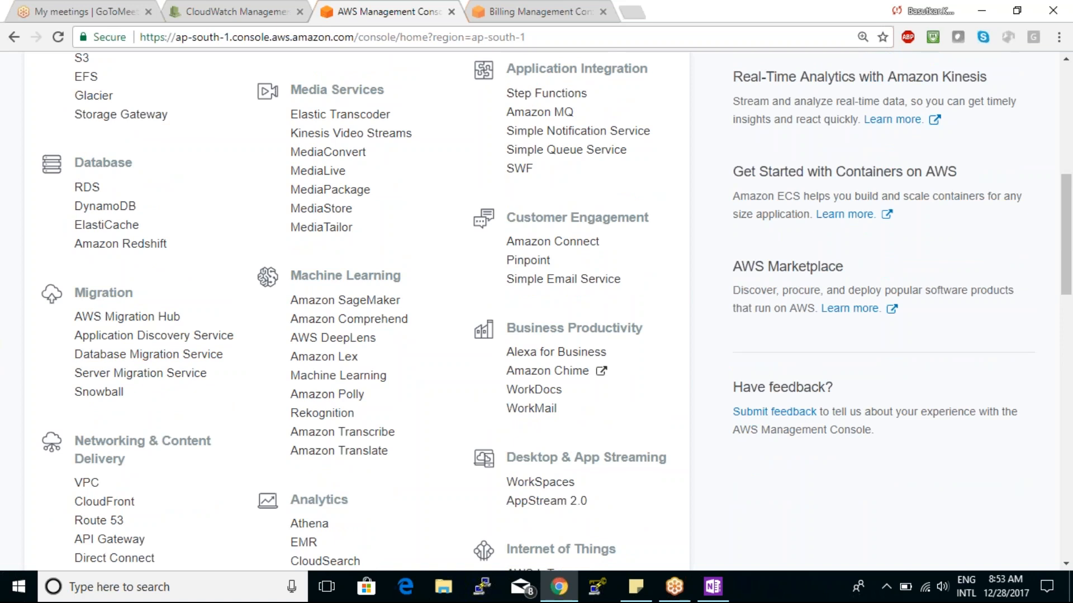
scroll(149, 294, "down", 2)
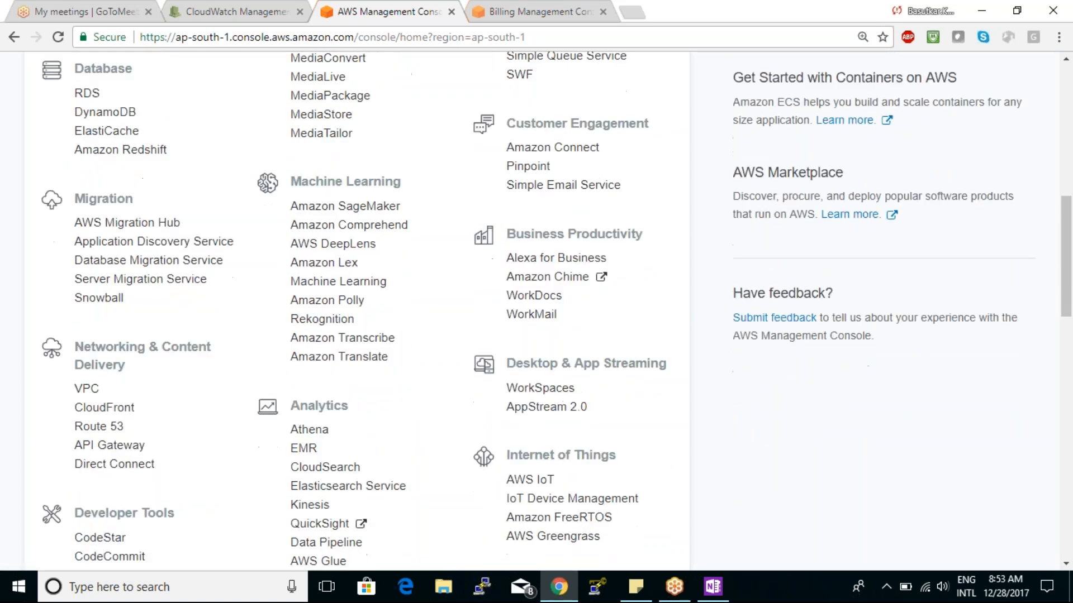
scroll(358, 310, "down", 5)
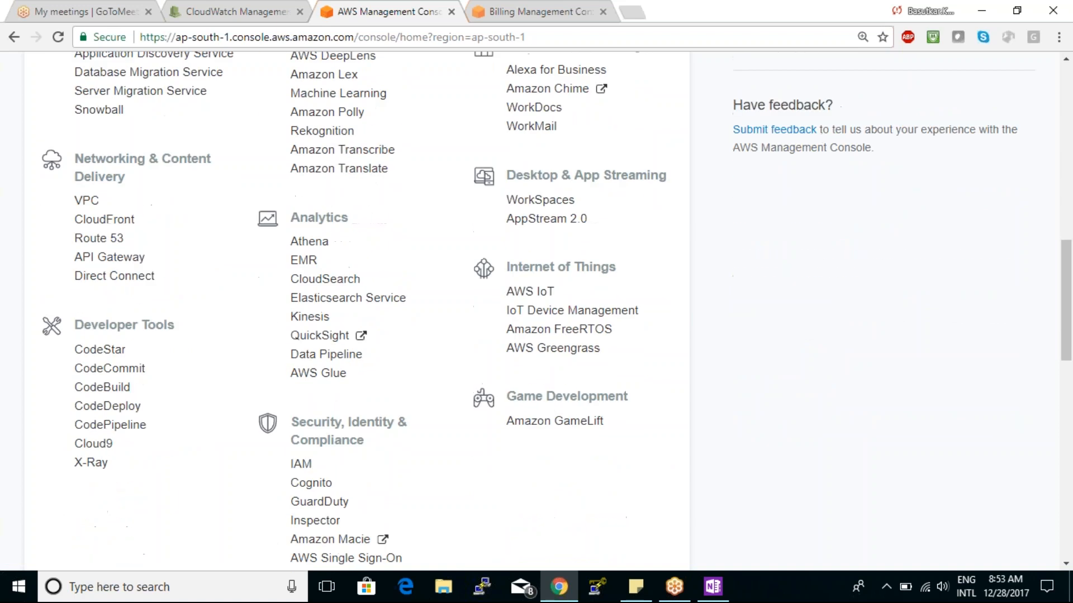
scroll(128, 397, "down", 2)
scroll(128, 397, "up", 1)
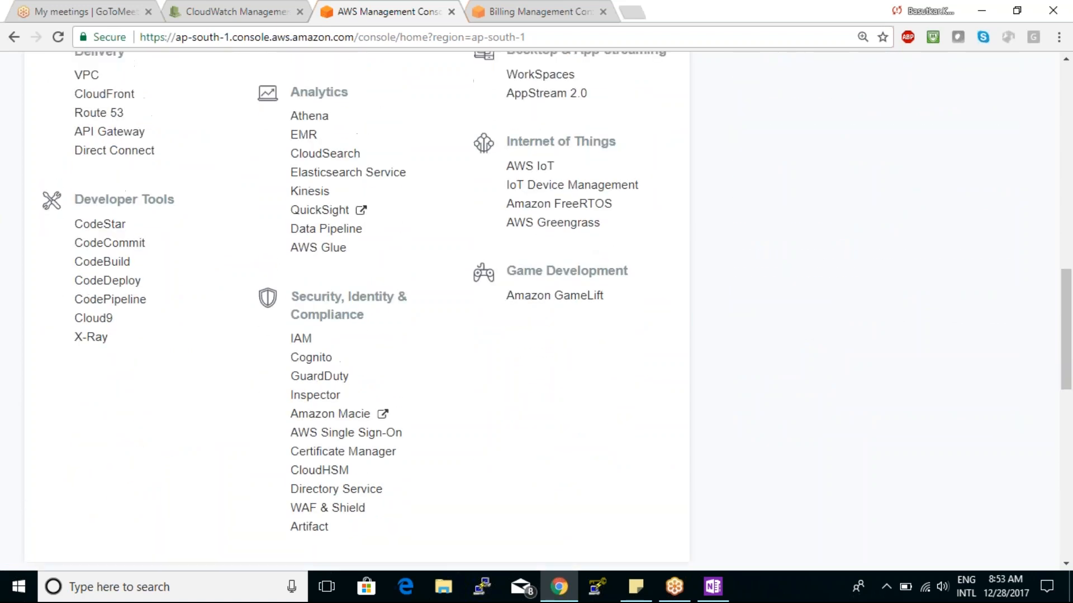
scroll(358, 310, "up", 10)
scroll(357, 310, "up", 3)
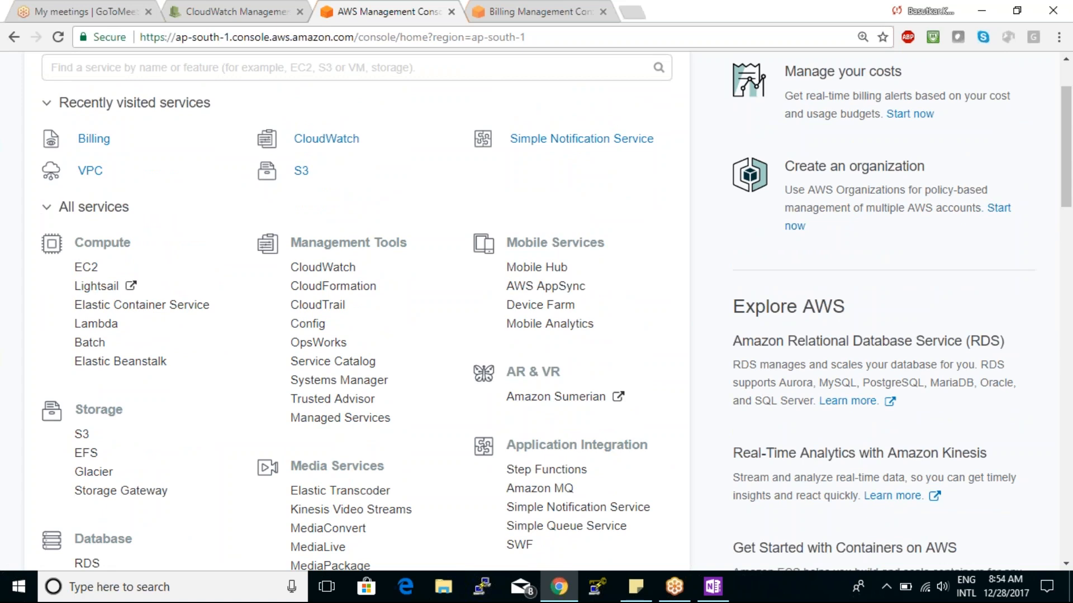
- Examine the Management Tools services such as OpsWorks and Trusted Advisor, and the remaining categories through Security, Identity & Compliance
scroll(326, 284, "down", 1)
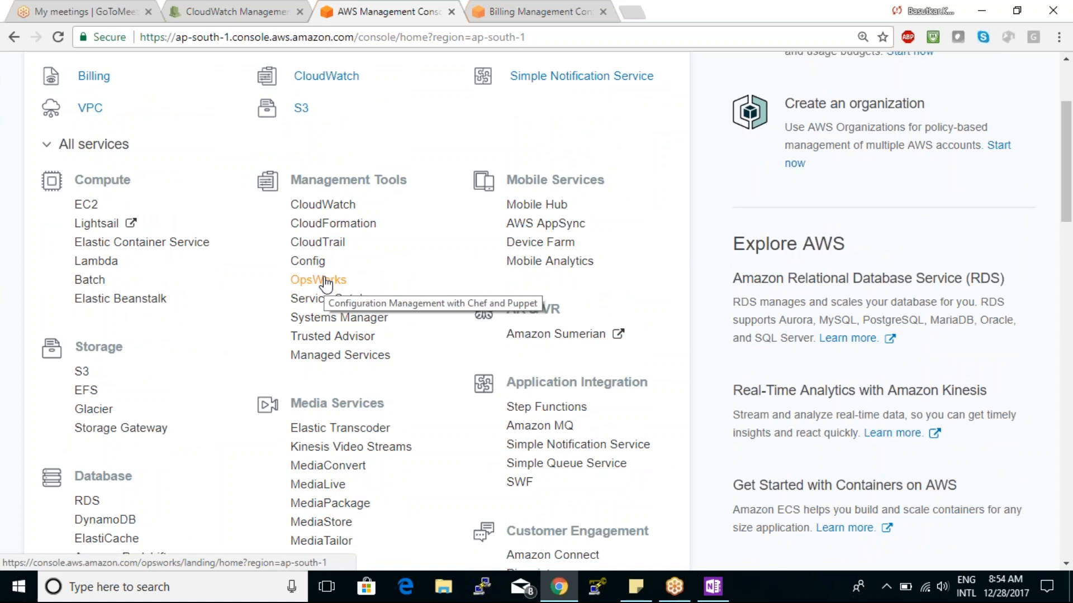
scroll(326, 284, "down", 2)
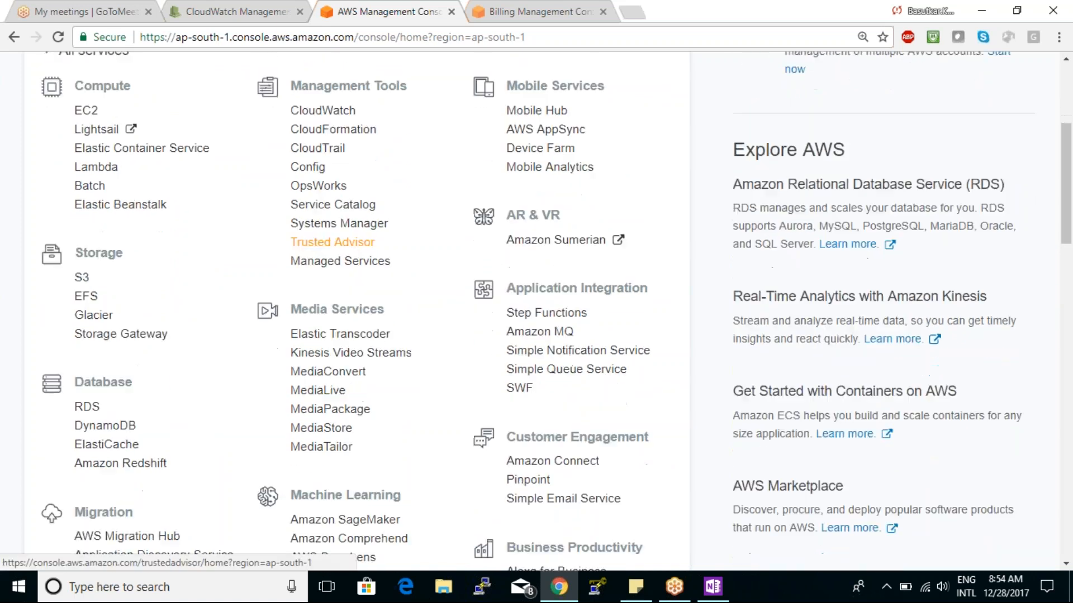
scroll(333, 240, "down", 1)
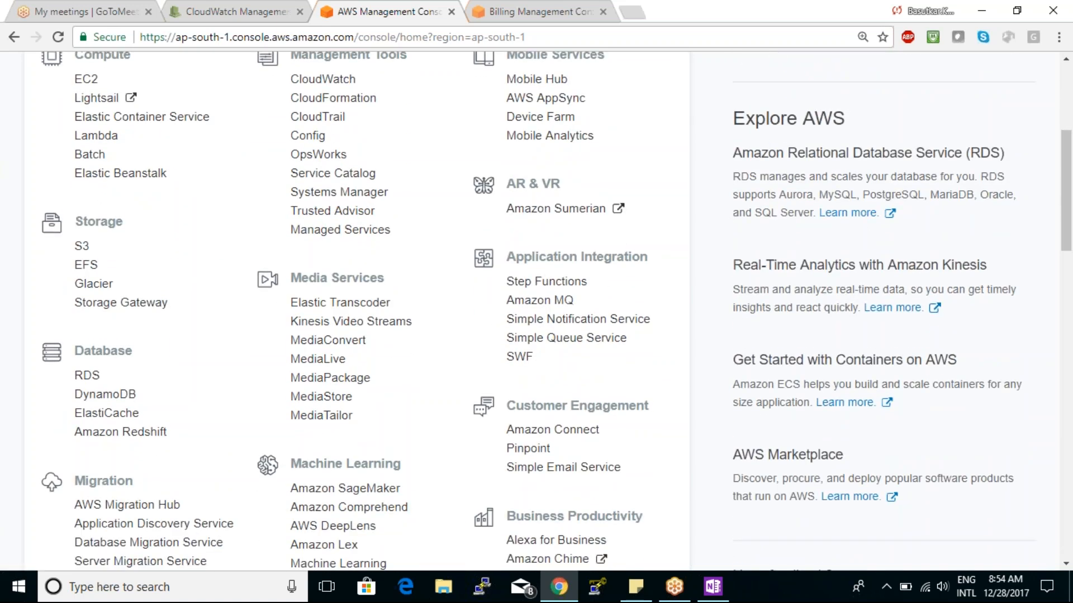
scroll(330, 162, "down", 4)
scroll(329, 162, "down", 9)
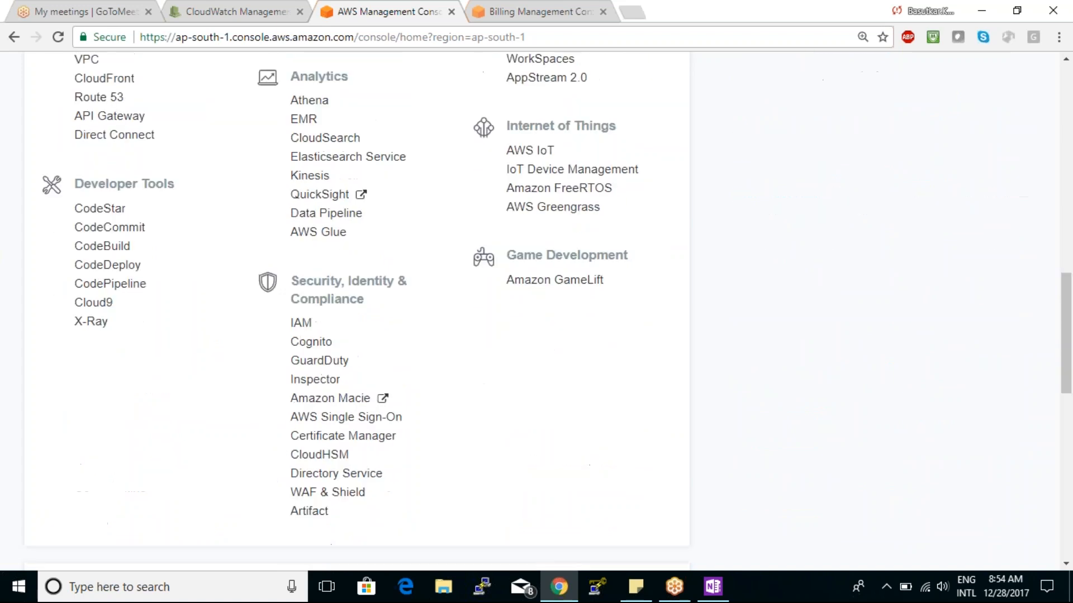
scroll(662, 307, "down", 4)
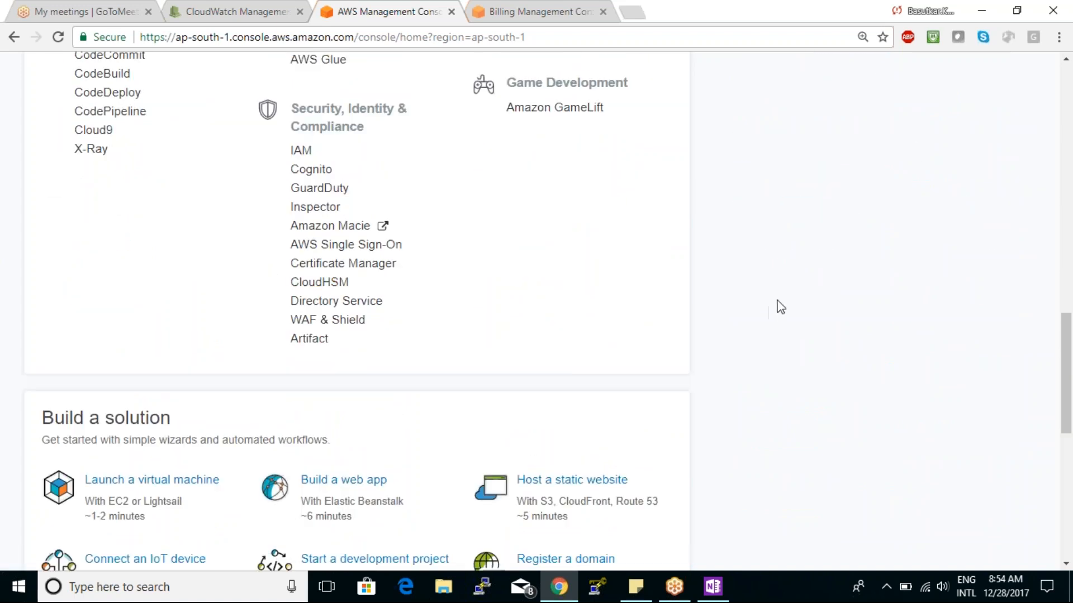